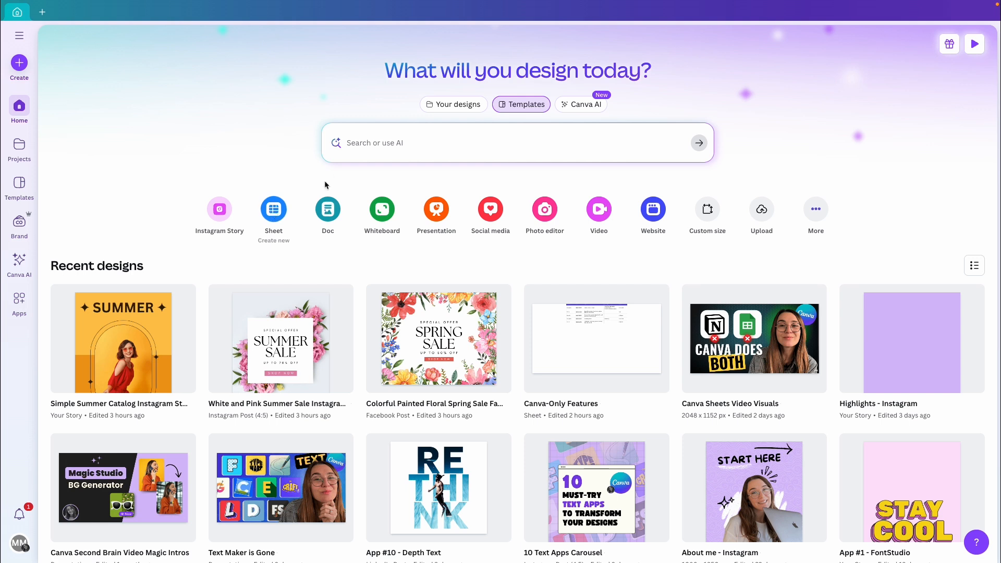
Search the templates for "sheet", browse the results and create a blank sheet.
{"action": "left_click", "coordinate": [367, 145]}
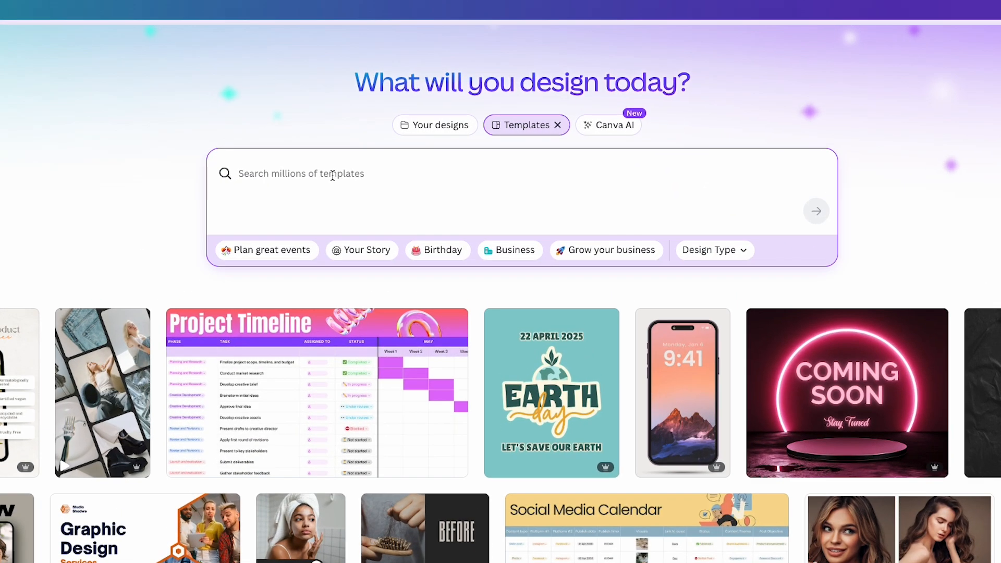
{"action": "type", "text": "sheet"}
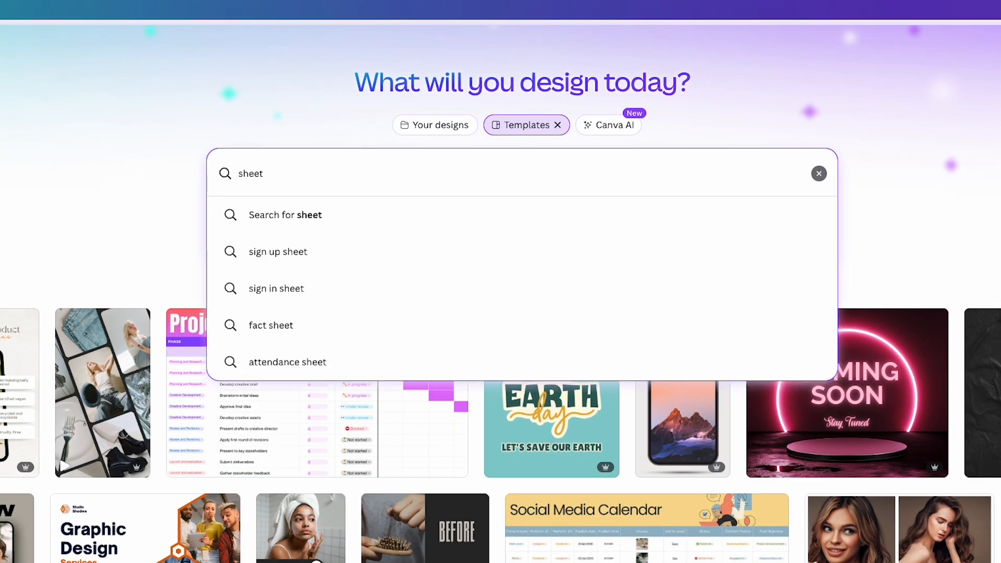
{"action": "key", "text": "Return"}
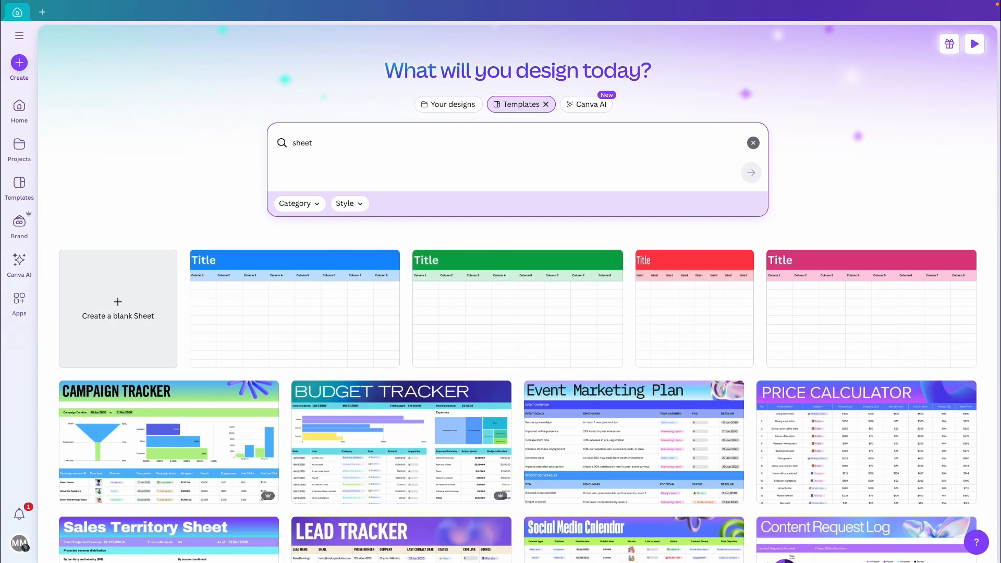
{"action": "scroll", "coordinate": [205, 183], "scroll_direction": "down", "scroll_amount": 2}
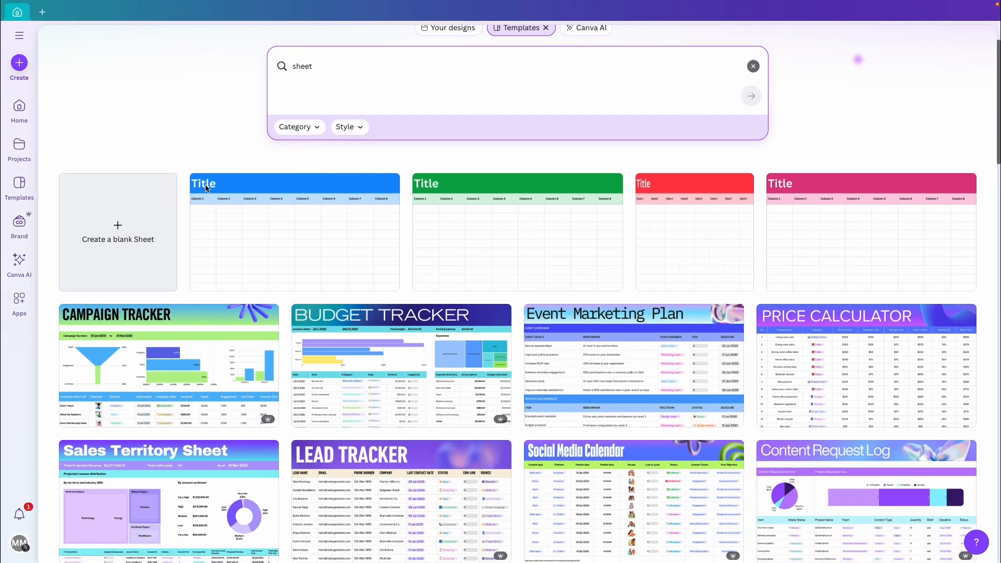
{"action": "scroll", "coordinate": [205, 183], "scroll_direction": "down", "scroll_amount": 3}
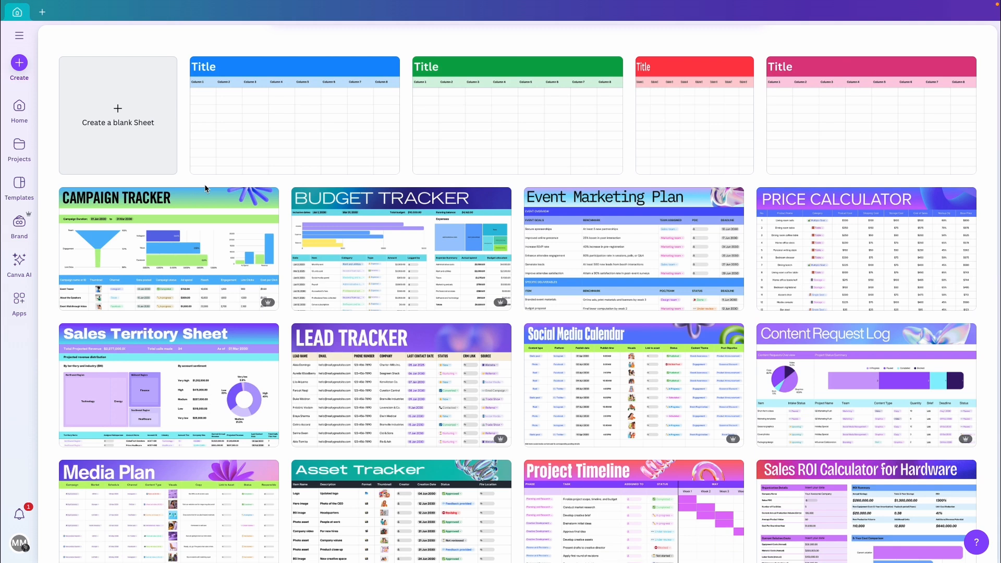
{"action": "scroll", "coordinate": [205, 189], "scroll_direction": "down", "scroll_amount": 2}
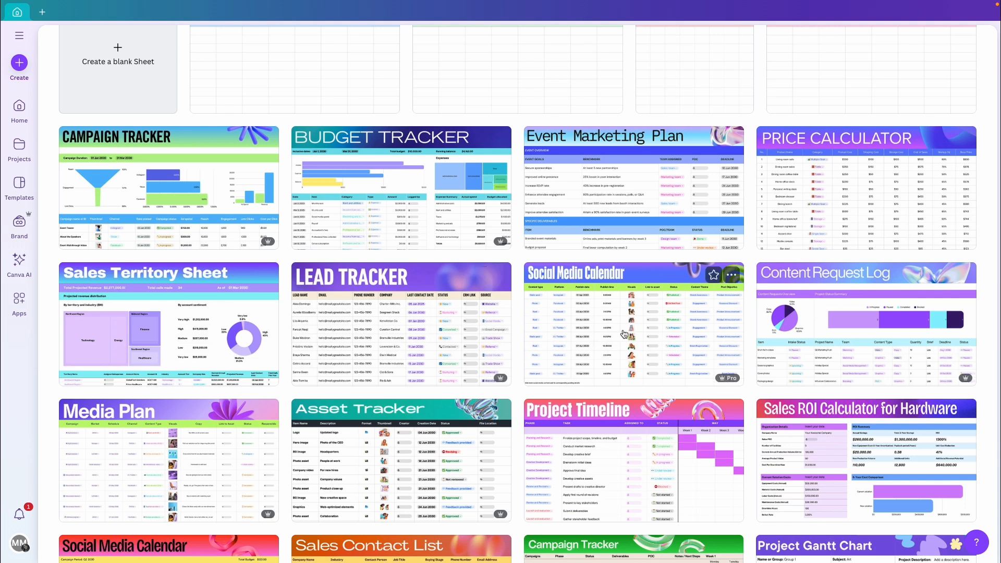
{"action": "scroll", "coordinate": [624, 334], "scroll_direction": "down", "scroll_amount": 5}
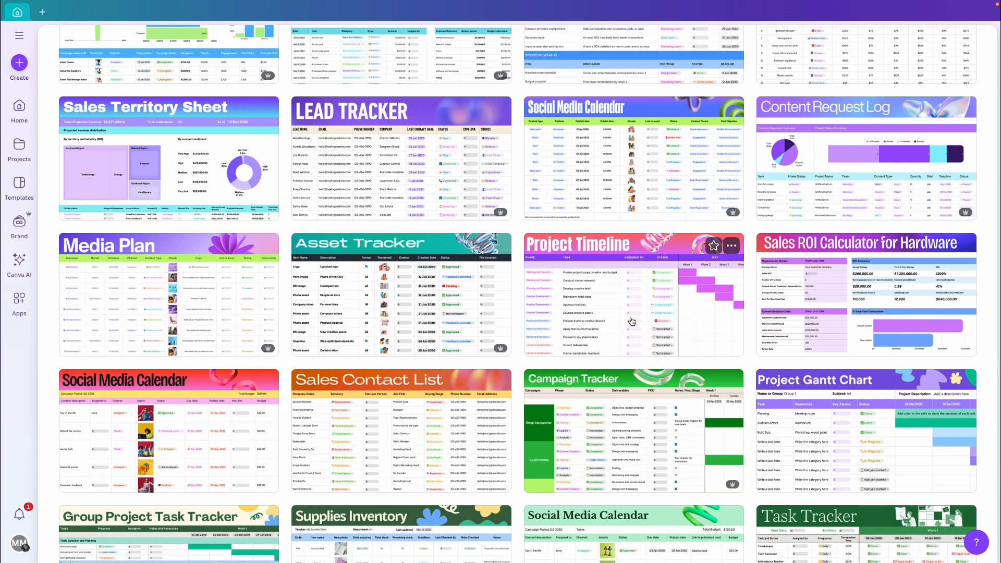
{"action": "scroll", "coordinate": [632, 321], "scroll_direction": "up", "scroll_amount": 12}
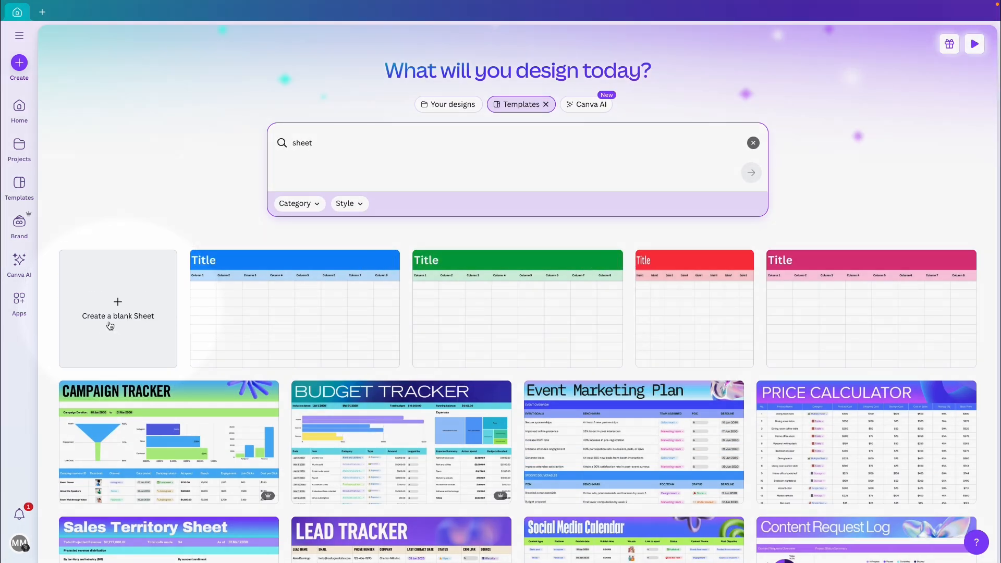
{"action": "left_click", "coordinate": [108, 326]}
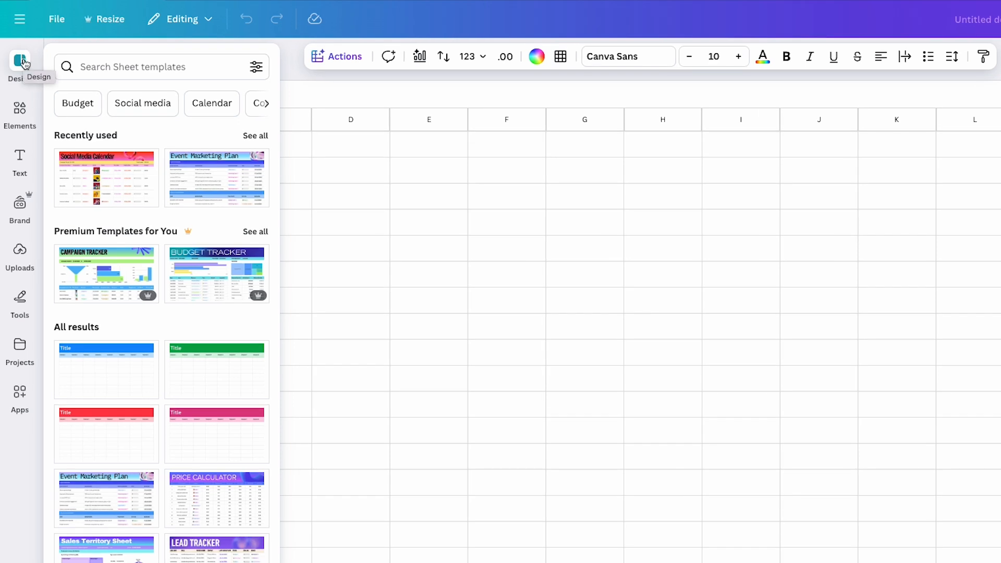
{"action": "mouse_move", "coordinate": [114, 285]}
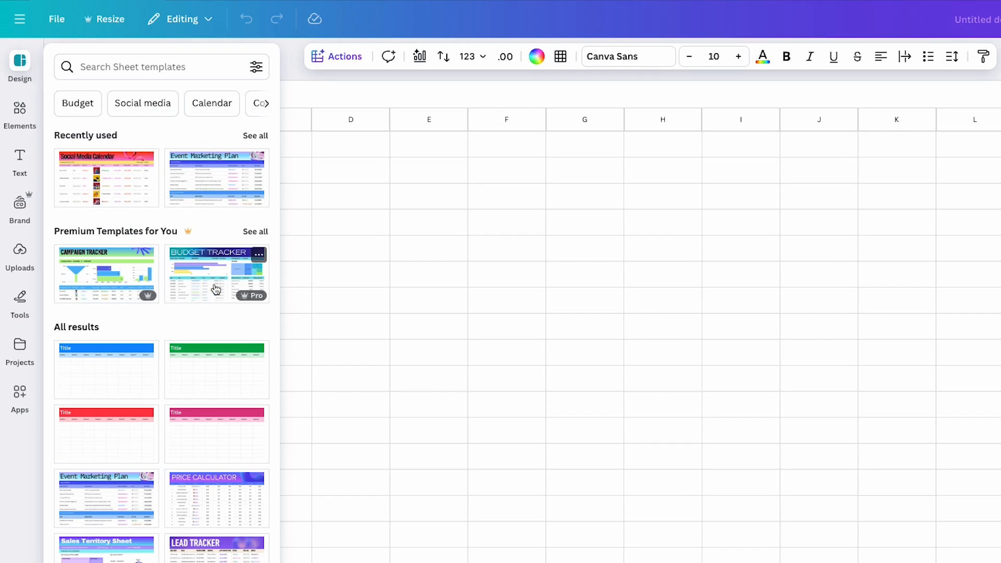
{"action": "scroll", "coordinate": [212, 342], "scroll_direction": "down", "scroll_amount": 3}
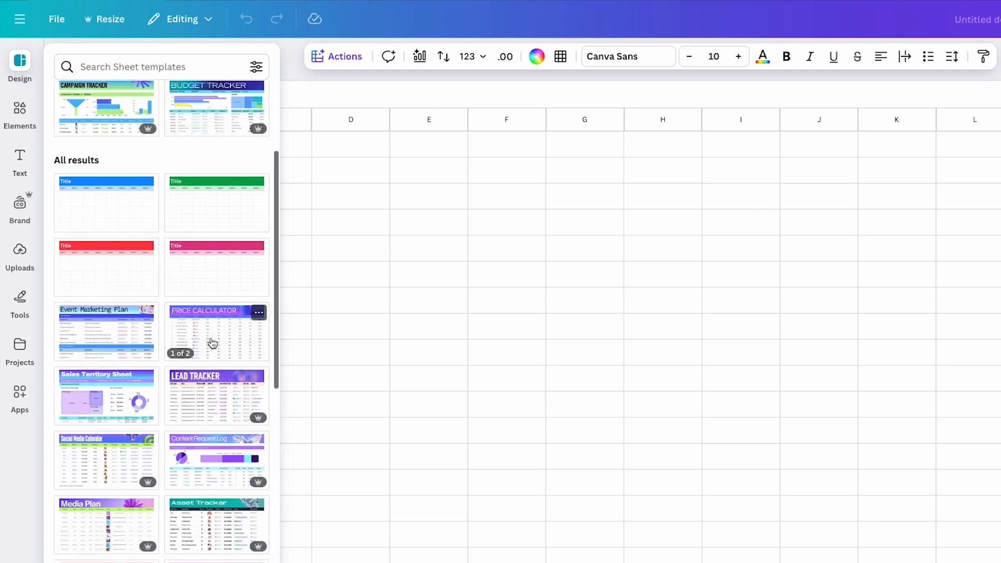
{"action": "mouse_move", "coordinate": [237, 486]}
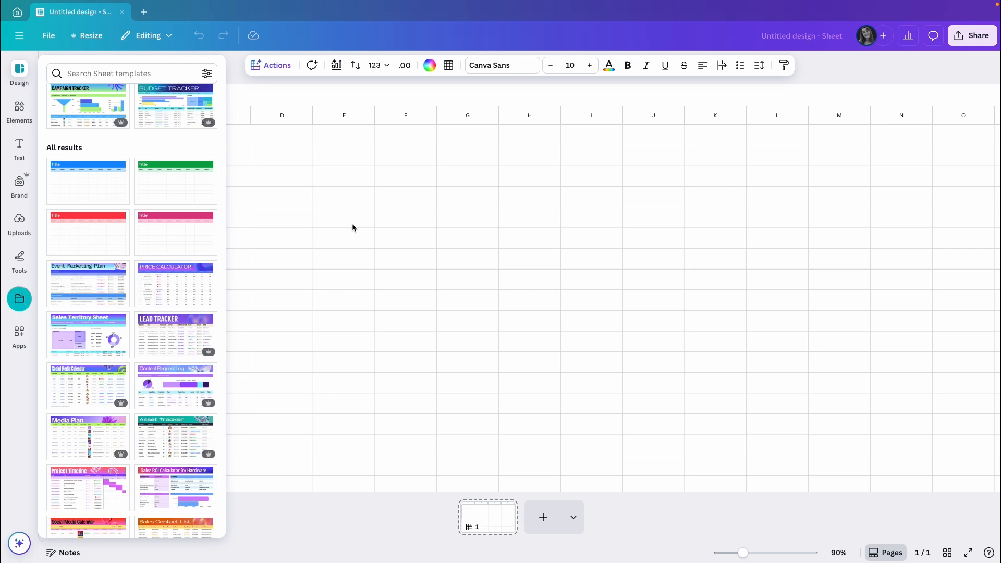
Replace the current page with the marketing campaign sheet from the projects and set the Spring Launch start date to 2025-03-07.
{"action": "left_click", "coordinate": [20, 314]}
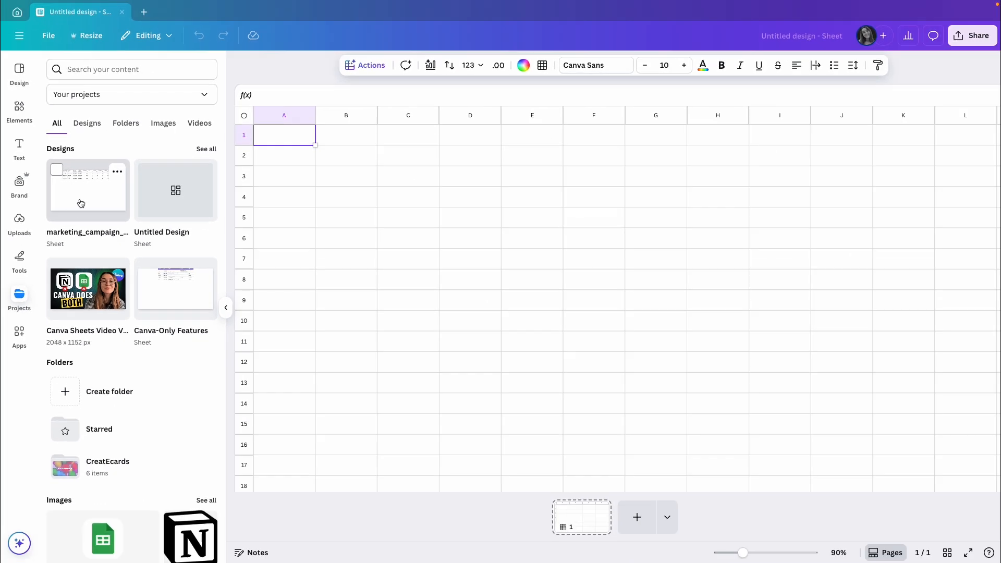
{"action": "left_click", "coordinate": [106, 244]}
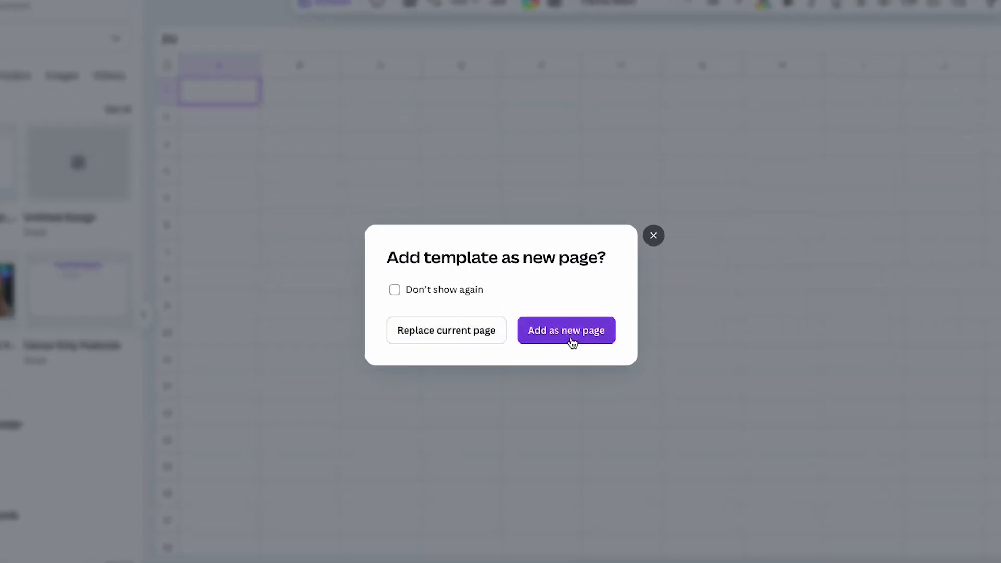
{"action": "left_click", "coordinate": [435, 329]}
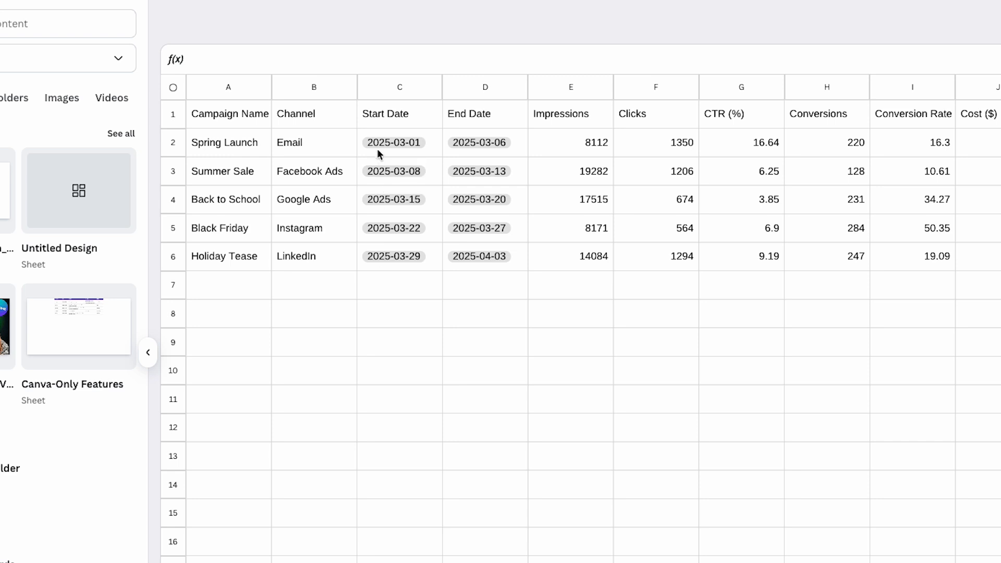
{"action": "left_click", "coordinate": [410, 142]}
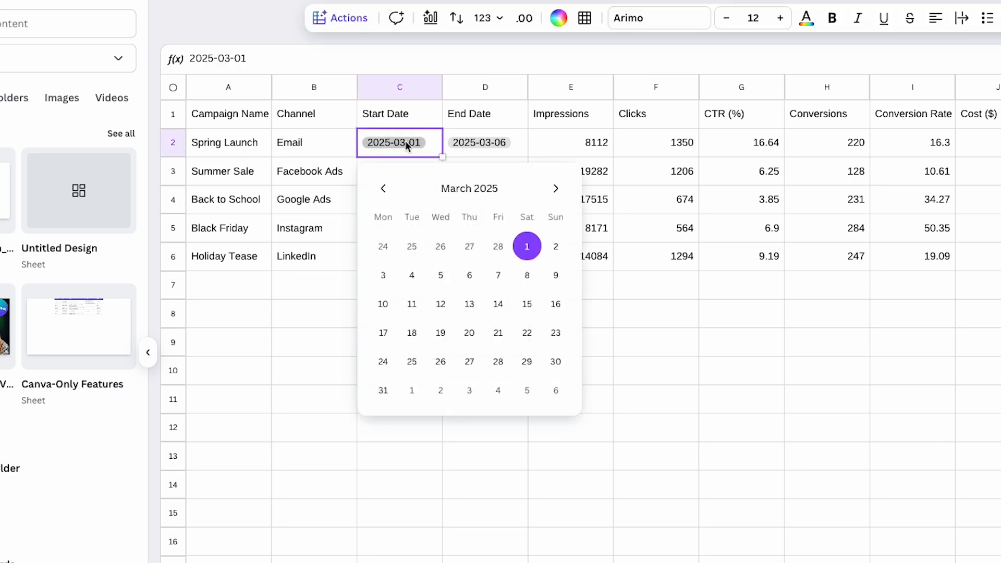
{"action": "left_click", "coordinate": [498, 276]}
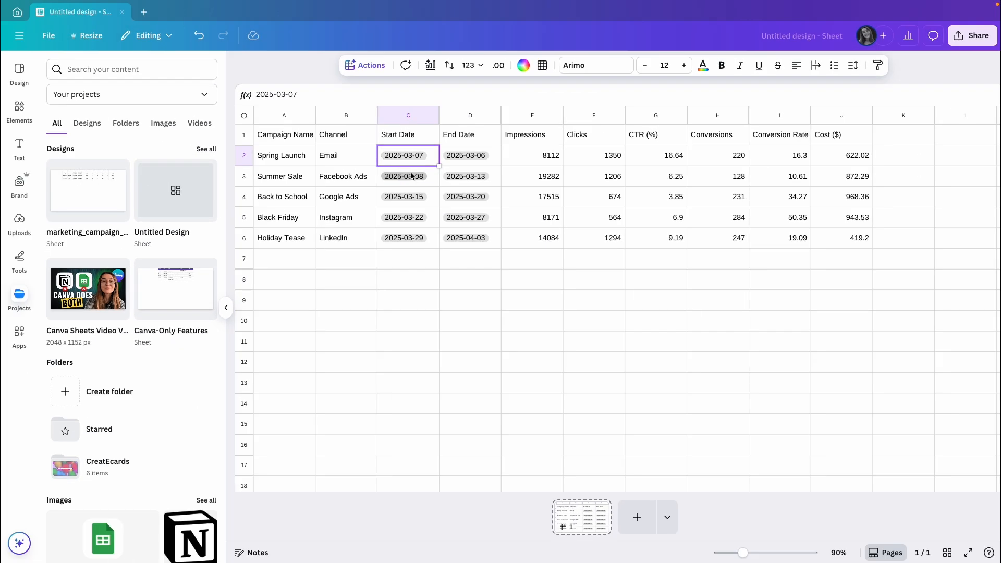
Clear all the campaign data in A1:J6 and remove the leftover date fields from the Start Date and End Date columns.
{"action": "left_click_drag", "start_coordinate": [861, 242], "coordinate": [279, 125]}
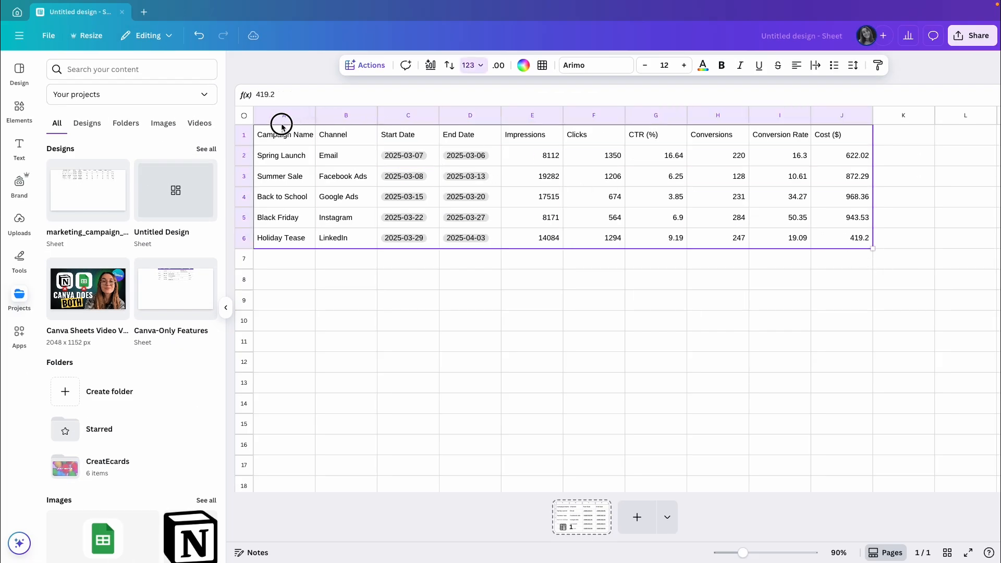
{"action": "key", "text": "Delete"}
{"action": "left_click", "coordinate": [279, 134]}
{"action": "left_click_drag", "start_coordinate": [397, 151], "coordinate": [468, 245]}
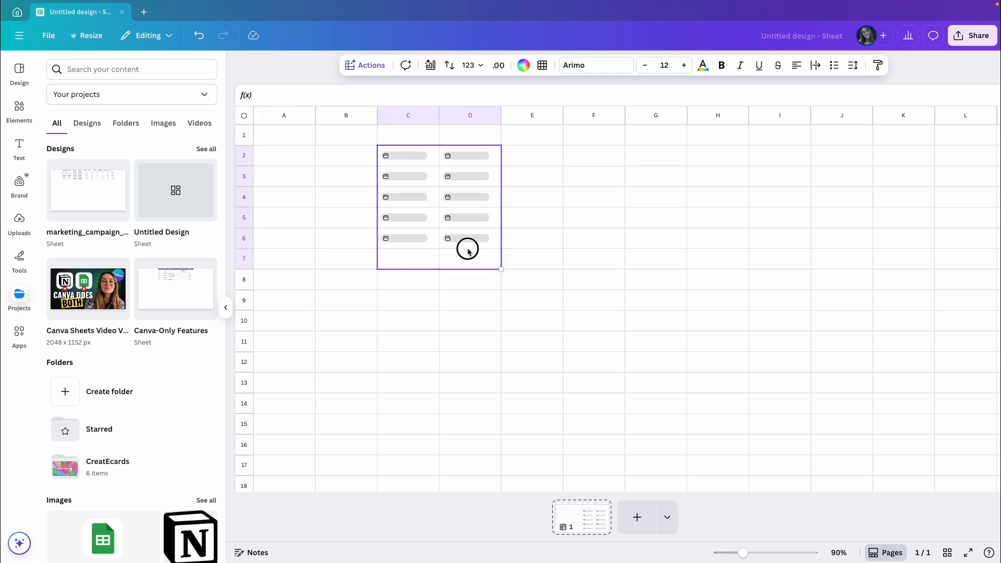
{"action": "key", "text": "Delete"}
{"action": "left_click", "coordinate": [295, 145]}
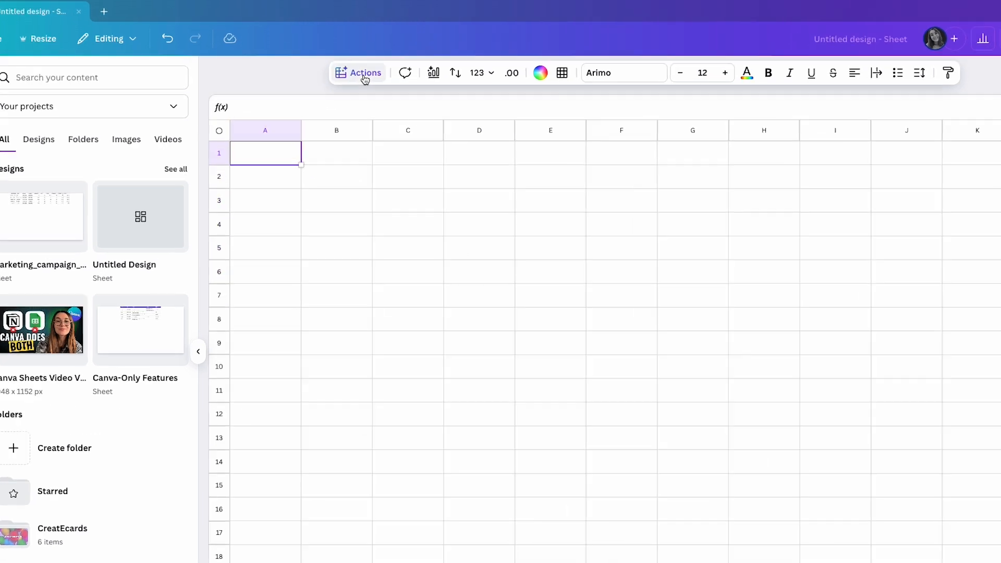
Generate a weekly vegetarian meal prep table with recipes and meal emojis from the Meal prep suggestion, and insert it at A1.
{"action": "left_click", "coordinate": [365, 65]}
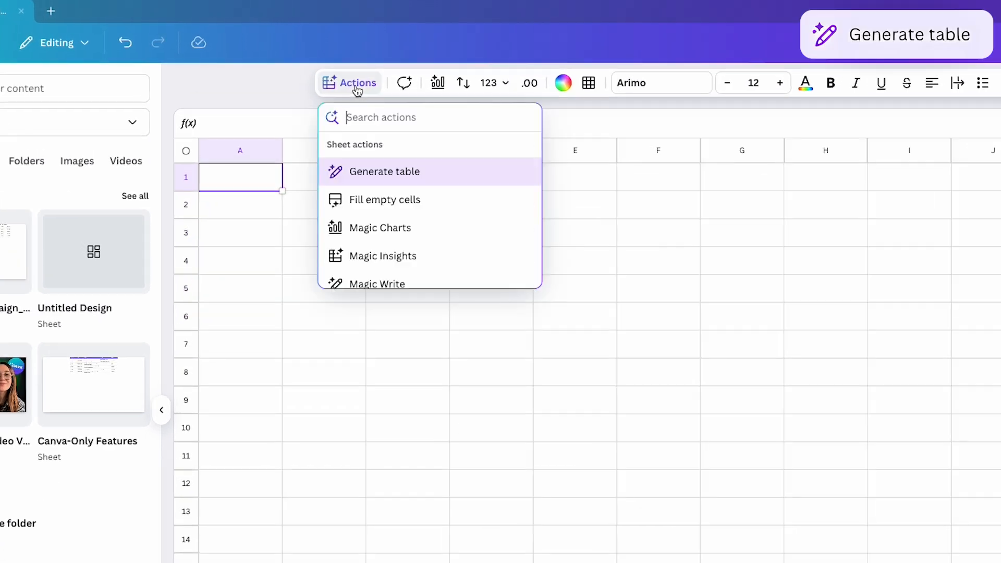
{"action": "left_click", "coordinate": [396, 179]}
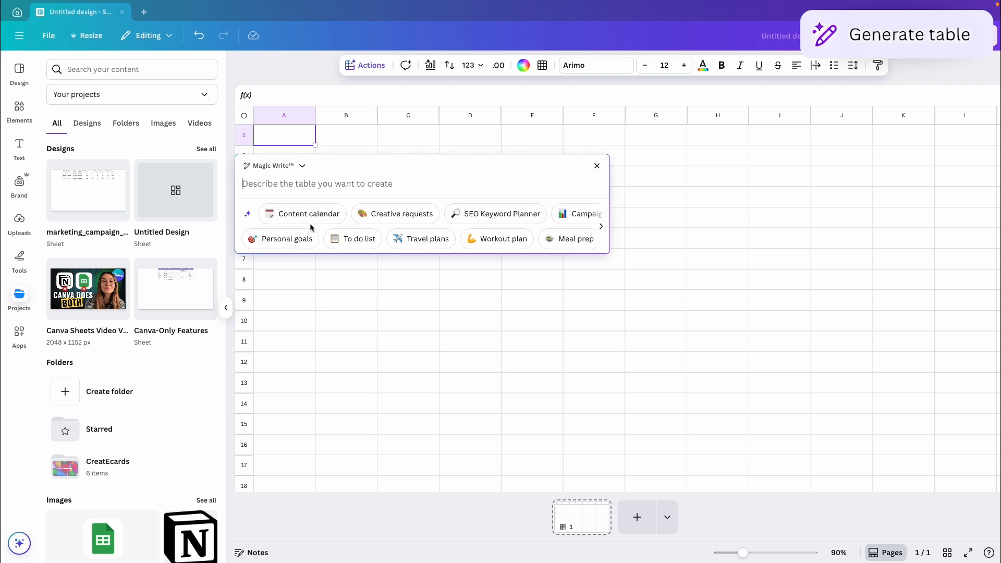
{"action": "scroll", "coordinate": [504, 223], "scroll_direction": "right", "scroll_amount": 5}
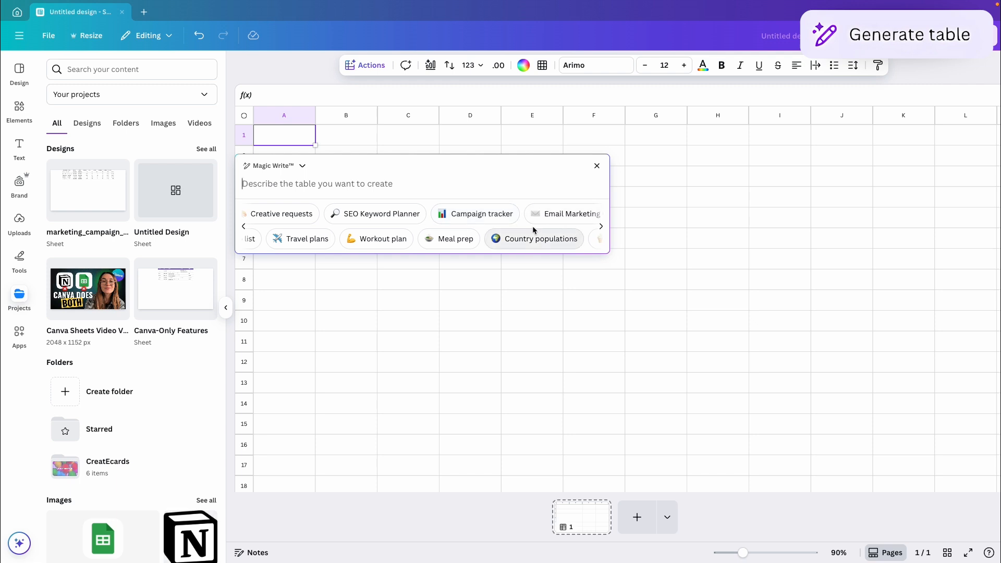
{"action": "left_click", "coordinate": [450, 239]}
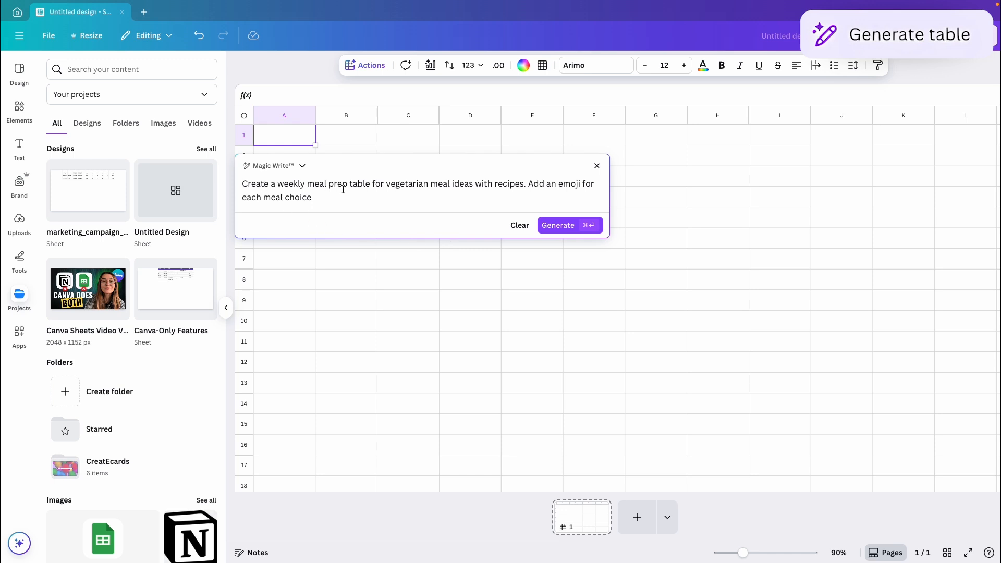
{"action": "left_click", "coordinate": [572, 231]}
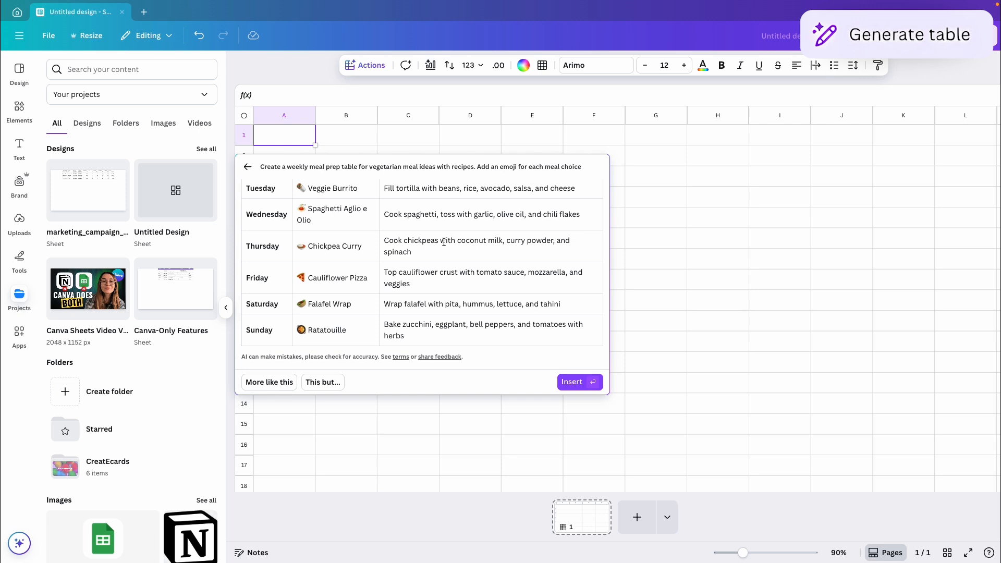
{"action": "scroll", "coordinate": [444, 241], "scroll_direction": "up", "scroll_amount": 2}
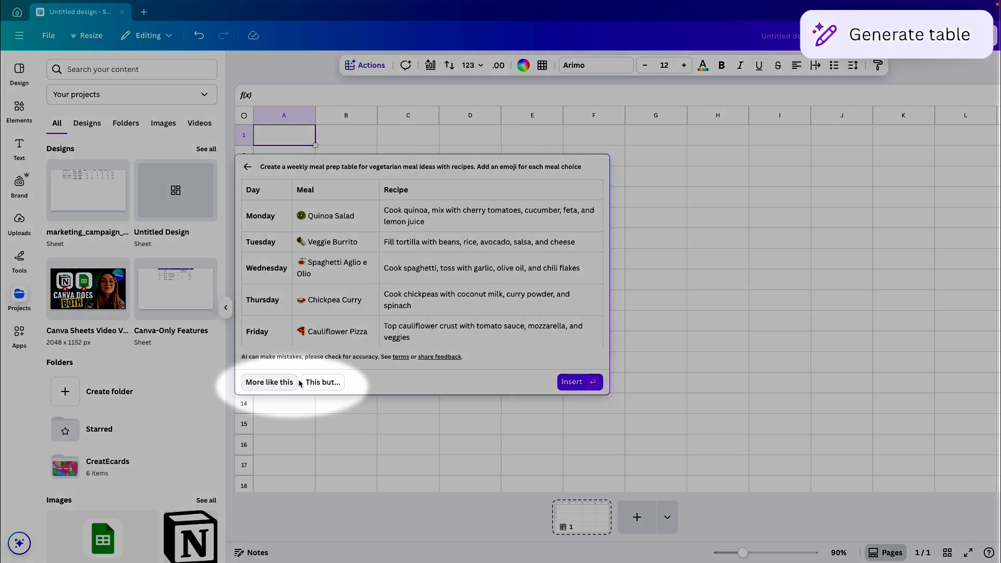
{"action": "left_click", "coordinate": [320, 383]}
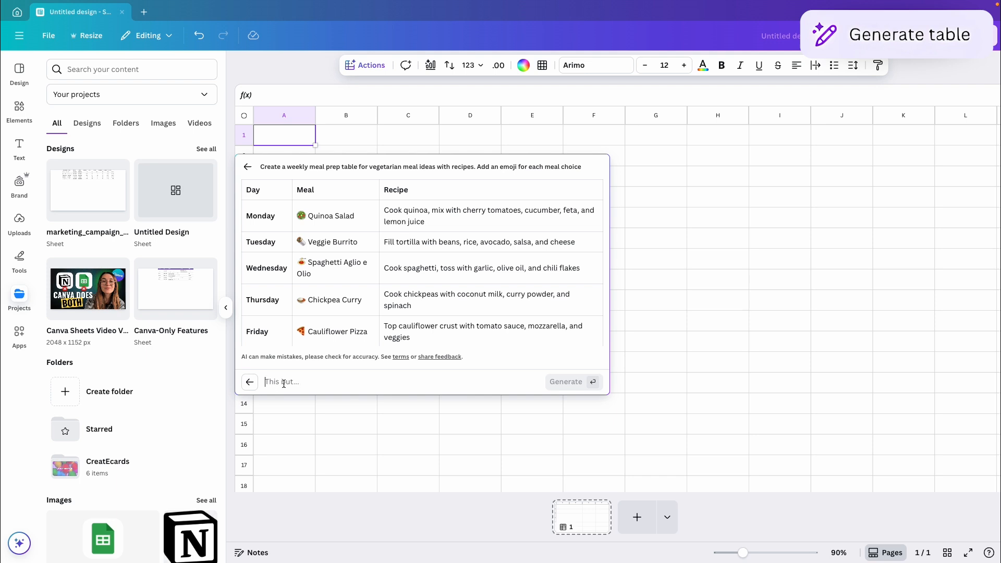
{"action": "left_click", "coordinate": [250, 382]}
{"action": "left_click", "coordinate": [576, 385]}
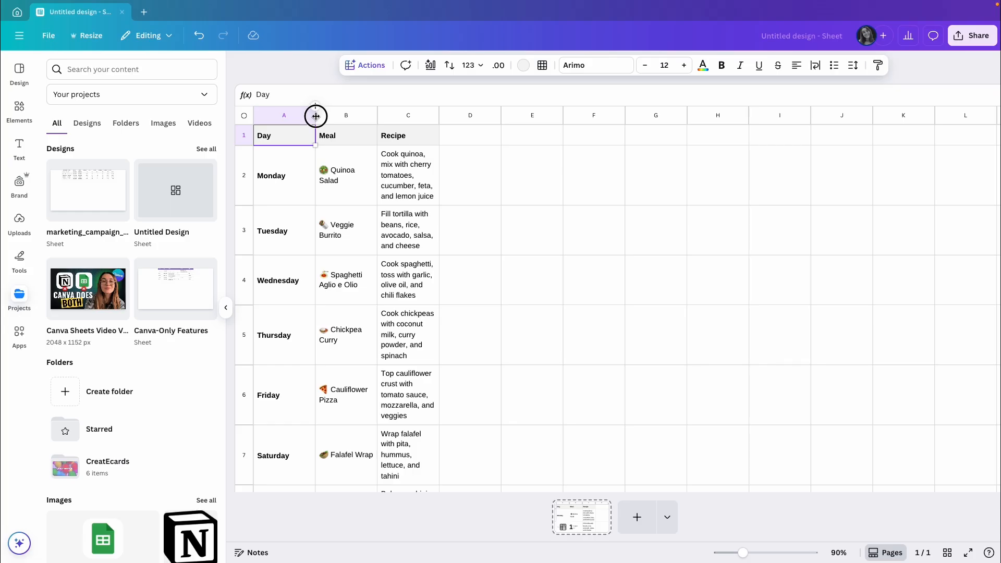
Widen the Day column, slightly reduce the Monday row's height and fit the Recipe column to its text.
{"action": "left_click_drag", "start_coordinate": [316, 116], "coordinate": [354, 117]}
{"action": "mouse_move", "coordinate": [246, 203]}
{"action": "left_mouse_down"}
{"action": "mouse_move", "coordinate": [246, 223]}
{"action": "mouse_move", "coordinate": [249, 200]}
{"action": "left_mouse_up"}
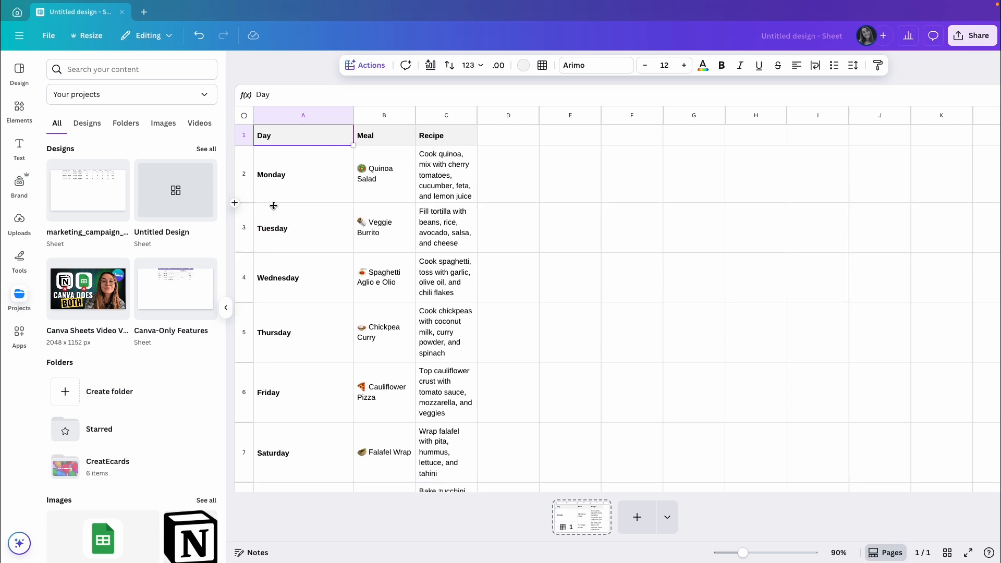
{"action": "double_click", "coordinate": [477, 115]}
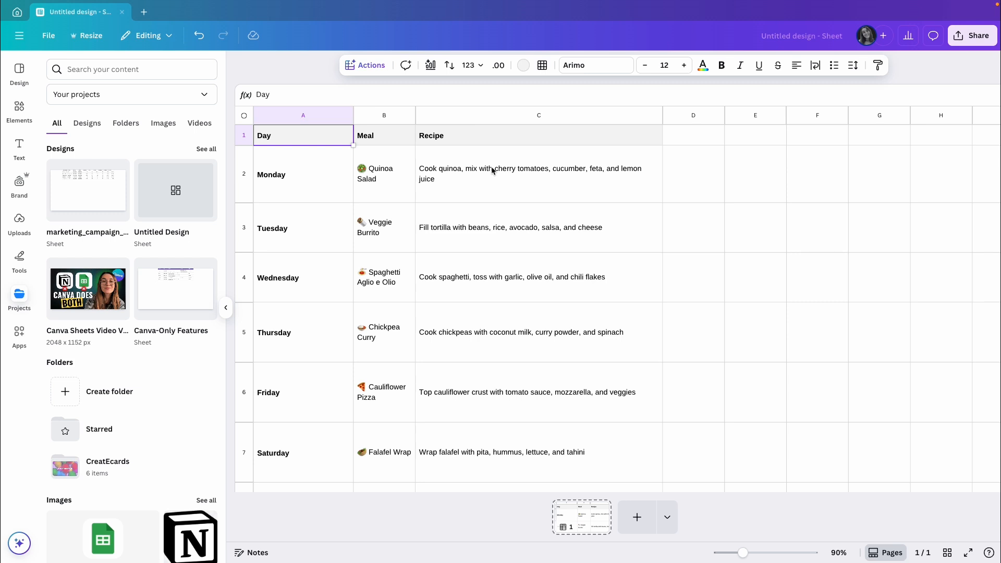
Enter the formula =1+1 in cell D2 and clear the cell again.
{"action": "left_click", "coordinate": [689, 174]}
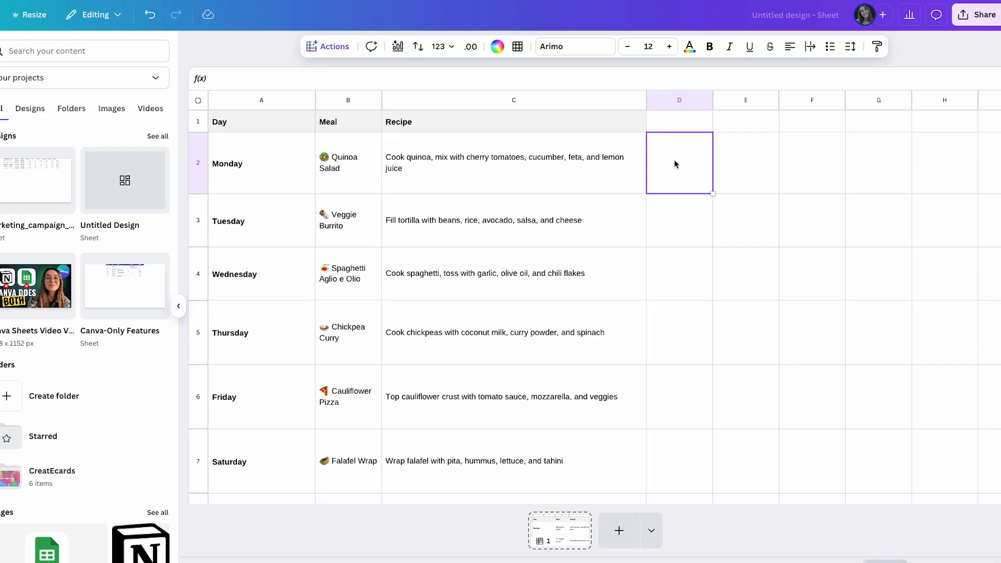
{"action": "type", "text": "=1+1"}
{"action": "key", "text": "Return"}
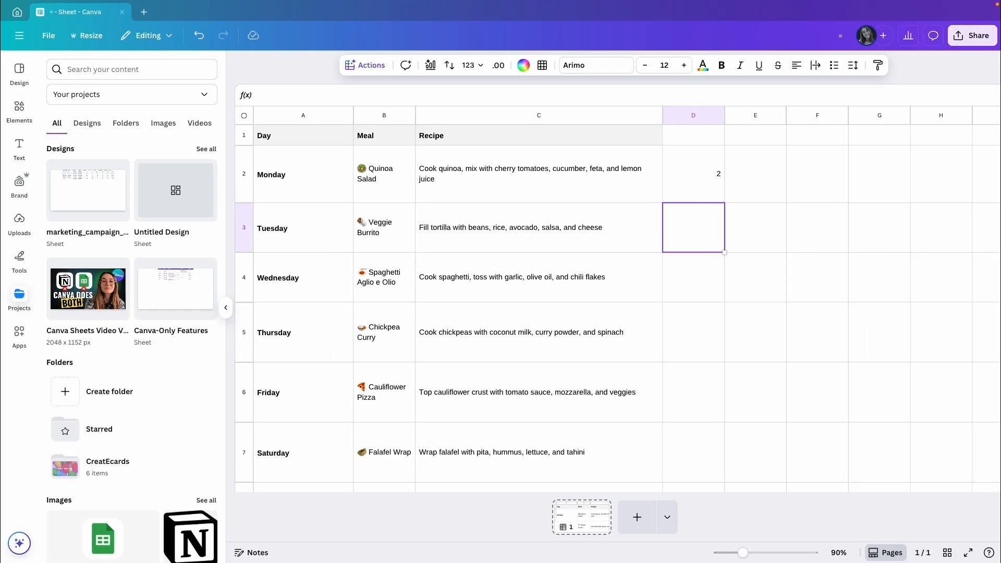
{"action": "left_click", "coordinate": [702, 174]}
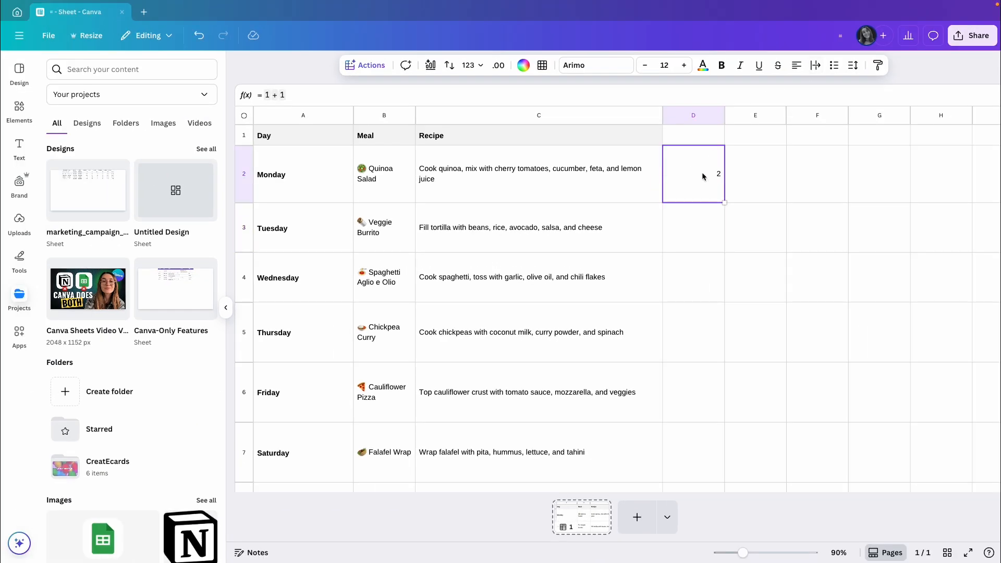
{"action": "key", "text": "Delete"}
Review the operations available for the Recipe column, from adding or deleting to merging, sorting and freezing.
{"action": "left_click", "coordinate": [532, 115]}
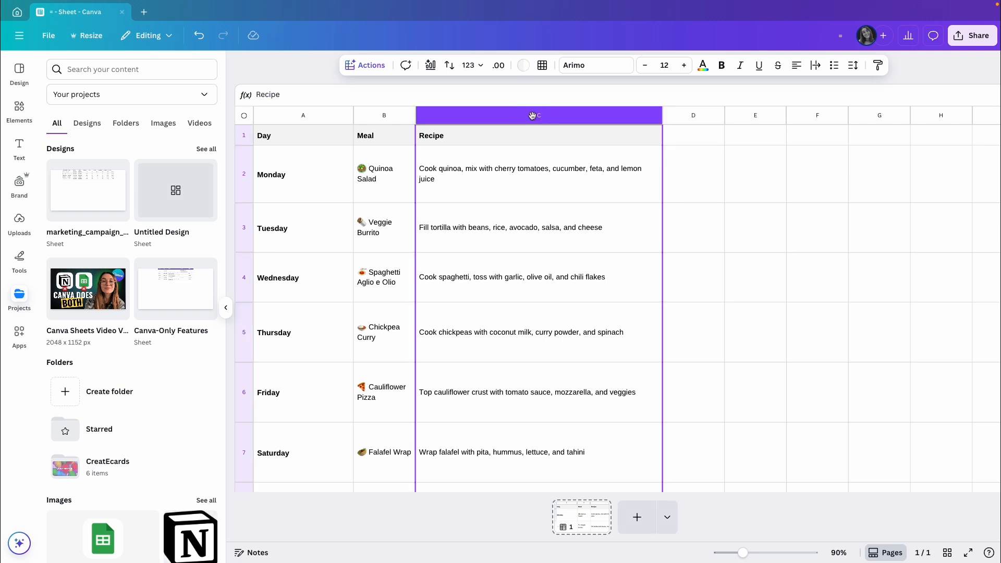
{"action": "right_click", "coordinate": [532, 115]}
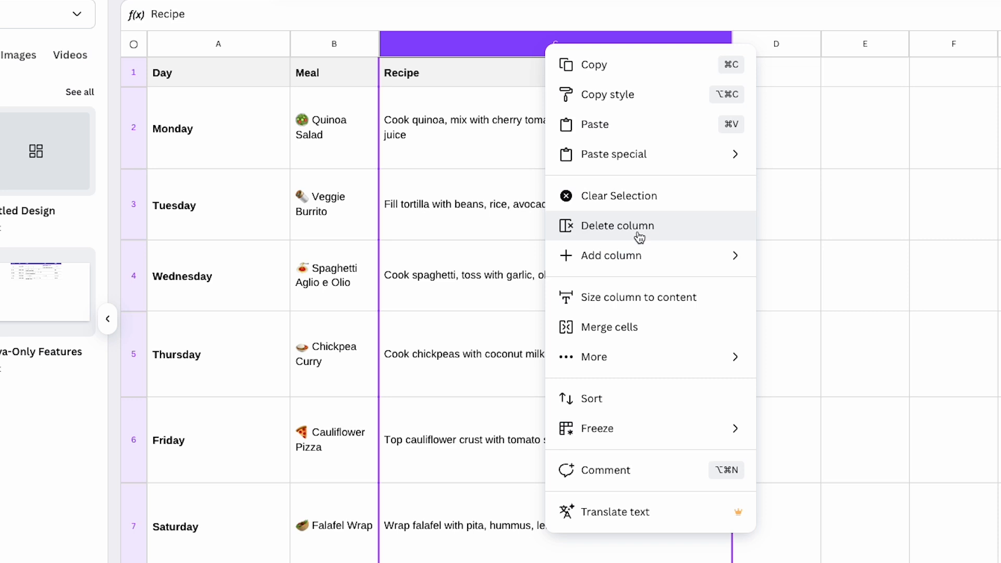
{"action": "mouse_move", "coordinate": [647, 257]}
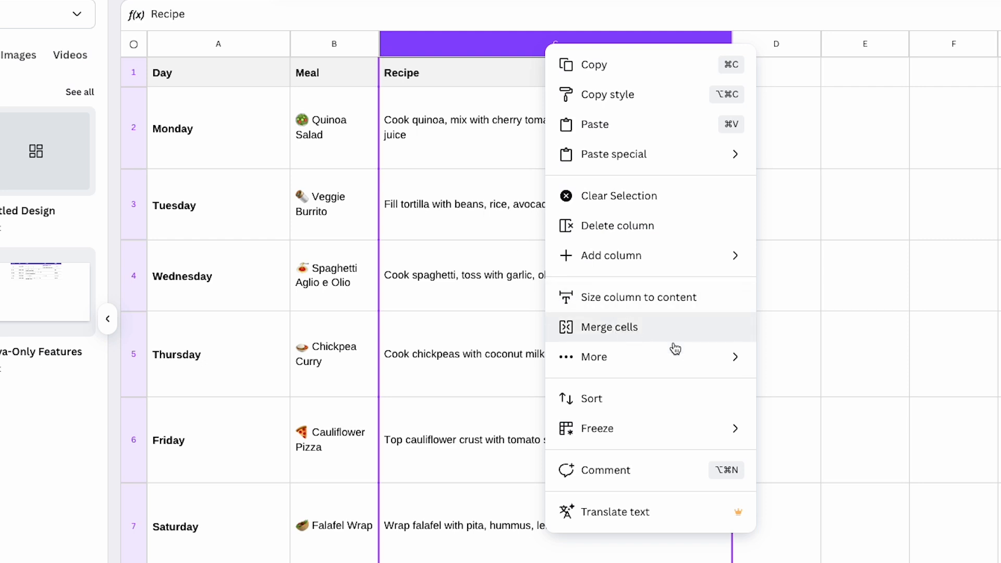
{"action": "mouse_move", "coordinate": [673, 368]}
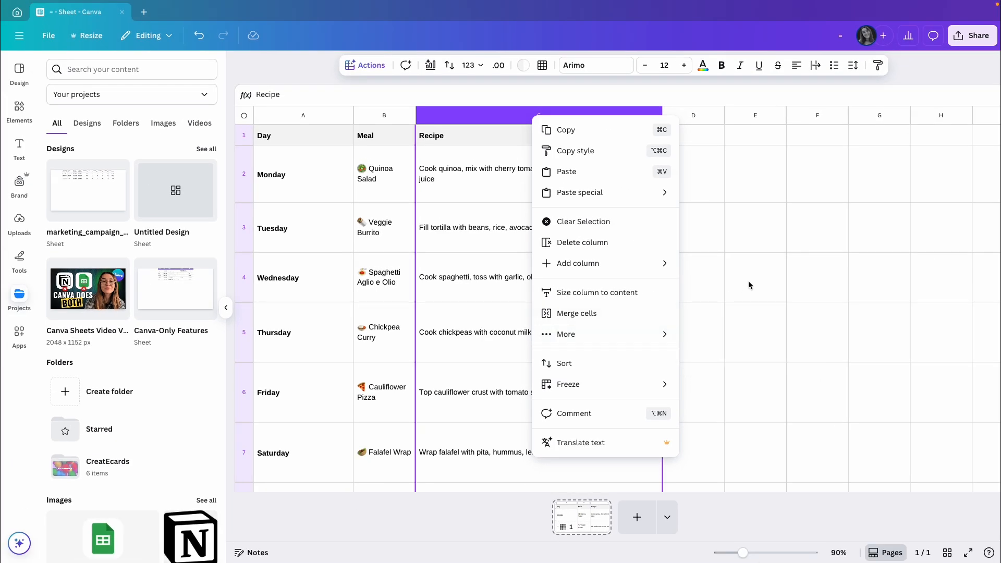
{"action": "key", "text": "Escape"}
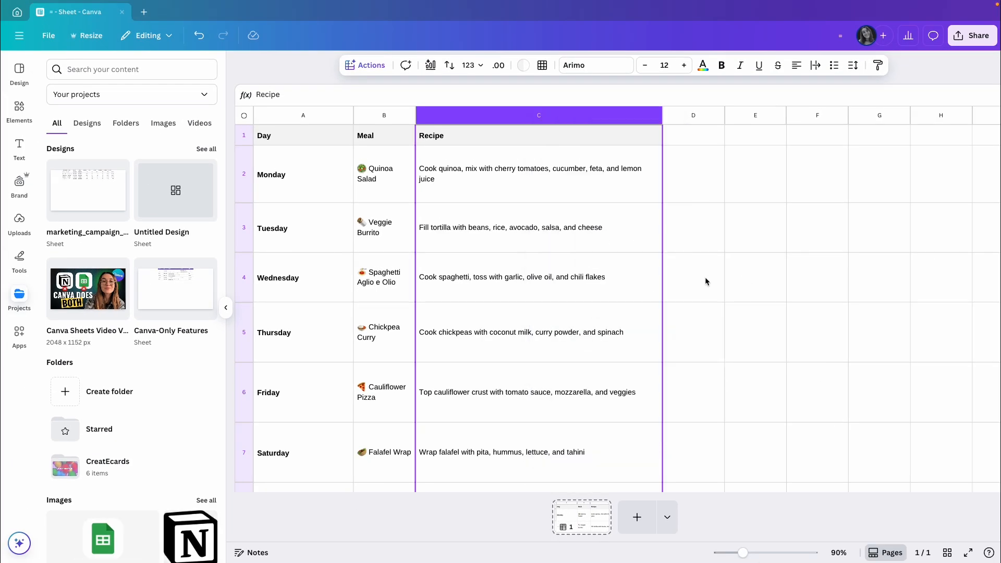
Freeze the sheet up to row 2, the Monday row, and check how the rows scroll beneath it.
{"action": "left_click", "coordinate": [298, 177]}
{"action": "right_click", "coordinate": [300, 170]}
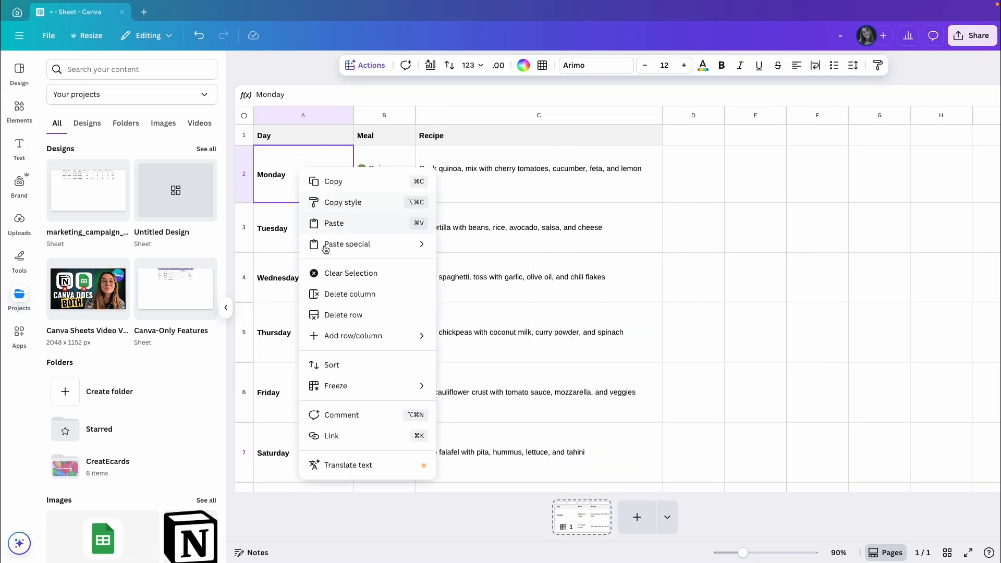
{"action": "mouse_move", "coordinate": [350, 390]}
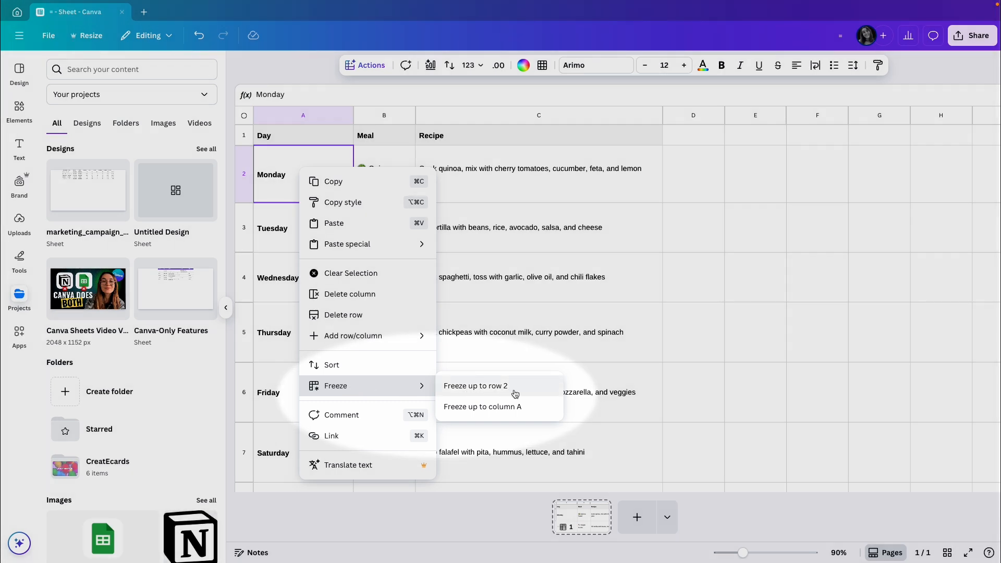
{"action": "left_click", "coordinate": [513, 392]}
{"action": "scroll", "coordinate": [434, 348], "scroll_direction": "down", "scroll_amount": 10}
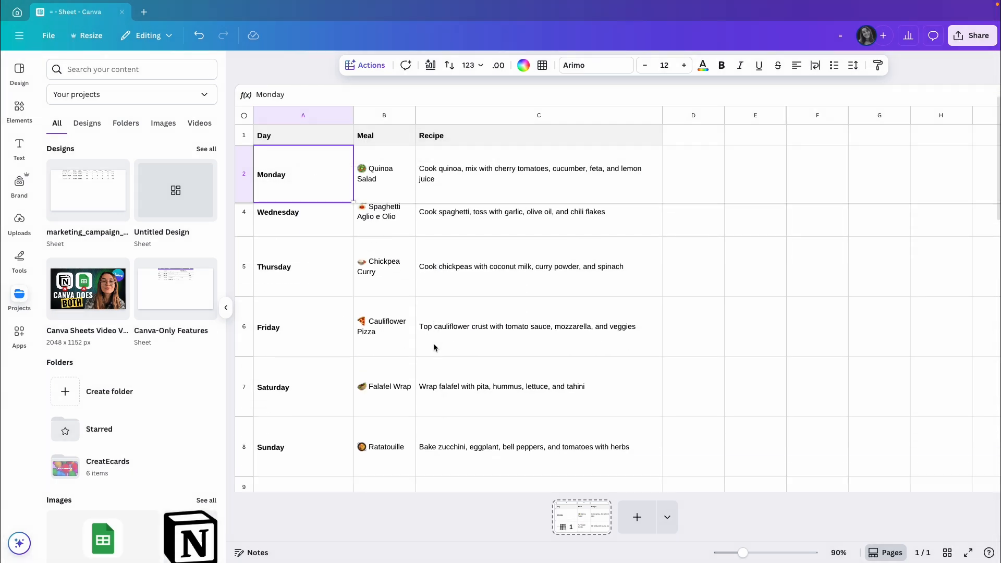
{"action": "scroll", "coordinate": [435, 347], "scroll_direction": "up", "scroll_amount": 8}
{"action": "scroll", "coordinate": [435, 347], "scroll_direction": "up", "scroll_amount": 1}
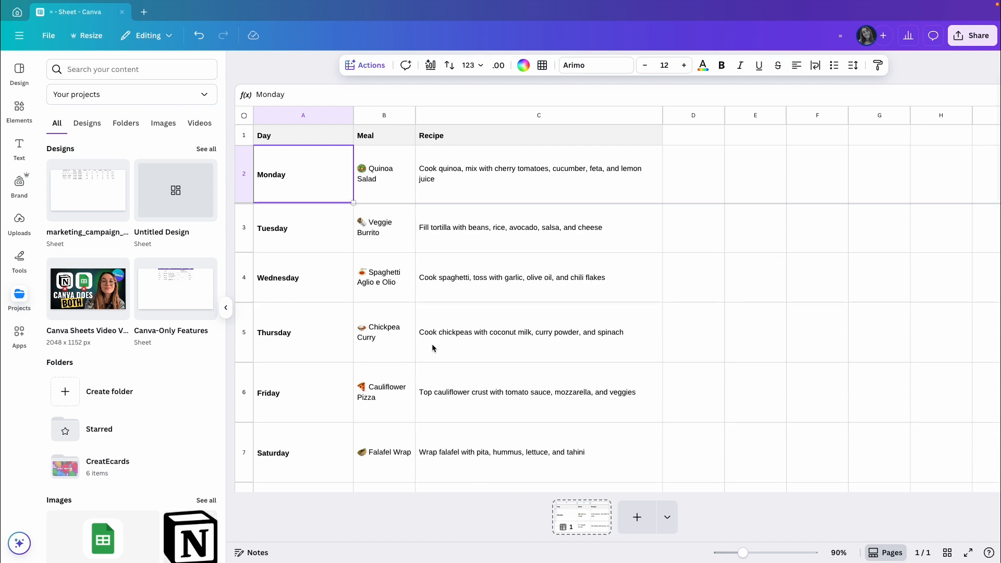
{"action": "scroll", "coordinate": [390, 328], "scroll_direction": "down", "scroll_amount": 3}
{"action": "scroll", "coordinate": [390, 328], "scroll_direction": "up", "scroll_amount": 3}
Unfreeze the rows of the meal table.
{"action": "right_click", "coordinate": [299, 140]}
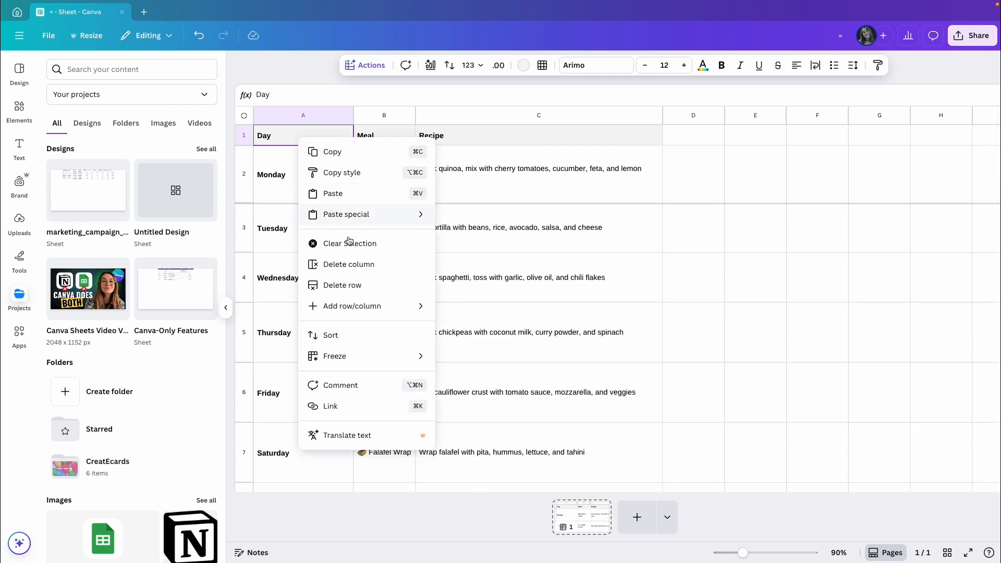
{"action": "mouse_move", "coordinate": [370, 359]}
{"action": "left_click", "coordinate": [468, 379]}
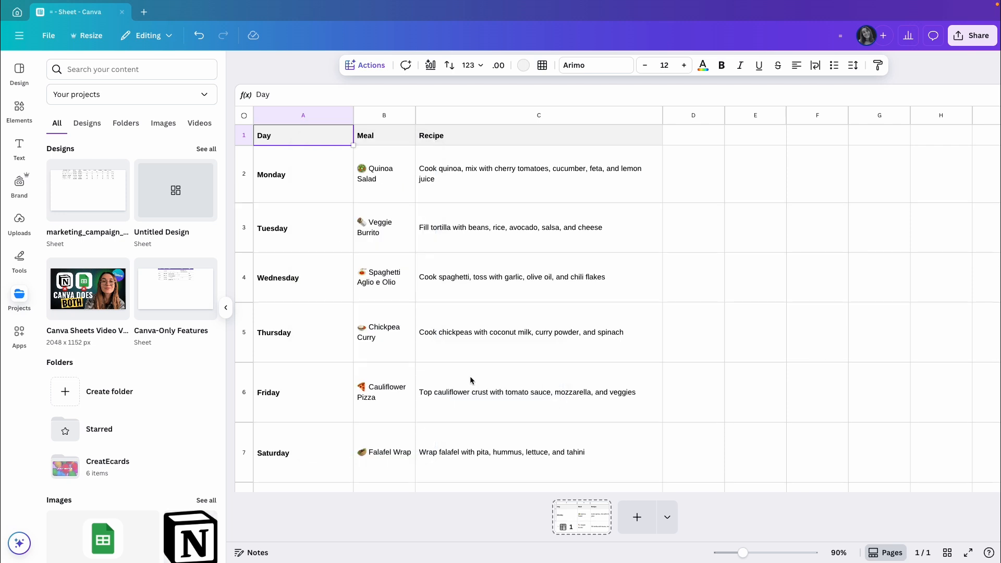
Freeze the sheet up to row 1 and check that the header row holds while scrolling.
{"action": "right_click", "coordinate": [297, 140]}
{"action": "mouse_move", "coordinate": [409, 357]}
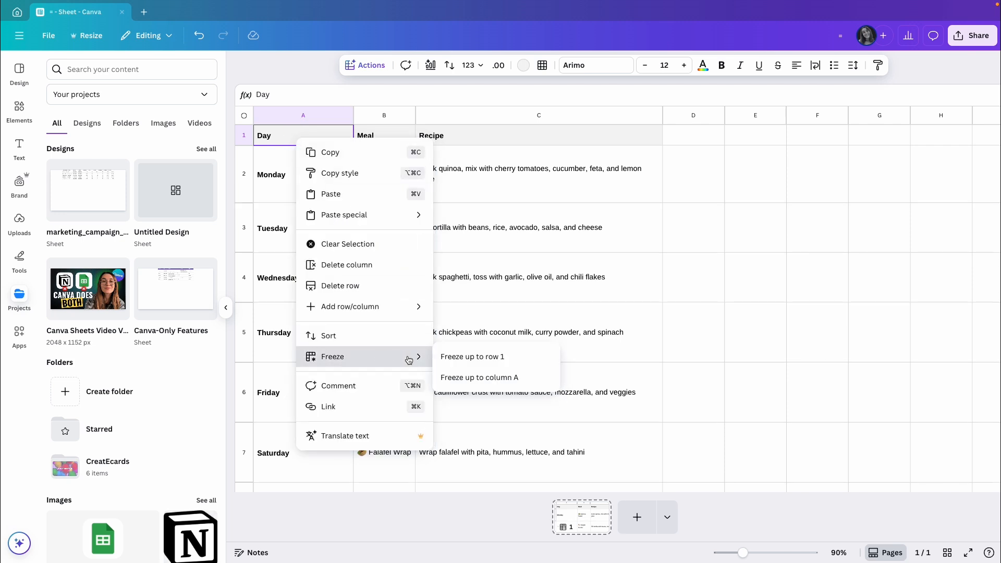
{"action": "left_click", "coordinate": [485, 356]}
{"action": "scroll", "coordinate": [478, 360], "scroll_direction": "down", "scroll_amount": 3}
{"action": "scroll", "coordinate": [479, 364], "scroll_direction": "down", "scroll_amount": 6}
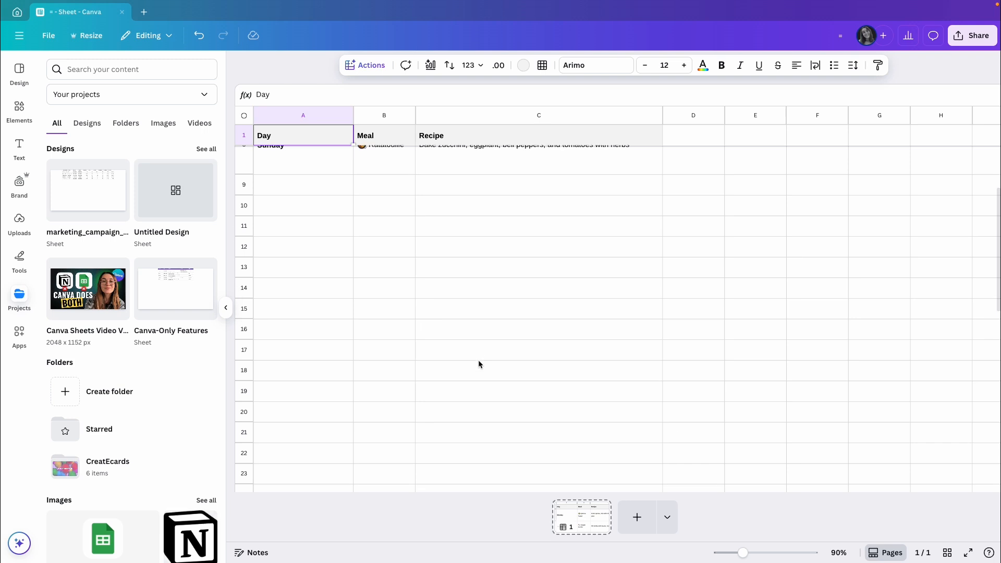
{"action": "scroll", "coordinate": [479, 364], "scroll_direction": "up", "scroll_amount": 6}
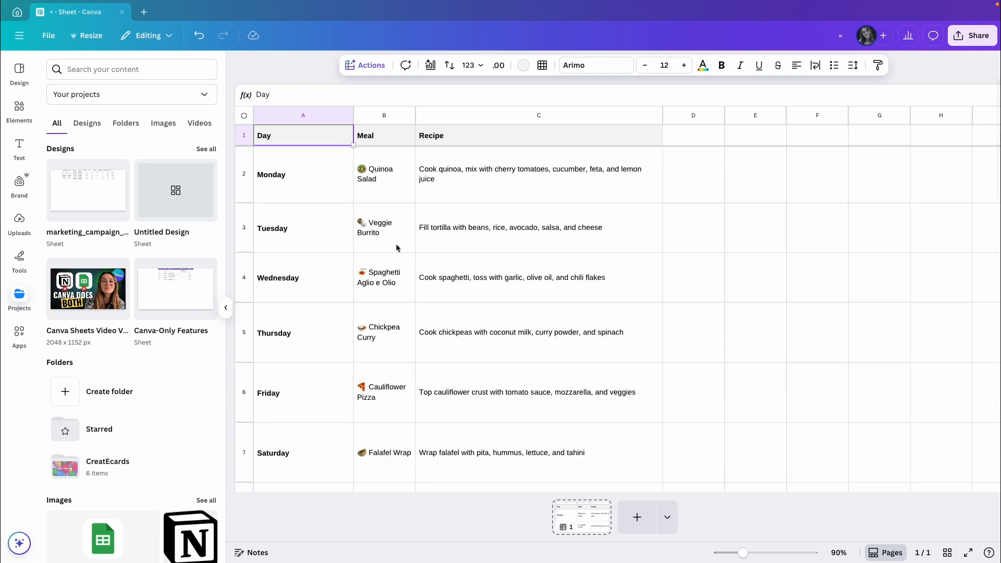
Sort the meal table by the Meal column from Z to A.
{"action": "left_click", "coordinate": [380, 117]}
{"action": "right_click", "coordinate": [380, 117]}
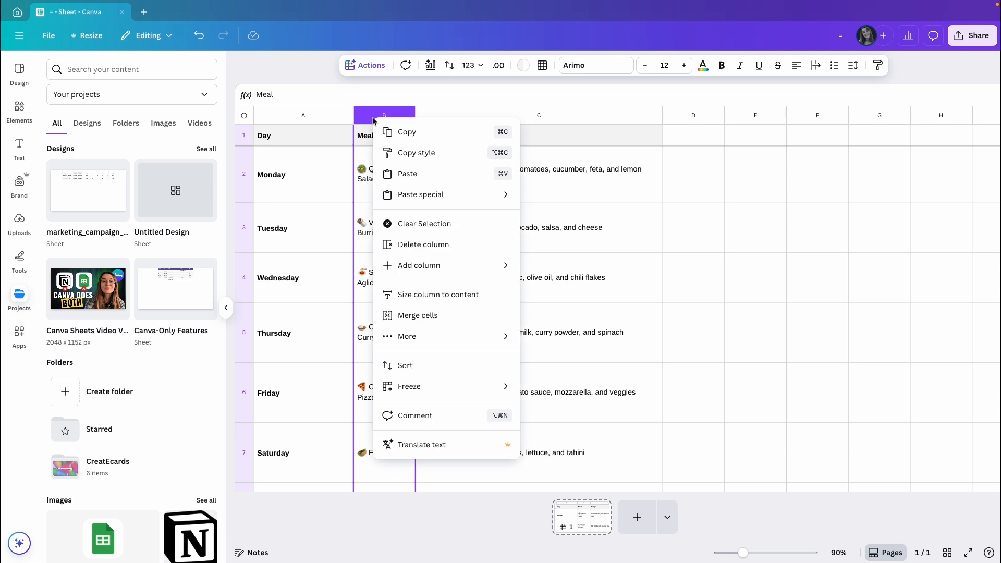
{"action": "left_click", "coordinate": [431, 365]}
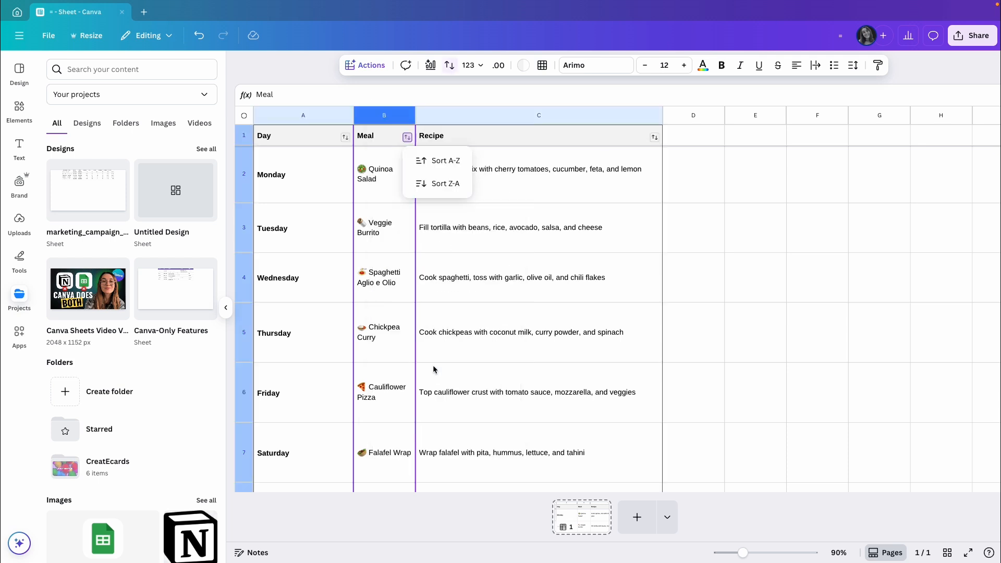
{"action": "left_click", "coordinate": [443, 182]}
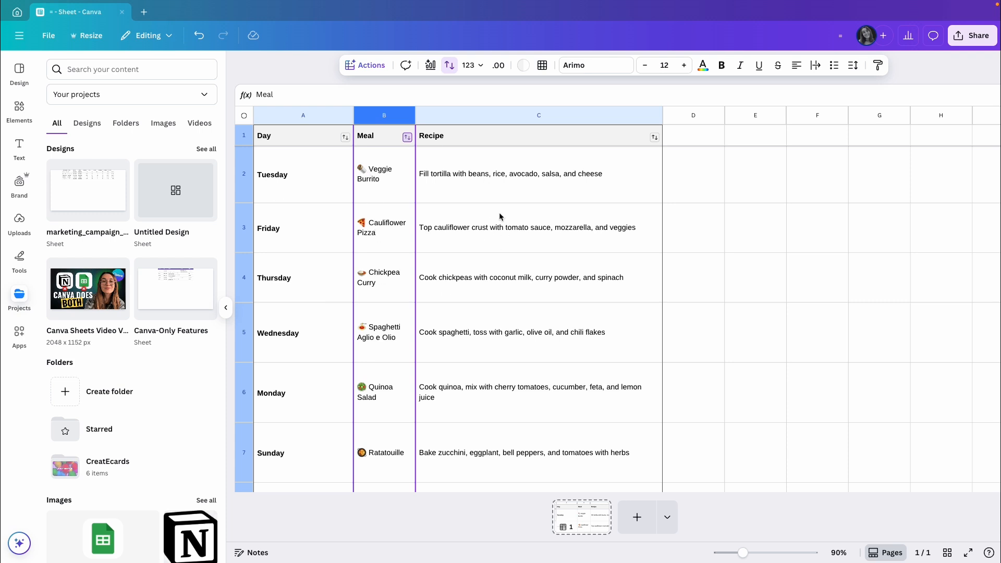
Narrow the Recipe column and set the Veggie Burrito recipe text in C2 to Clip.
{"action": "left_click", "coordinate": [496, 171]}
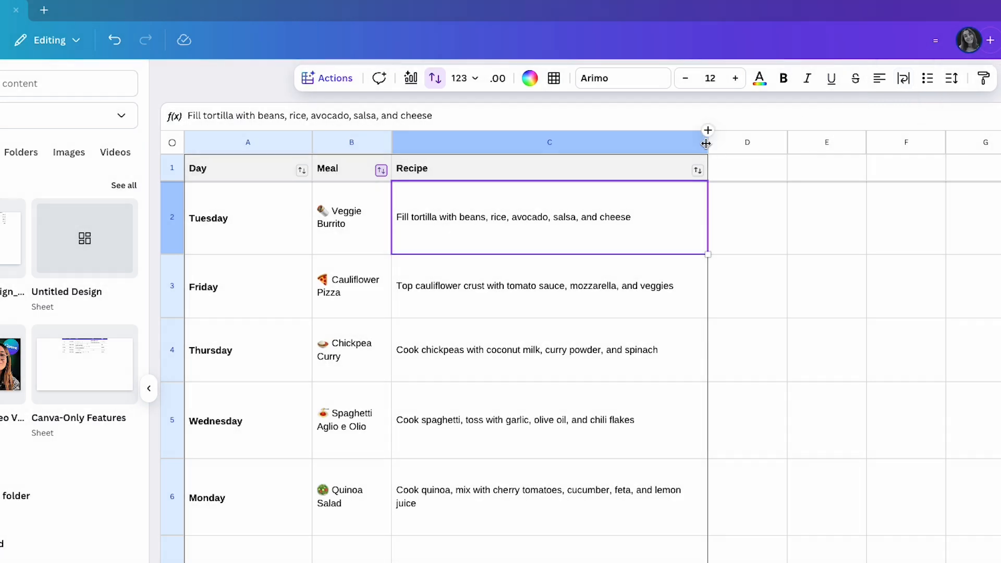
{"action": "left_click_drag", "start_coordinate": [706, 144], "coordinate": [577, 142]}
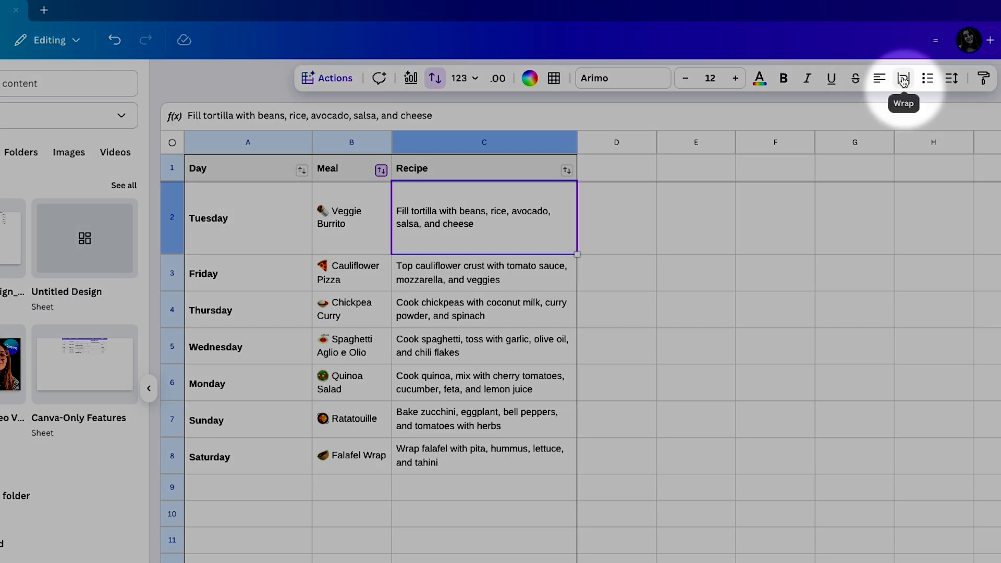
{"action": "left_click", "coordinate": [904, 79]}
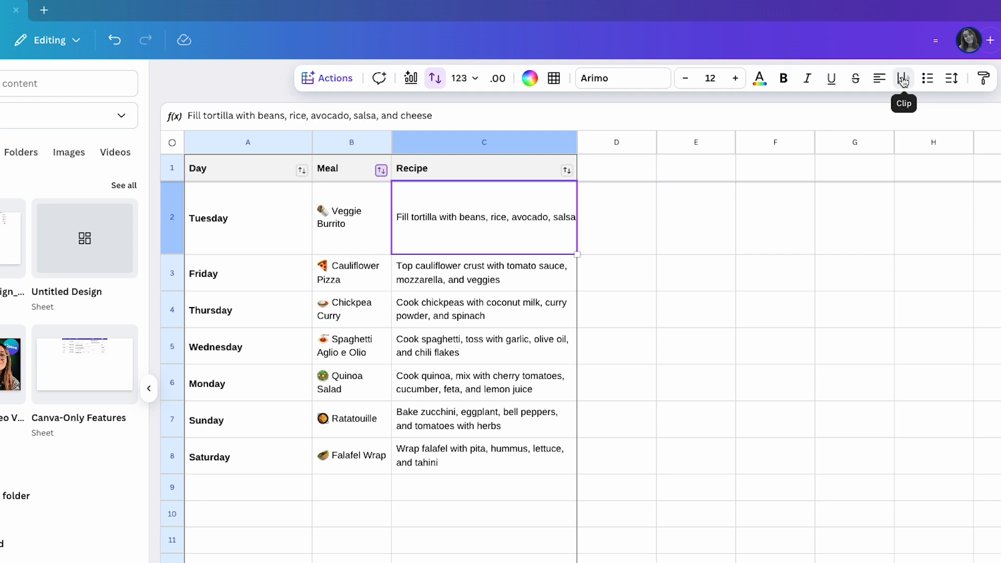
Widen the Recipe column slightly and let the text in C2 overflow into the neighbouring cell.
{"action": "left_click", "coordinate": [596, 201]}
{"action": "mouse_move", "coordinate": [578, 141]}
{"action": "left_mouse_down"}
{"action": "mouse_move", "coordinate": [721, 139]}
{"action": "mouse_move", "coordinate": [586, 143]}
{"action": "left_mouse_up"}
{"action": "left_click", "coordinate": [526, 200]}
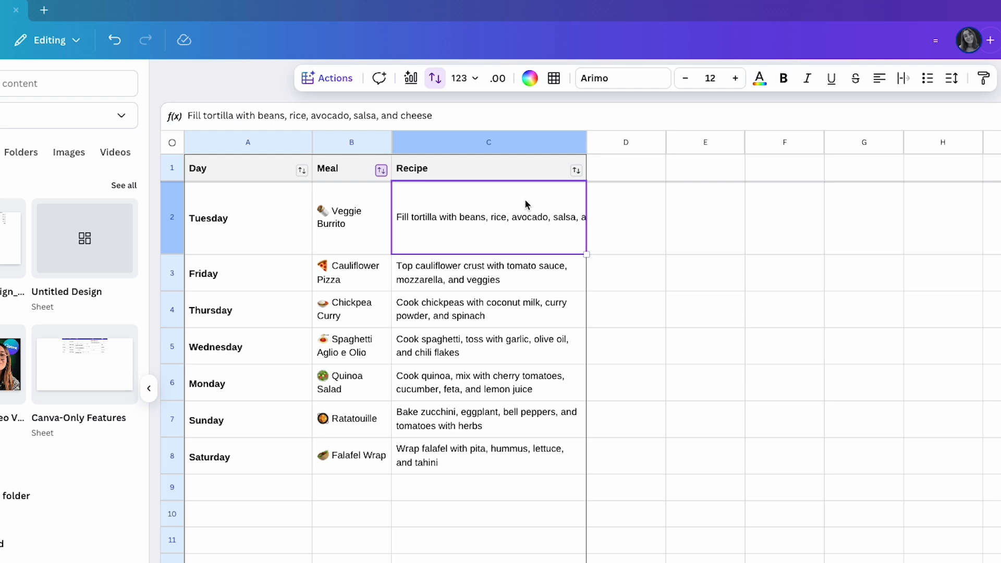
{"action": "left_click", "coordinate": [906, 84]}
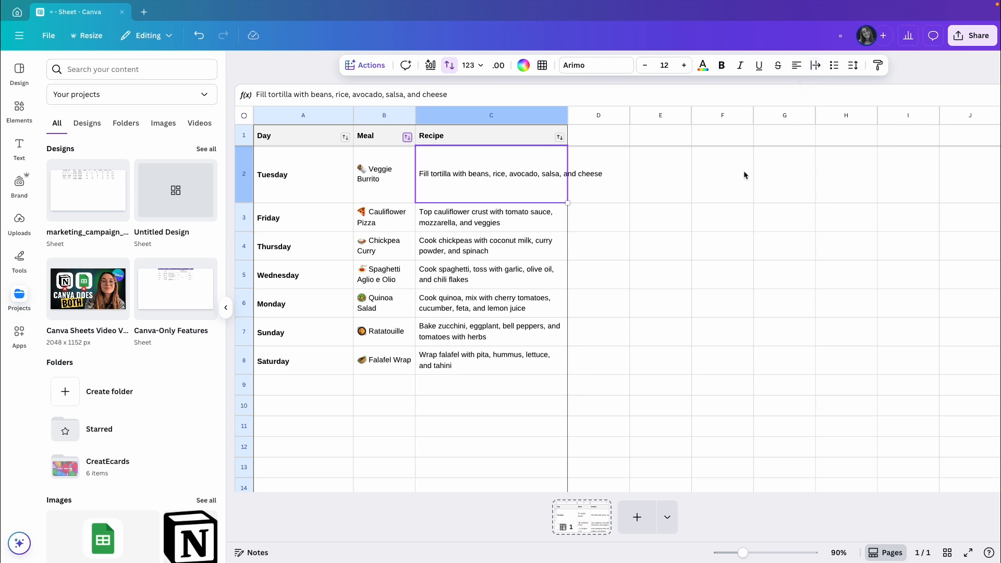
Delete the contents of the whole sheet and undo the deletion.
{"action": "left_click", "coordinate": [244, 116]}
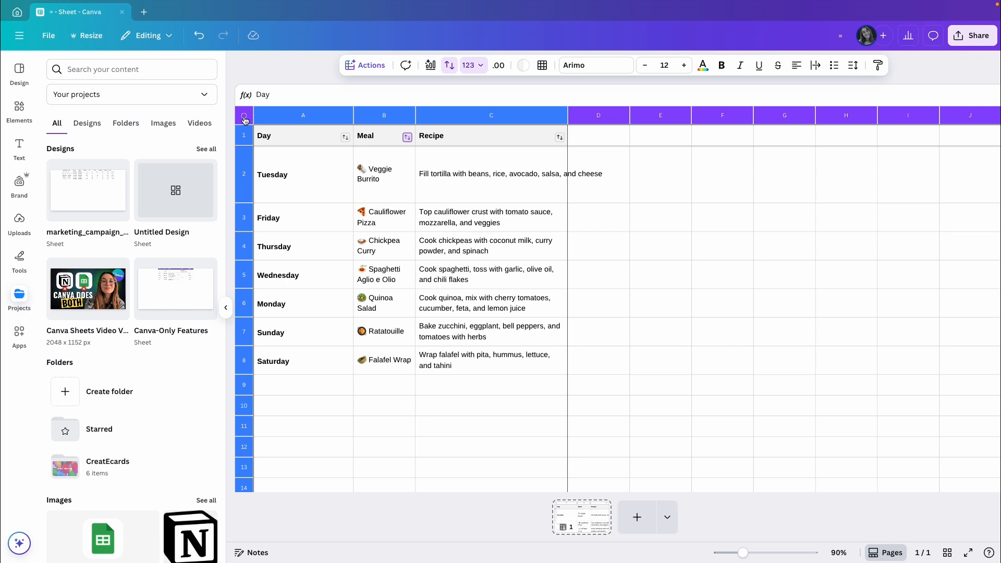
{"action": "key", "text": "Delete"}
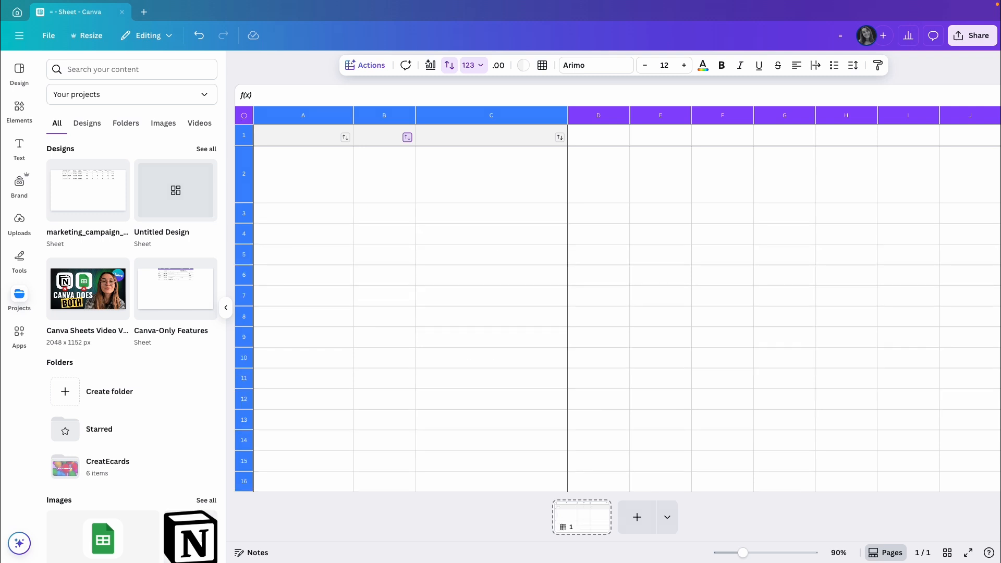
{"action": "key", "text": "ctrl+z"}
Turn off sorting for the meal table to remove the sort controls from its headers.
{"action": "left_click", "coordinate": [678, 245]}
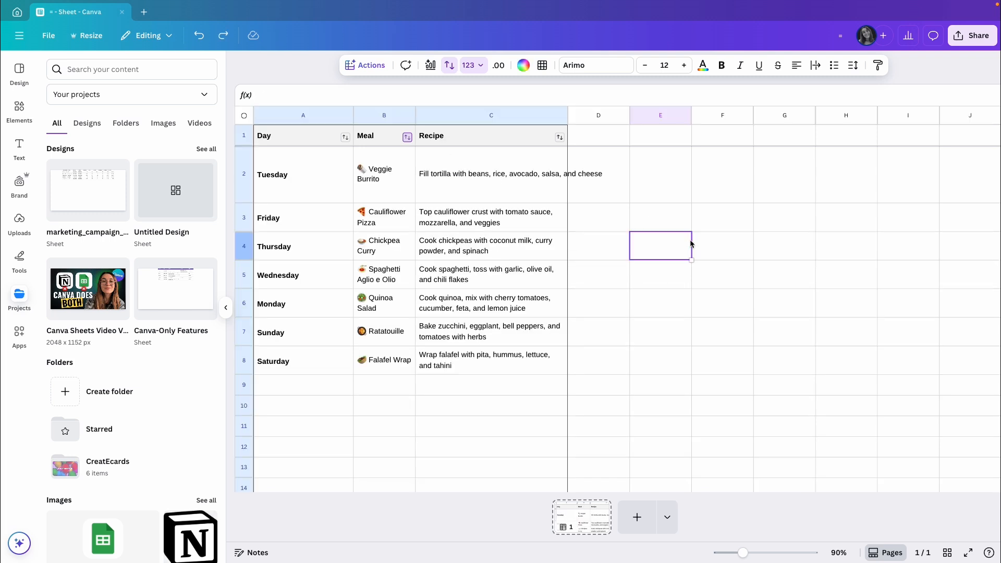
{"action": "left_click", "coordinate": [449, 68]}
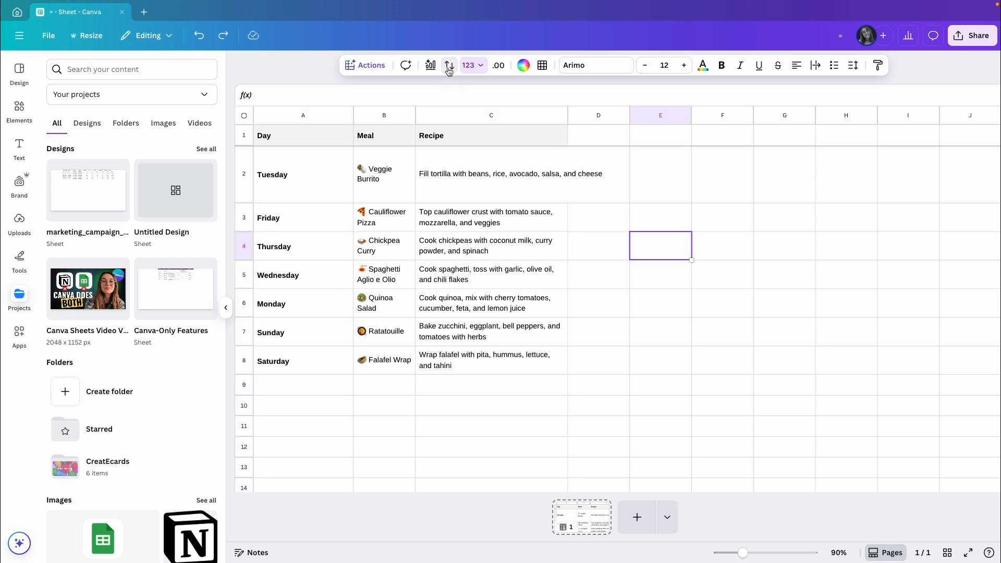
Try overflow on the whole Recipe column, set its text to wrap, and widen the column.
{"action": "left_click", "coordinate": [495, 115]}
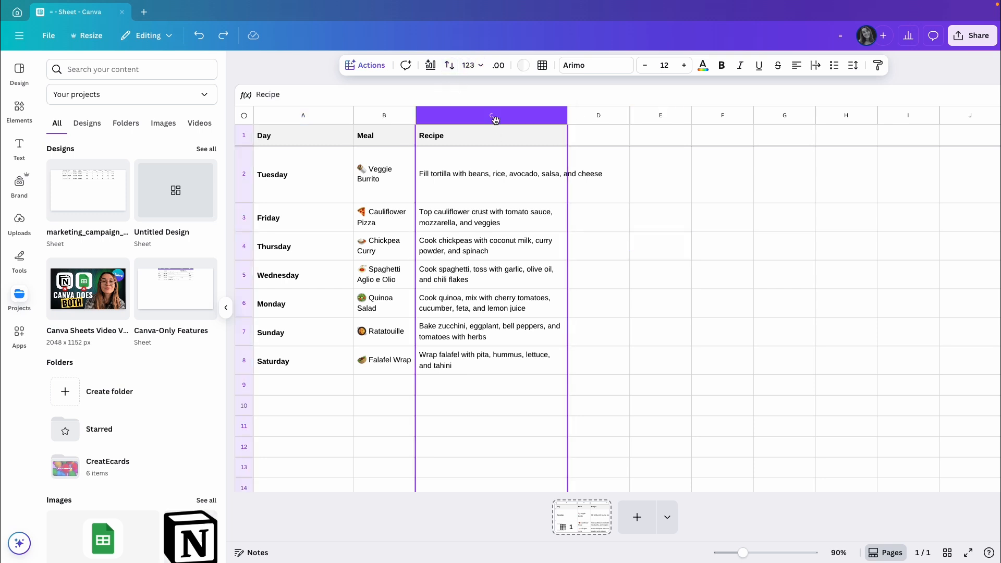
{"action": "left_click", "coordinate": [816, 66]}
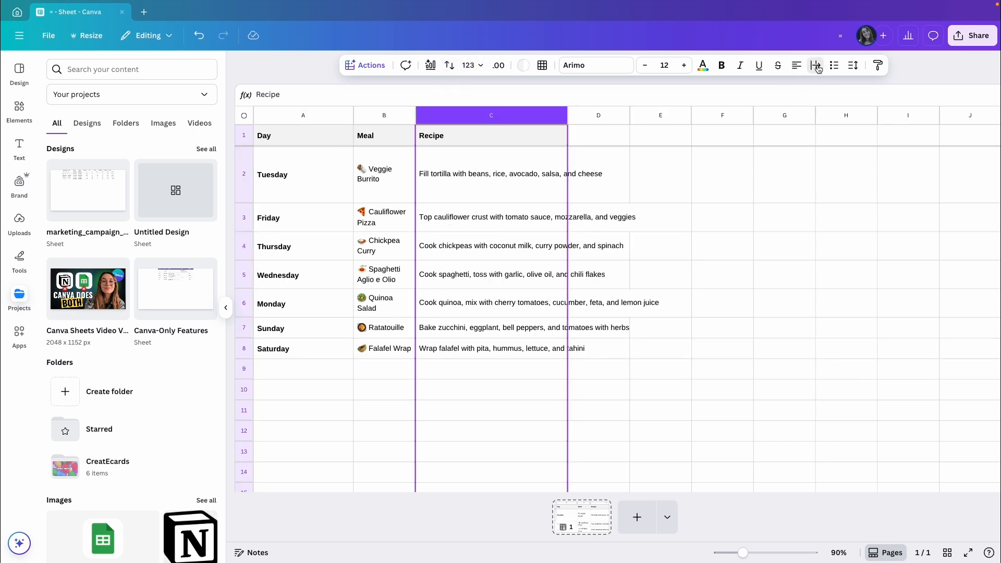
{"action": "left_click", "coordinate": [817, 66]}
{"action": "left_click_drag", "start_coordinate": [567, 115], "coordinate": [647, 116]}
{"action": "left_click", "coordinate": [719, 191]}
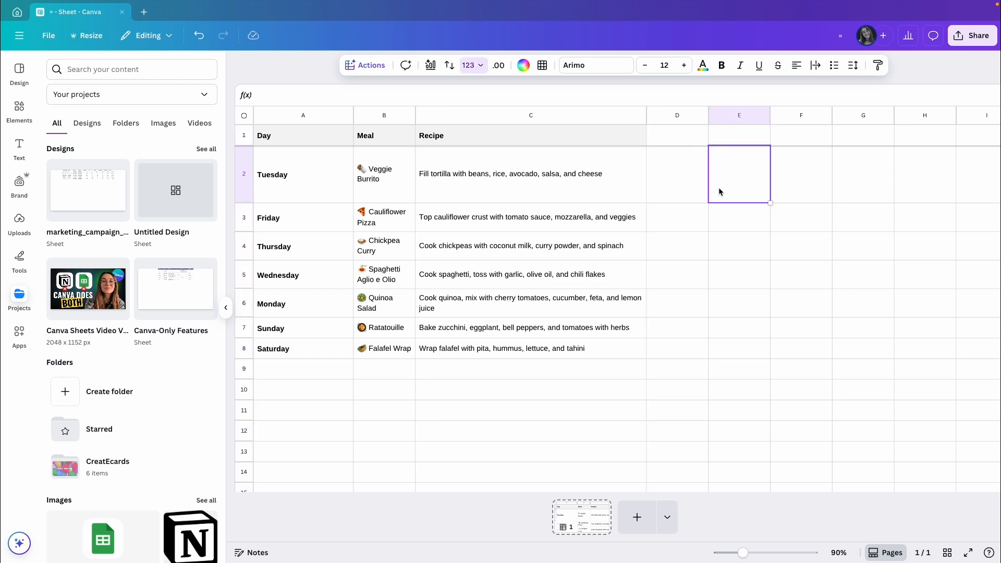
Examine the Paste special options for the Veggie Burrito recipe cell C2.
{"action": "left_click", "coordinate": [499, 180]}
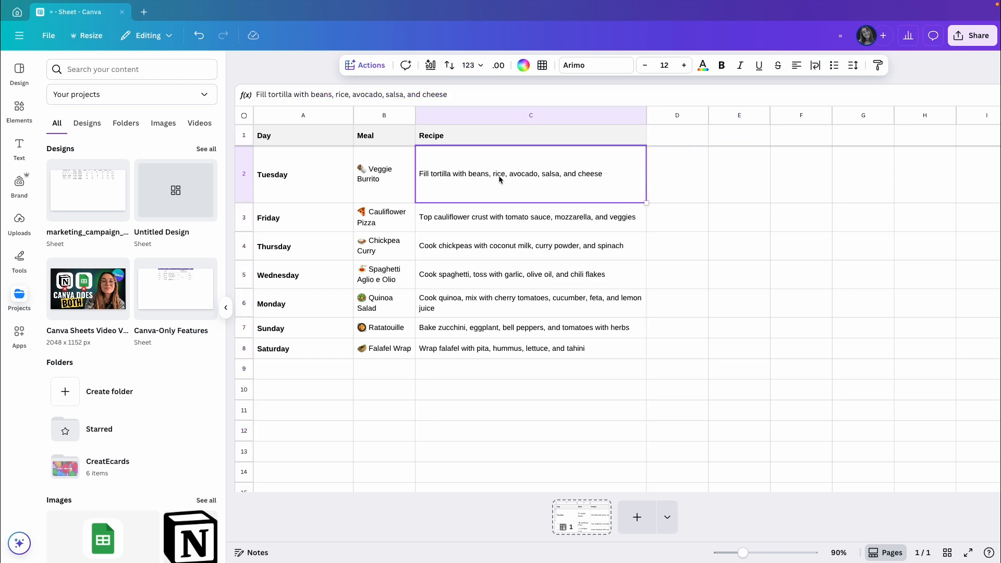
{"action": "right_click", "coordinate": [546, 180]}
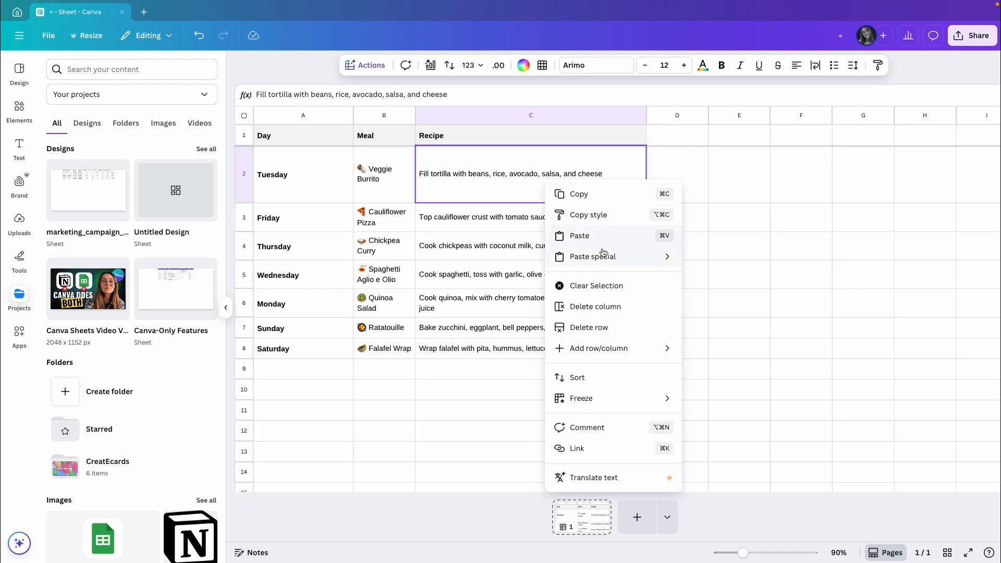
{"action": "mouse_move", "coordinate": [604, 258]}
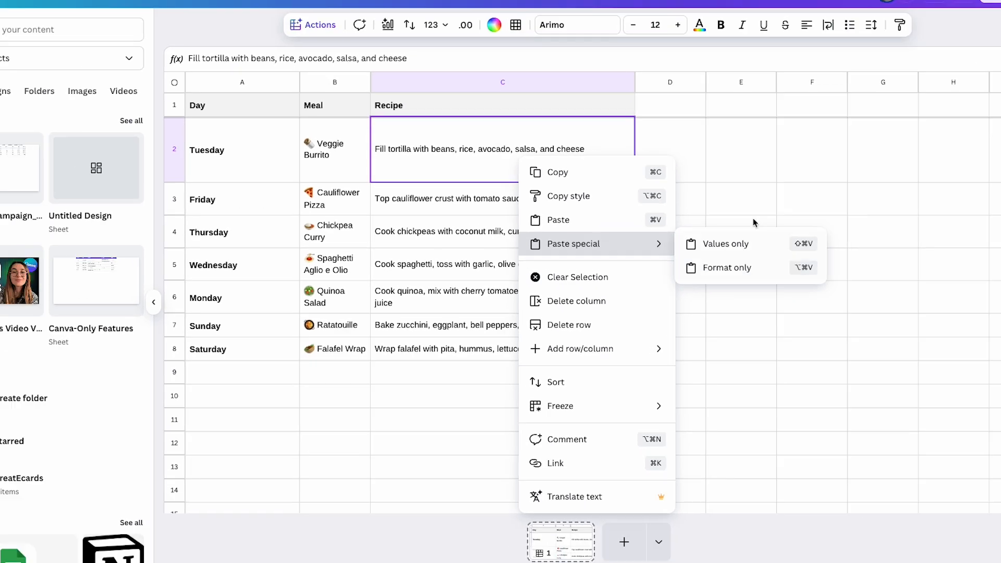
{"action": "left_click", "coordinate": [758, 176]}
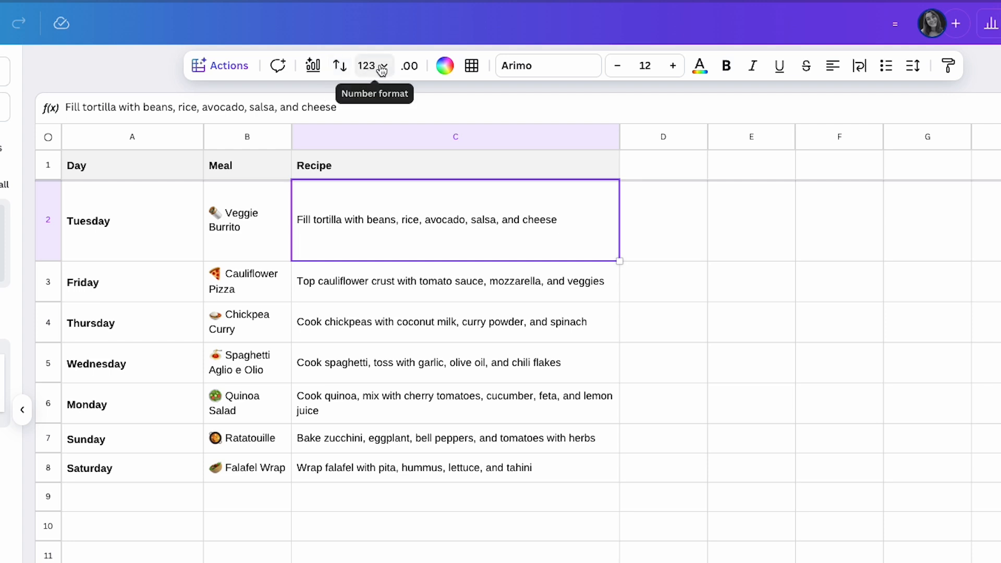
Enter 1000 in cell D2 beside the Veggie Burrito recipe and open the number format options.
{"action": "left_click", "coordinate": [652, 225]}
{"action": "type", "text": "1000"}
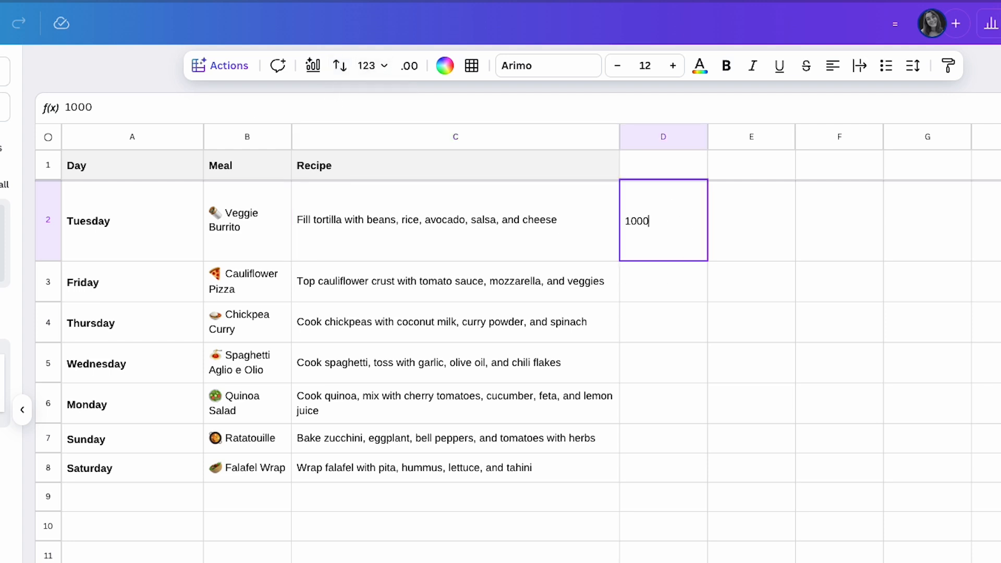
{"action": "left_click", "coordinate": [366, 65]}
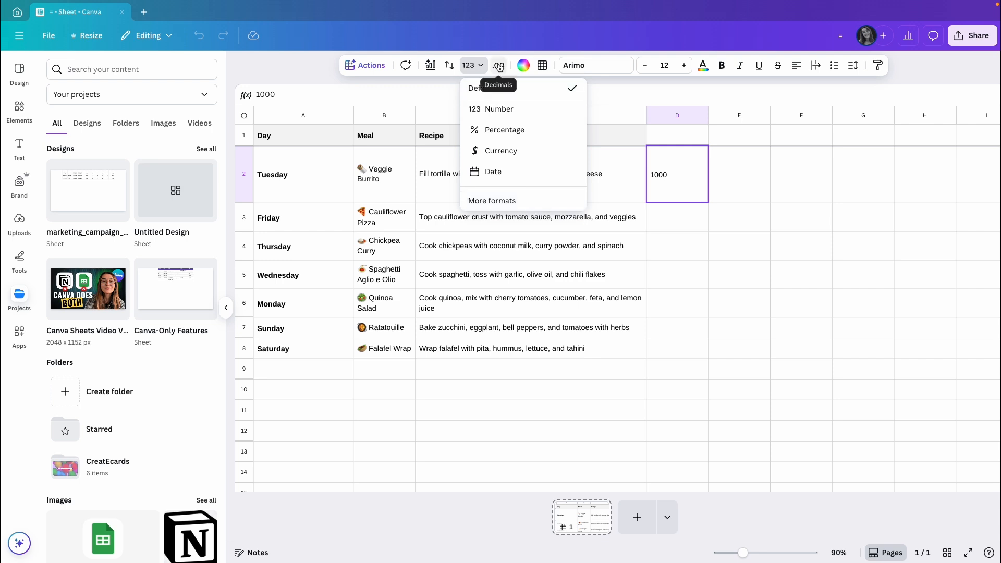
Fill cell D2 with the cream colour from the Design With May brand palette.
{"action": "left_click", "coordinate": [523, 65]}
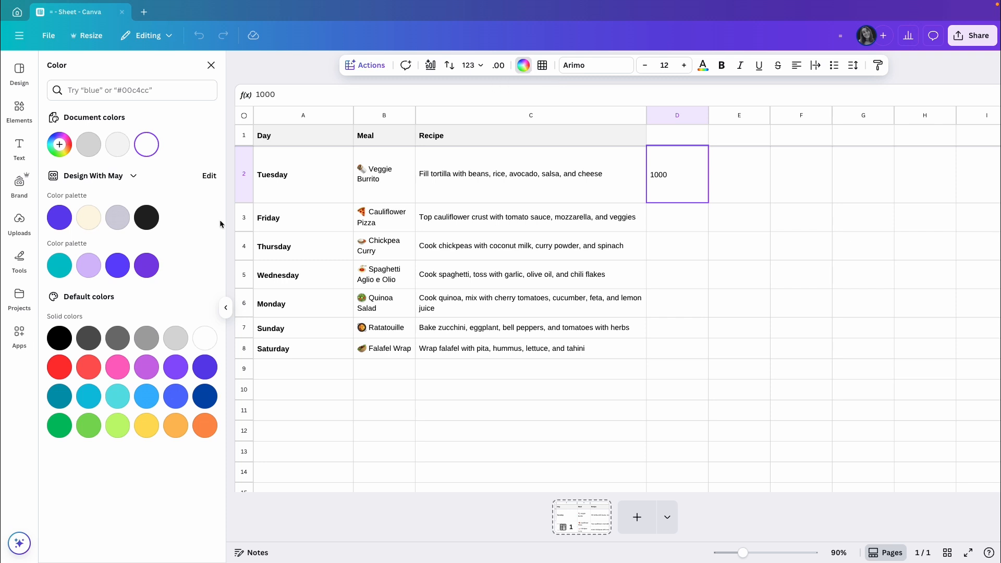
{"action": "left_click", "coordinate": [63, 218]}
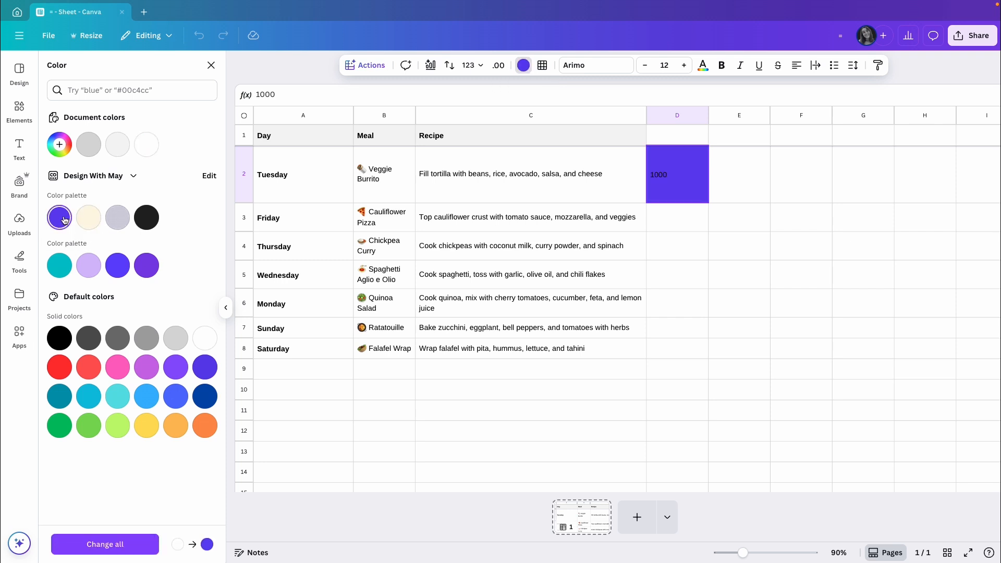
{"action": "left_click", "coordinate": [86, 218]}
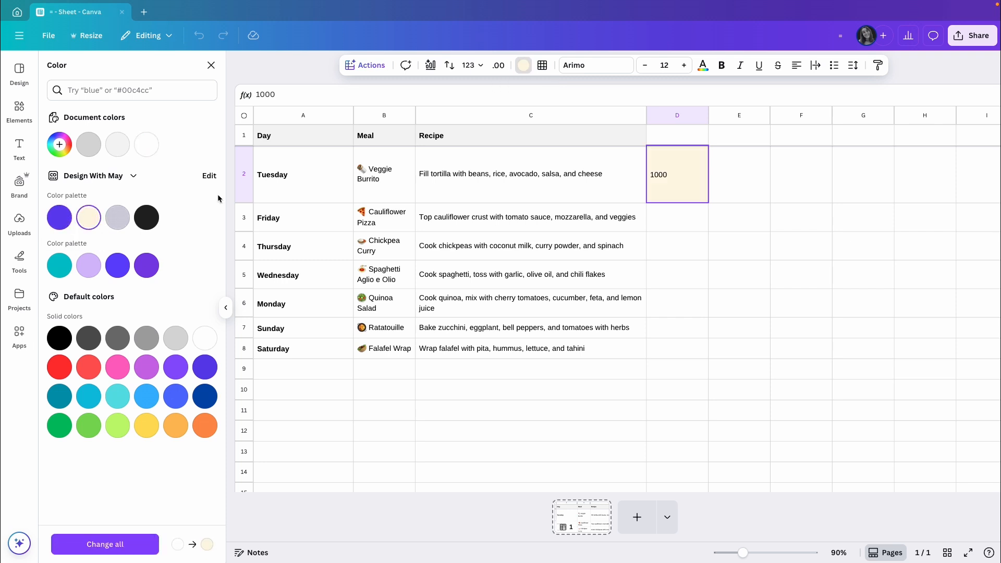
Hide the gridlines of the meal sheet through the border settings.
{"action": "left_click", "coordinate": [542, 66]}
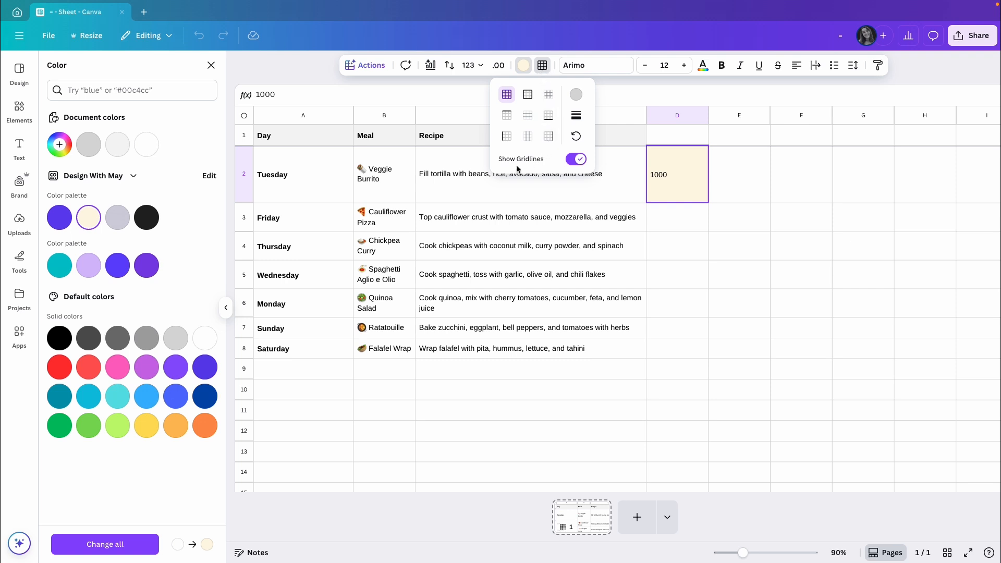
{"action": "left_click", "coordinate": [576, 160]}
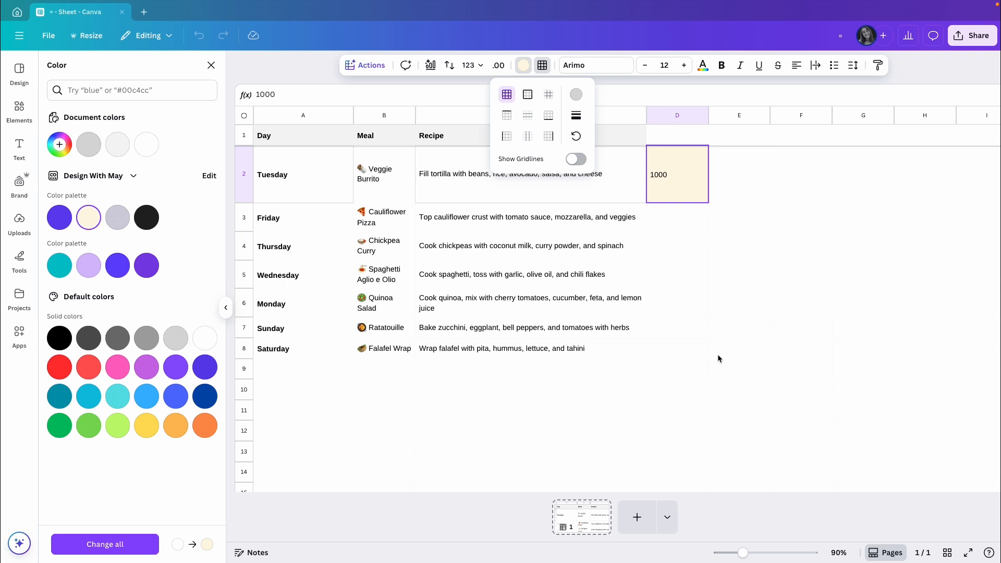
{"action": "left_click", "coordinate": [543, 67]}
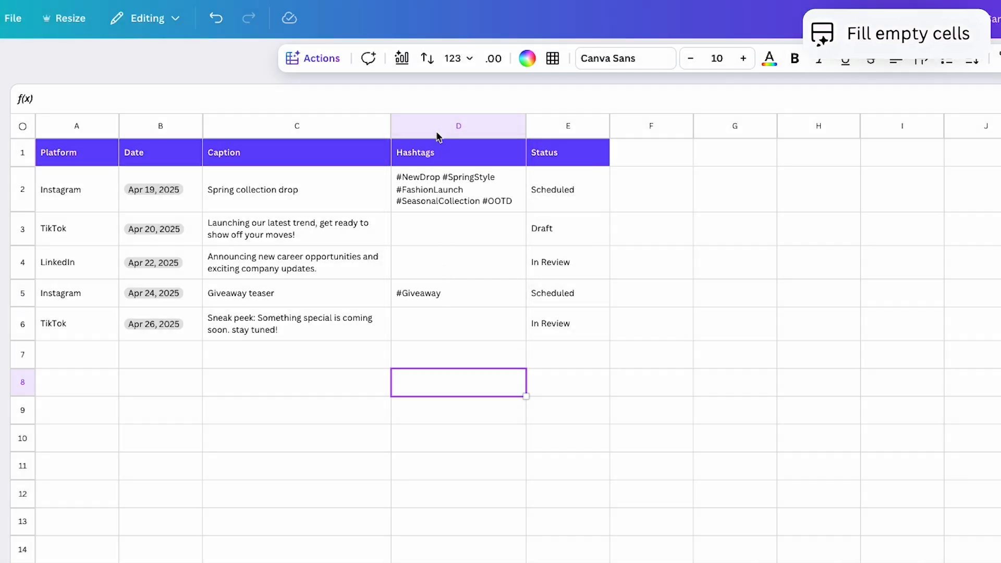
Generate the missing hashtags in D1:D6 of the content calendar with Fill empty cells and insert them.
{"action": "left_click", "coordinate": [434, 153]}
{"action": "left_click_drag", "start_coordinate": [434, 153], "coordinate": [428, 321]}
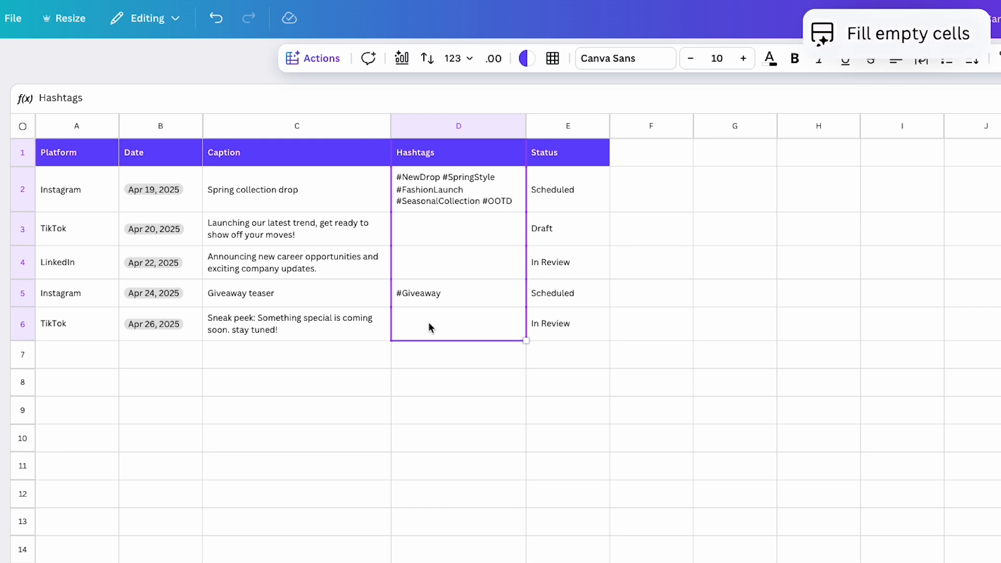
{"action": "left_click", "coordinate": [317, 60]}
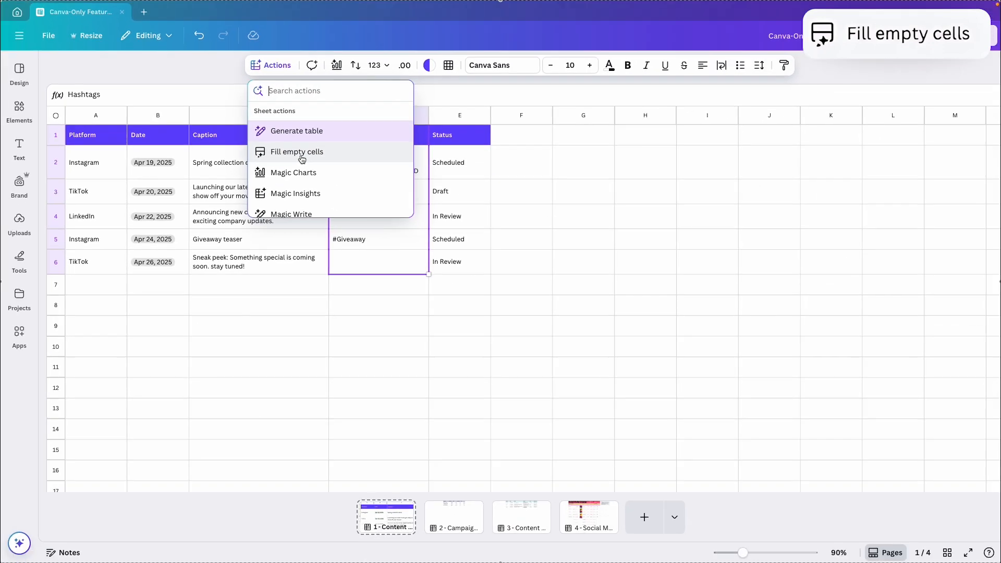
{"action": "left_click", "coordinate": [302, 152]}
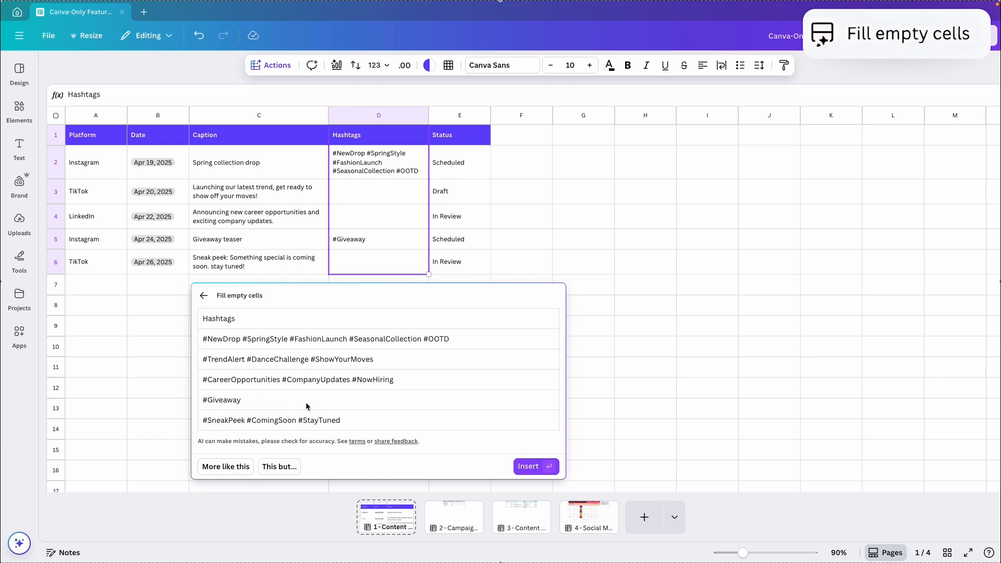
{"action": "left_click", "coordinate": [528, 467]}
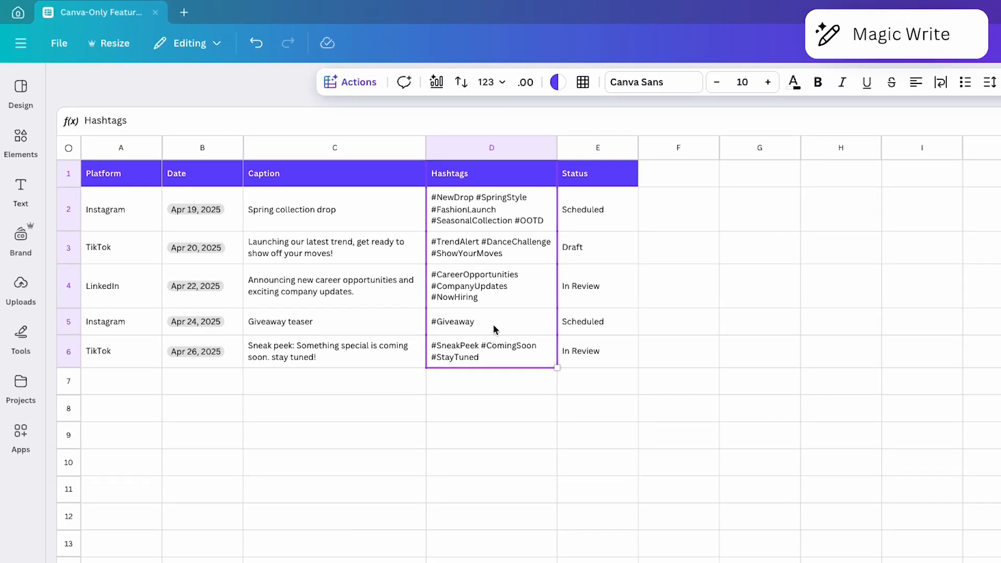
Use Magic Write on the #Giveaway cell D5 with the prompt "more related hashtags" and insert the generated text.
{"action": "left_click", "coordinate": [383, 252]}
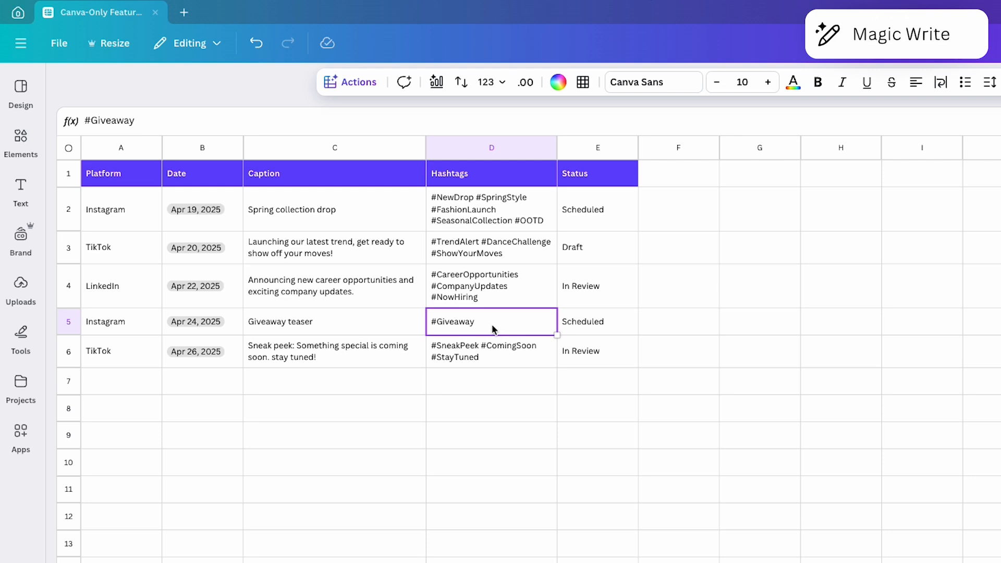
{"action": "left_click", "coordinate": [363, 88]}
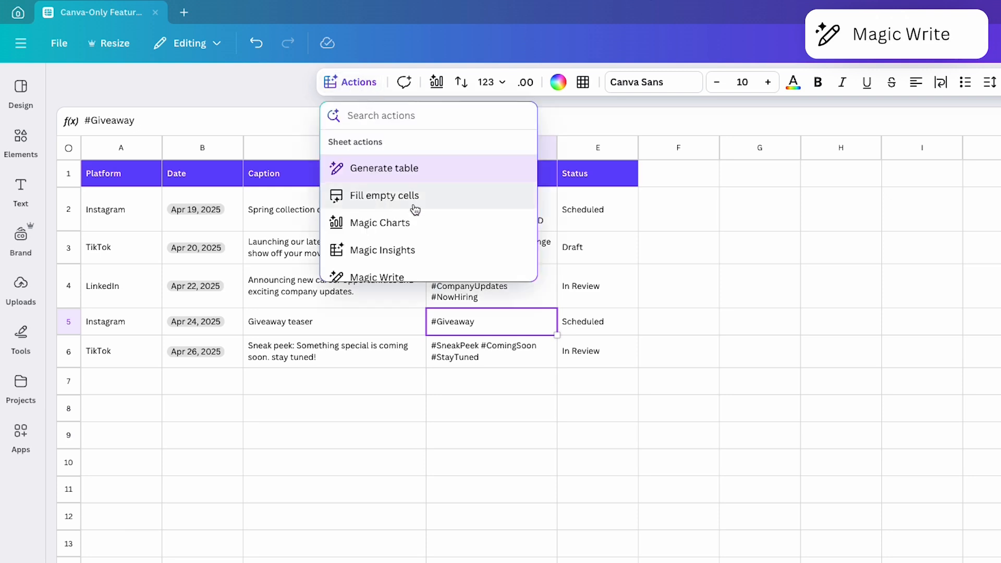
{"action": "scroll", "coordinate": [412, 207], "scroll_direction": "down", "scroll_amount": 1}
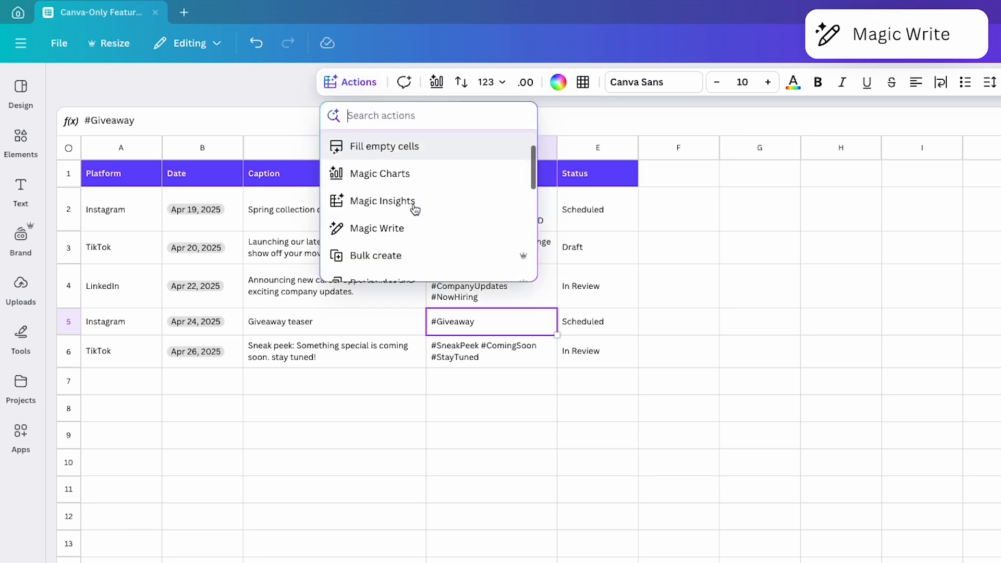
{"action": "left_click", "coordinate": [407, 233]}
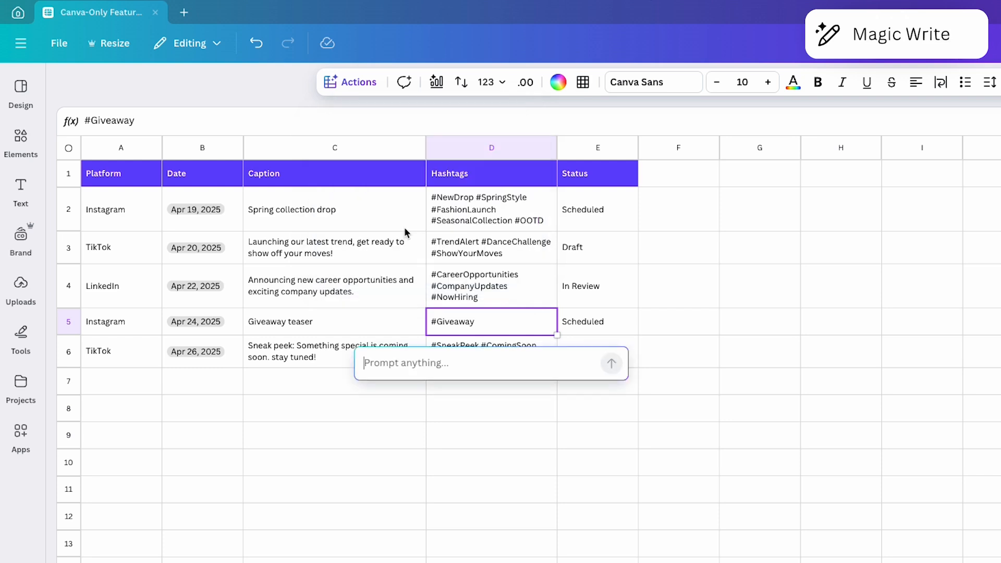
{"action": "type", "text": "more related hashtags"}
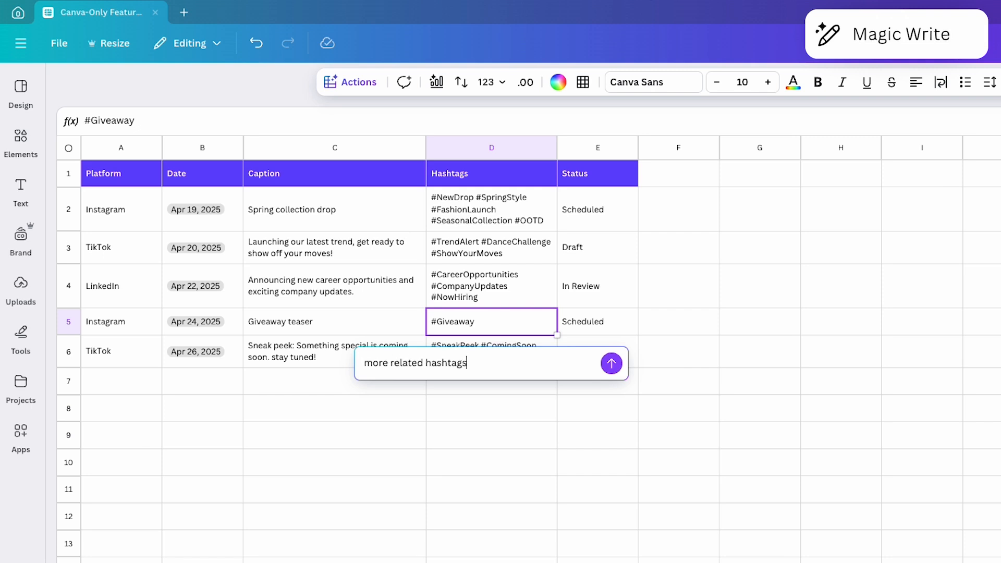
{"action": "key", "text": "Return"}
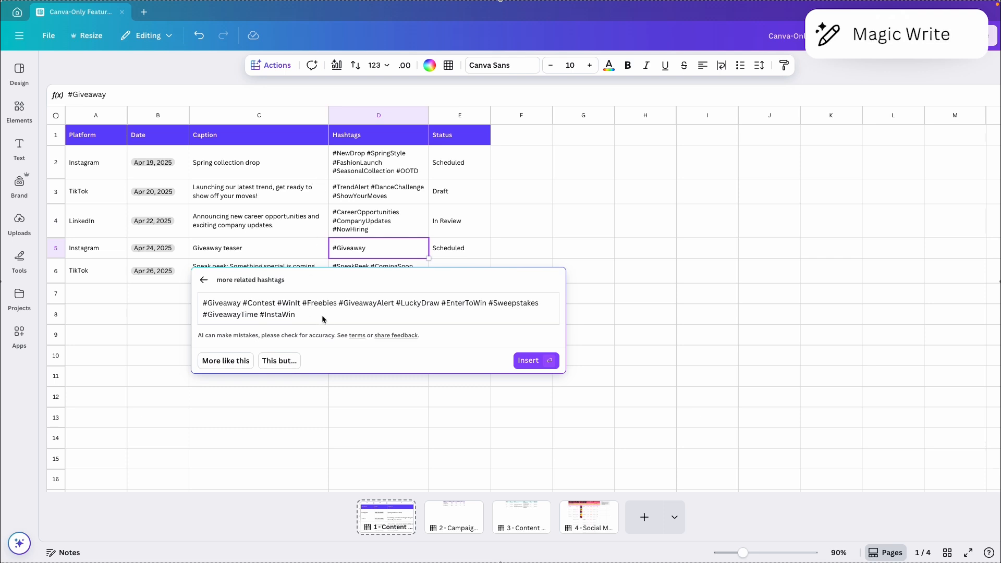
{"action": "left_click", "coordinate": [526, 362]}
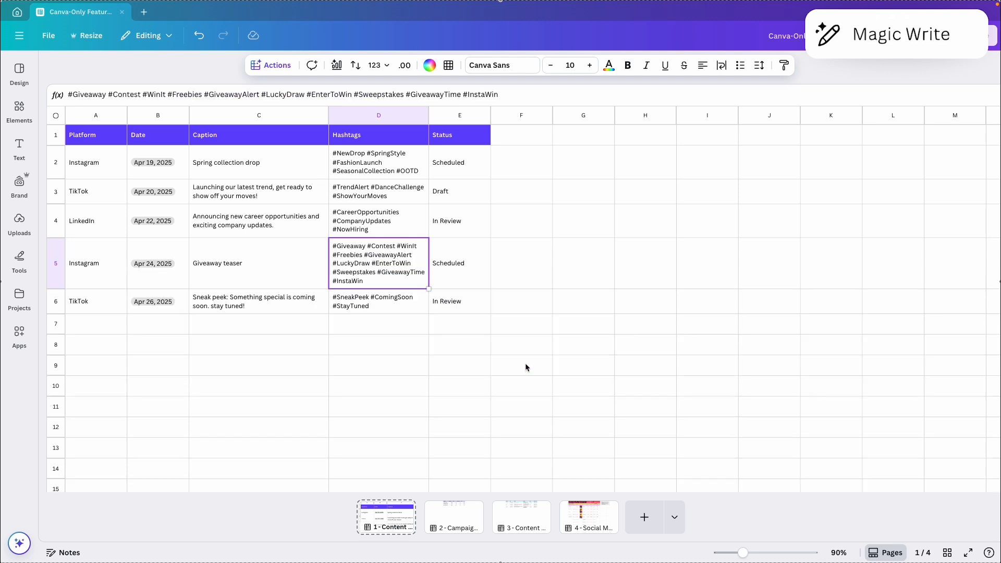
Create a bar chart from the campaign table A1:E4 on page 2 with Magic Charts, after browsing the suggested chart types.
{"action": "left_click", "coordinate": [392, 332]}
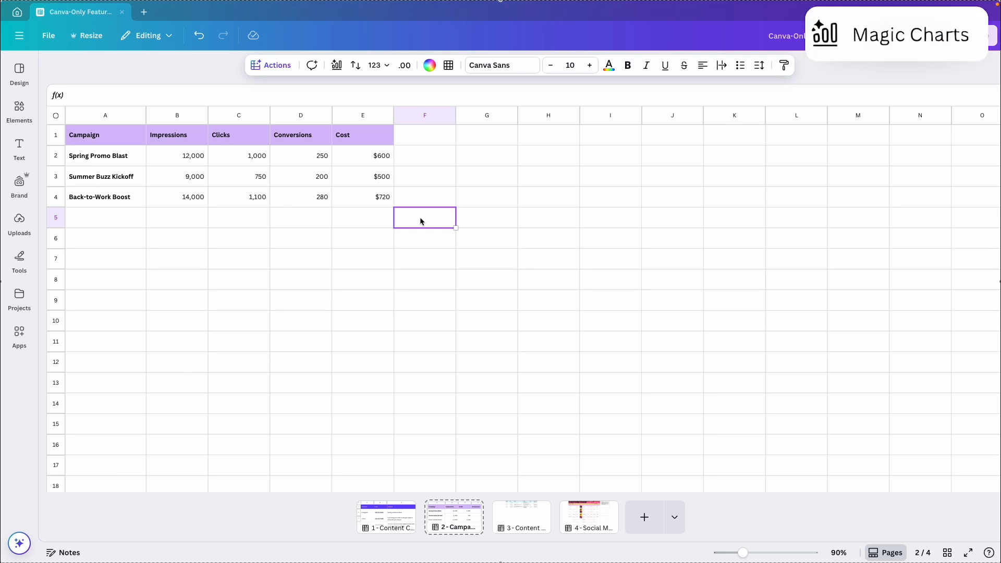
{"action": "left_click_drag", "start_coordinate": [81, 133], "coordinate": [465, 217]}
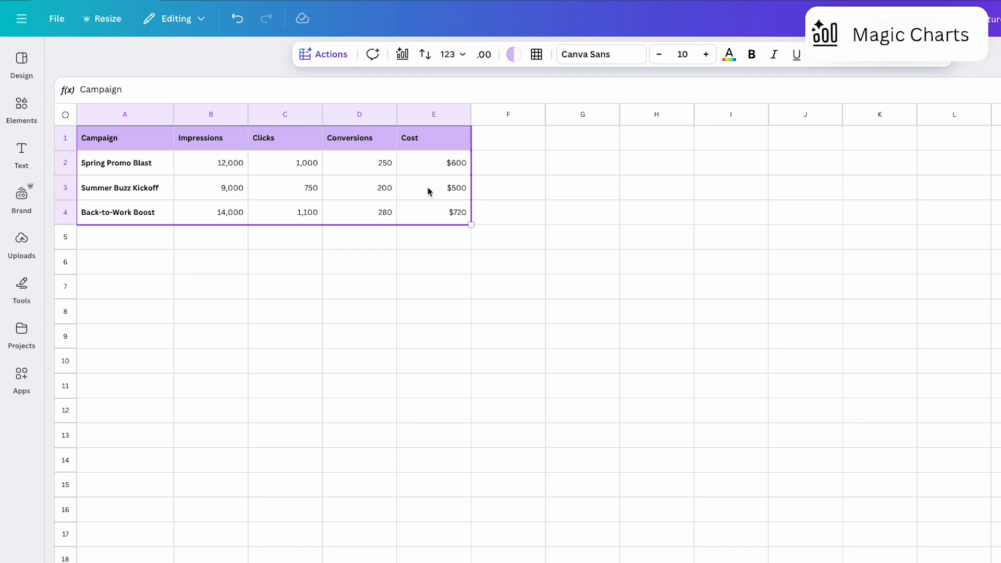
{"action": "left_click", "coordinate": [321, 62]}
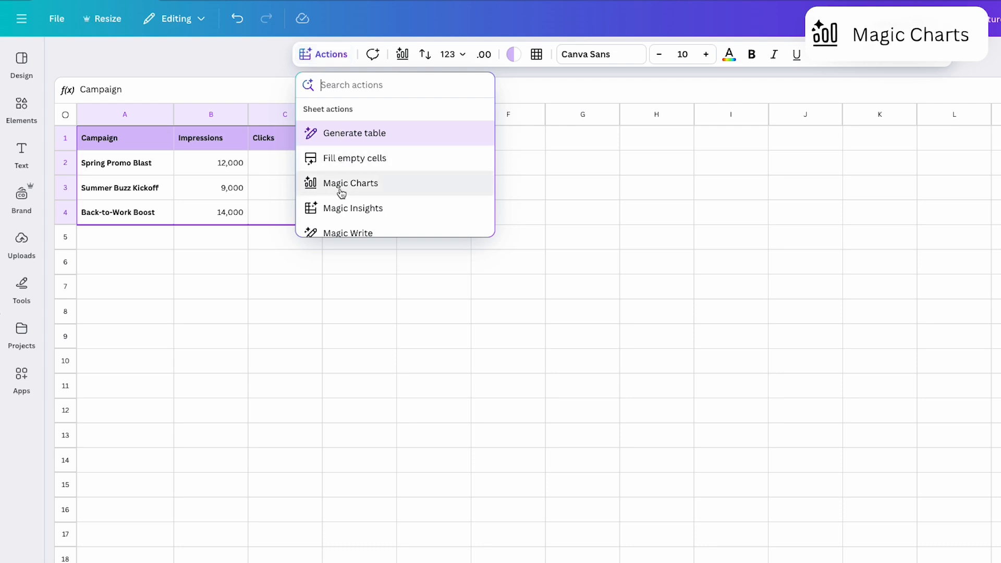
{"action": "left_click", "coordinate": [365, 192]}
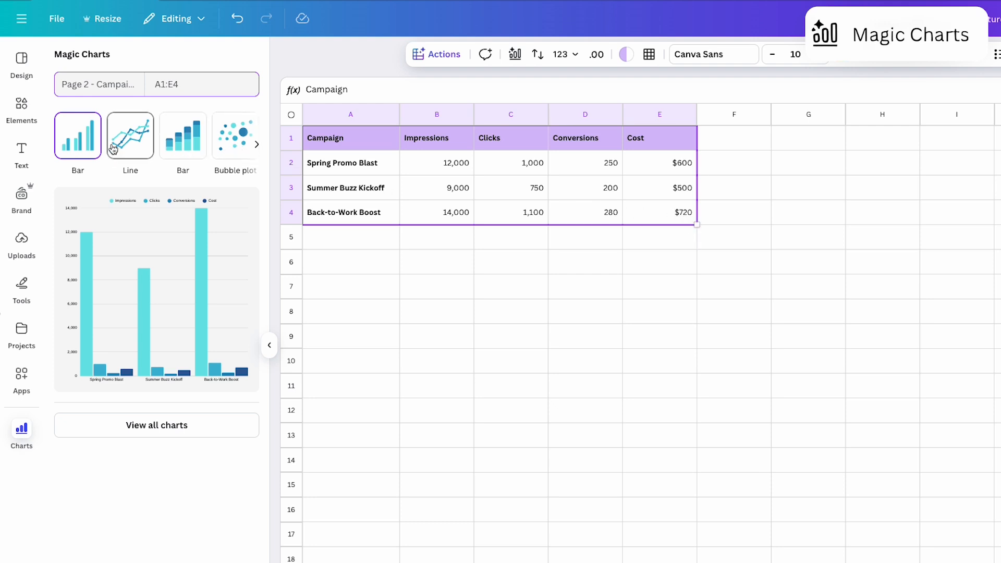
{"action": "left_click", "coordinate": [257, 145]}
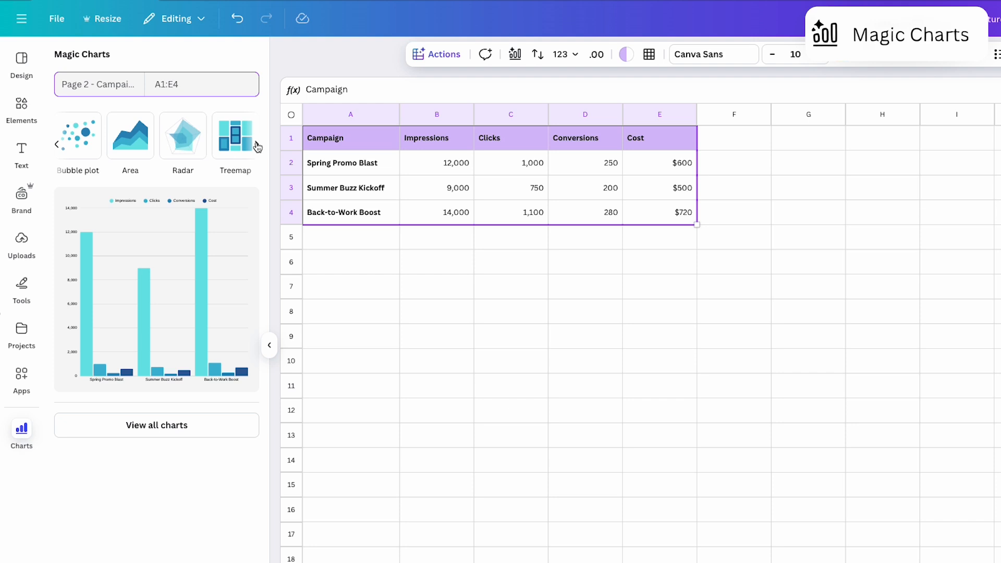
{"action": "left_click", "coordinate": [56, 145]}
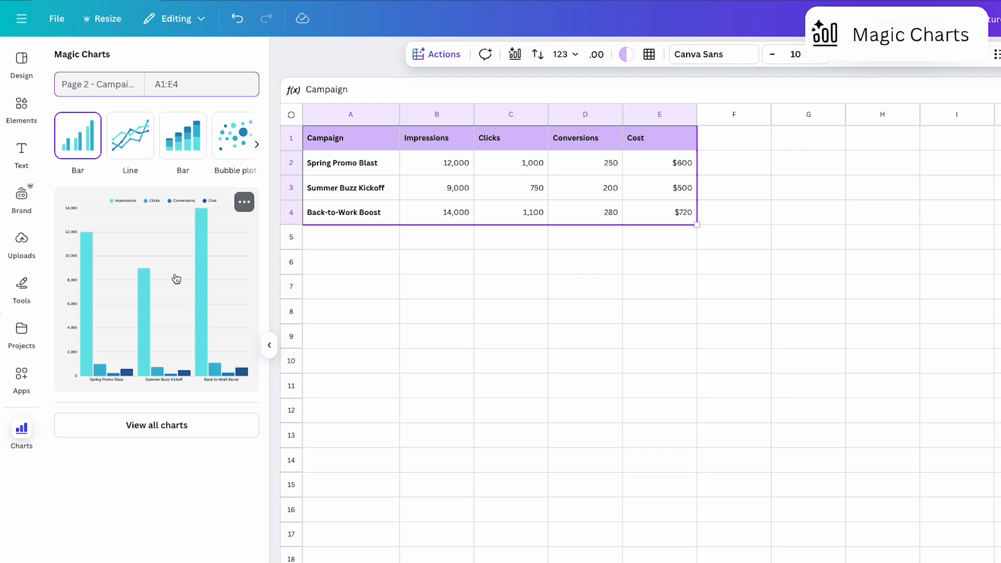
{"action": "left_click", "coordinate": [153, 275]}
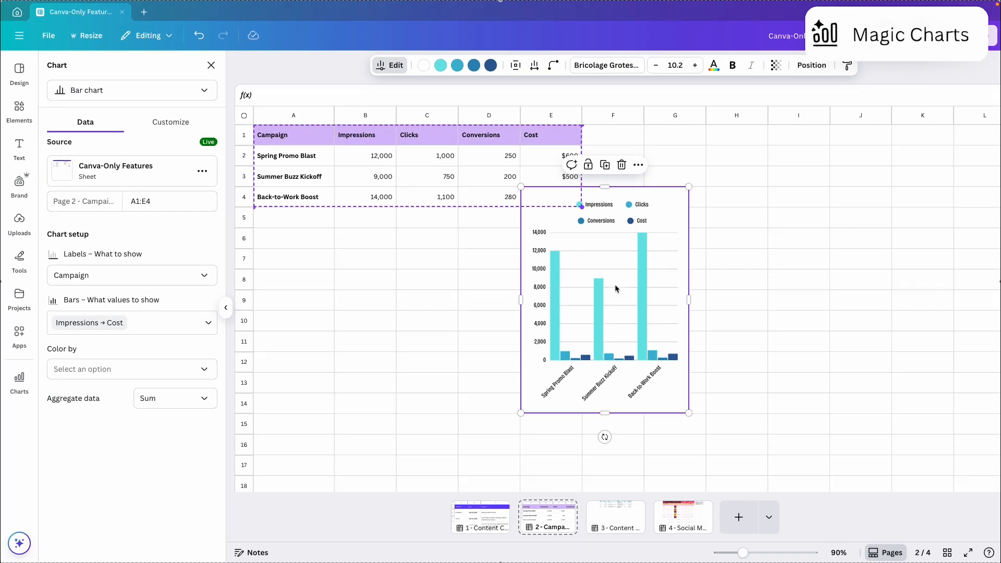
Move the bar chart clear of the campaign table into columns F to H and close its chart settings.
{"action": "left_click_drag", "start_coordinate": [731, 324], "coordinate": [803, 321]}
{"action": "left_click_drag", "start_coordinate": [670, 289], "coordinate": [683, 262]}
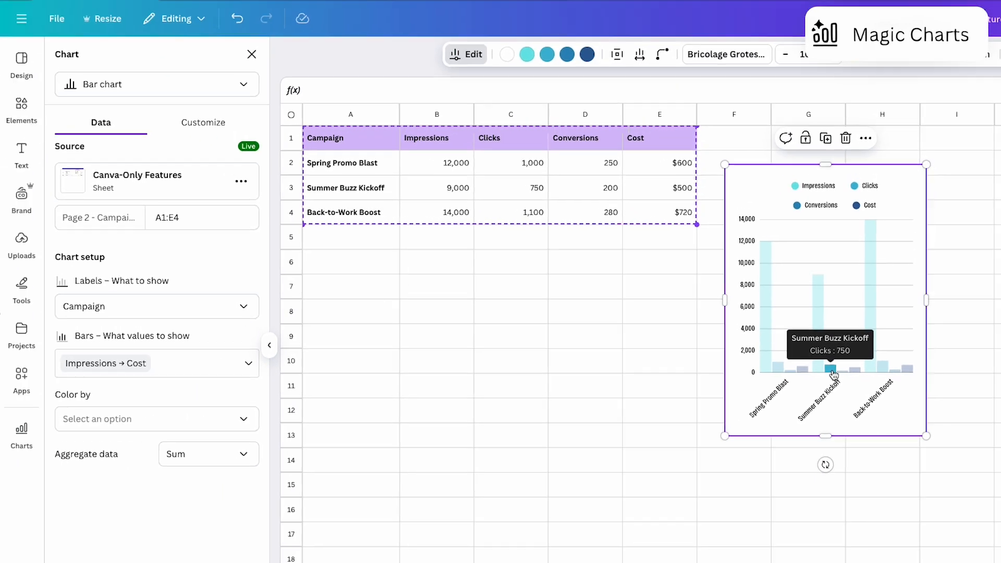
{"action": "left_click", "coordinate": [251, 56]}
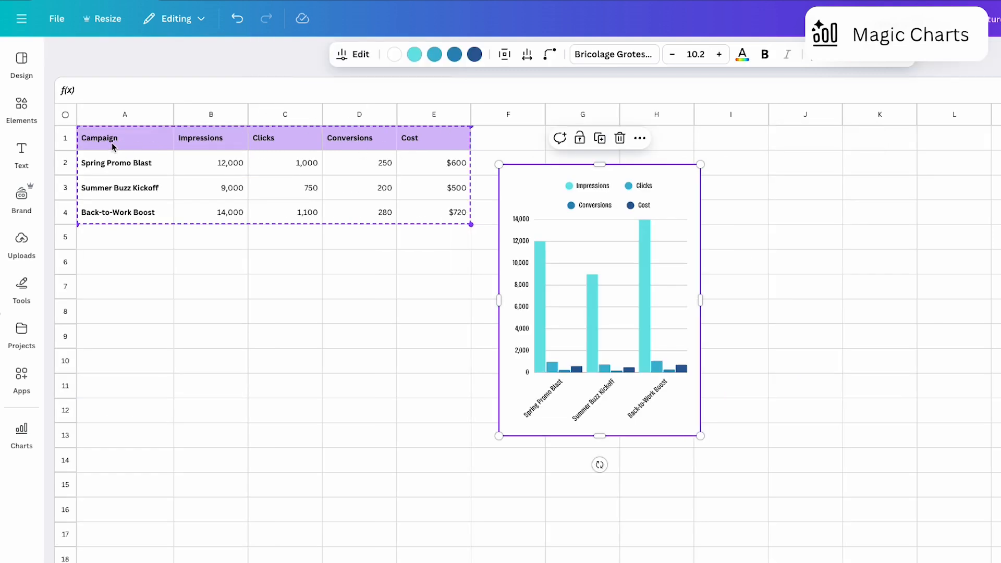
Open Magic Charts for the campaign table A1:E4 and examine the complete library of chart types.
{"action": "left_click_drag", "start_coordinate": [112, 146], "coordinate": [455, 215]}
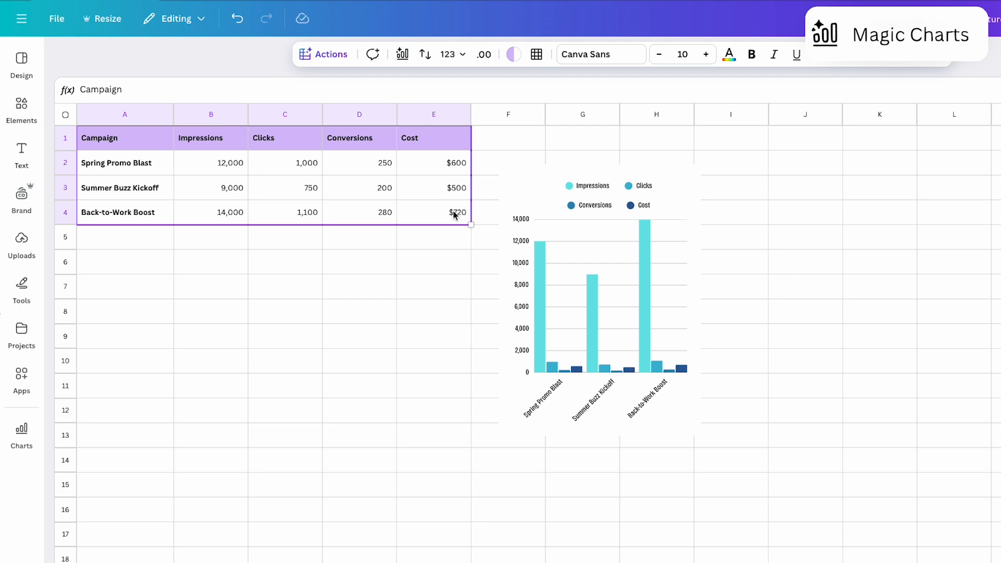
{"action": "left_click", "coordinate": [321, 56]}
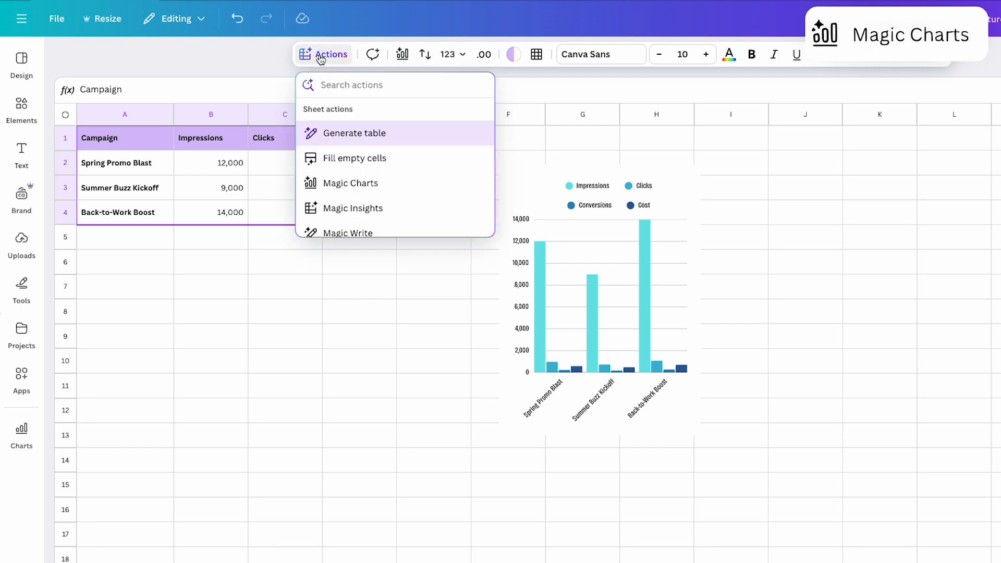
{"action": "left_click", "coordinate": [339, 183]}
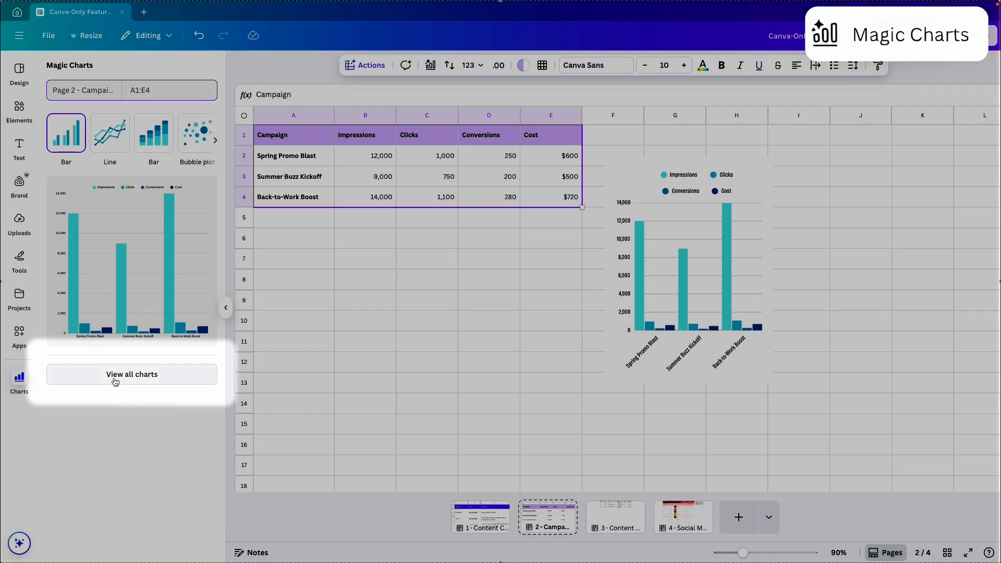
{"action": "left_click", "coordinate": [115, 382]}
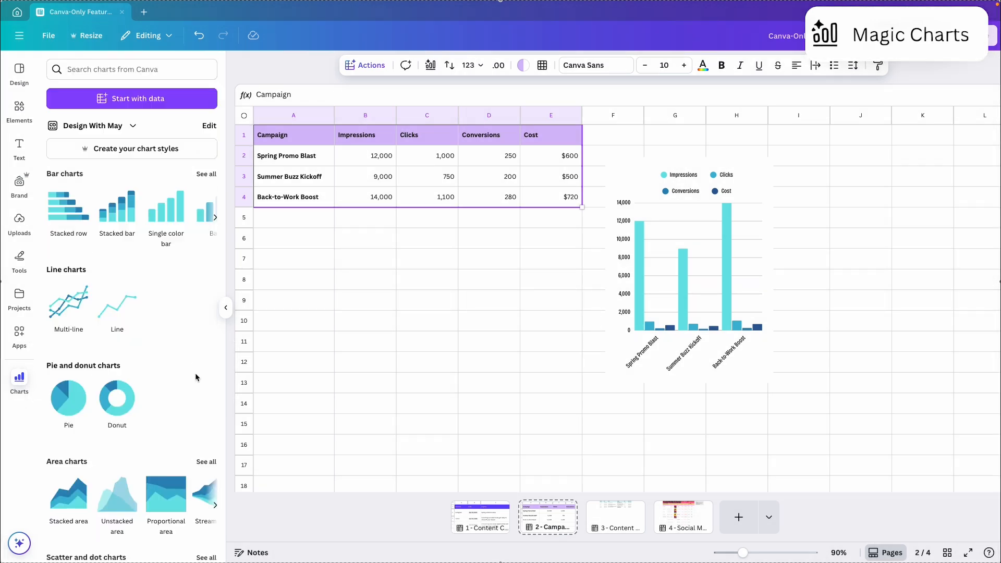
{"action": "scroll", "coordinate": [195, 377], "scroll_direction": "down", "scroll_amount": 10}
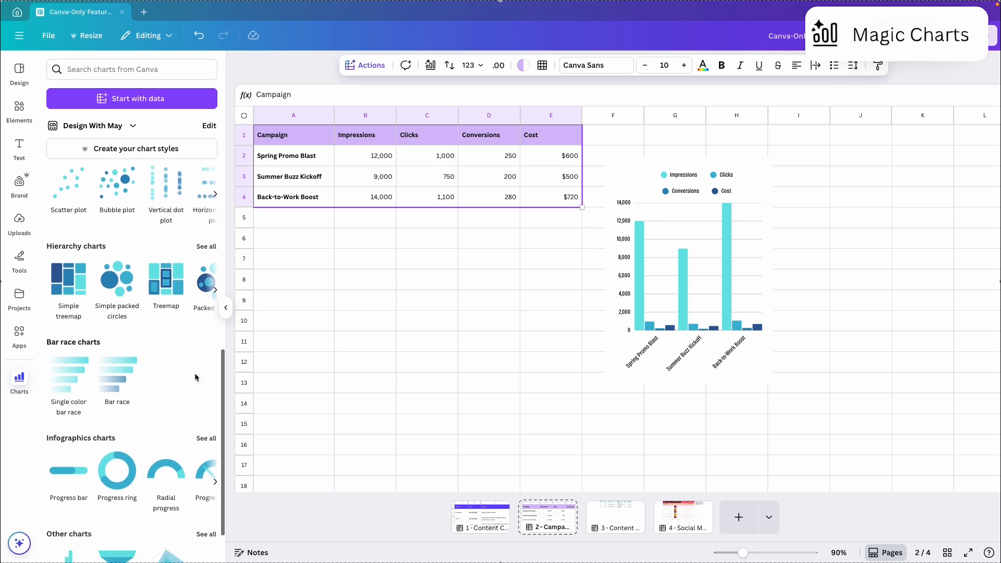
{"action": "scroll", "coordinate": [195, 374], "scroll_direction": "down", "scroll_amount": 2}
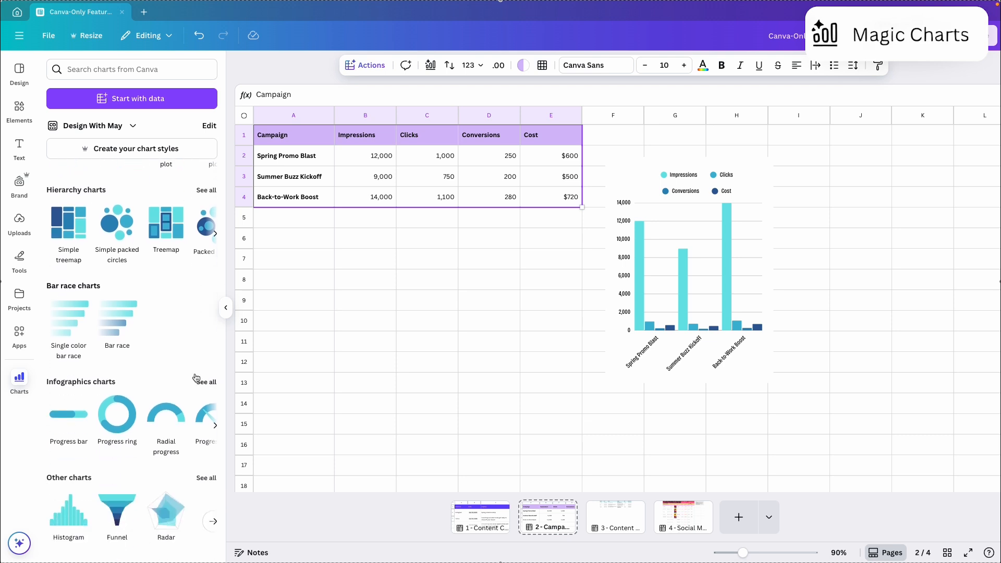
{"action": "scroll", "coordinate": [196, 378], "scroll_direction": "up", "scroll_amount": 10}
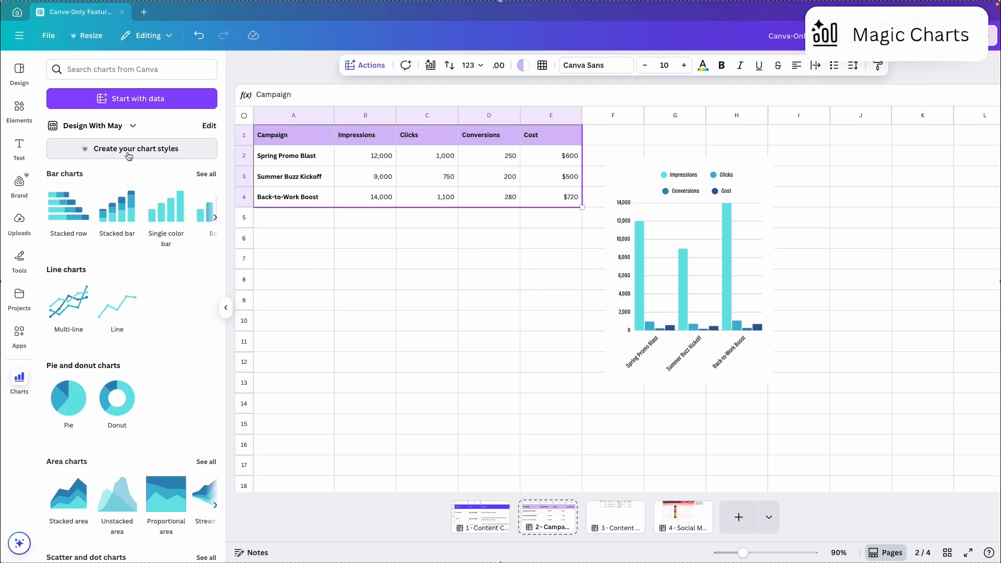
Check where custom chart style colors are created for the brand, and look through the brand kit assets.
{"action": "left_click", "coordinate": [129, 154]}
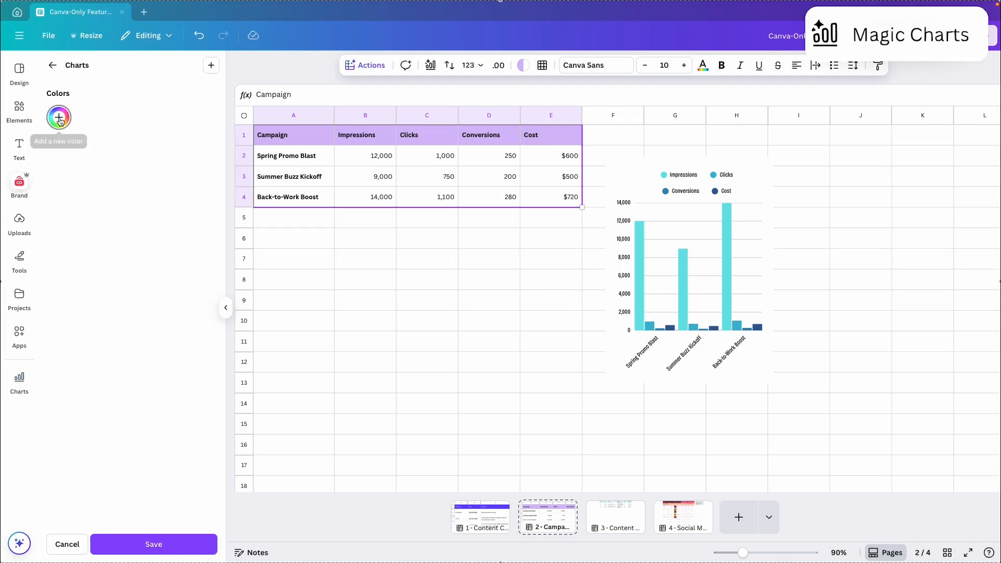
{"action": "left_click", "coordinate": [52, 64]}
{"action": "left_click", "coordinate": [53, 65]}
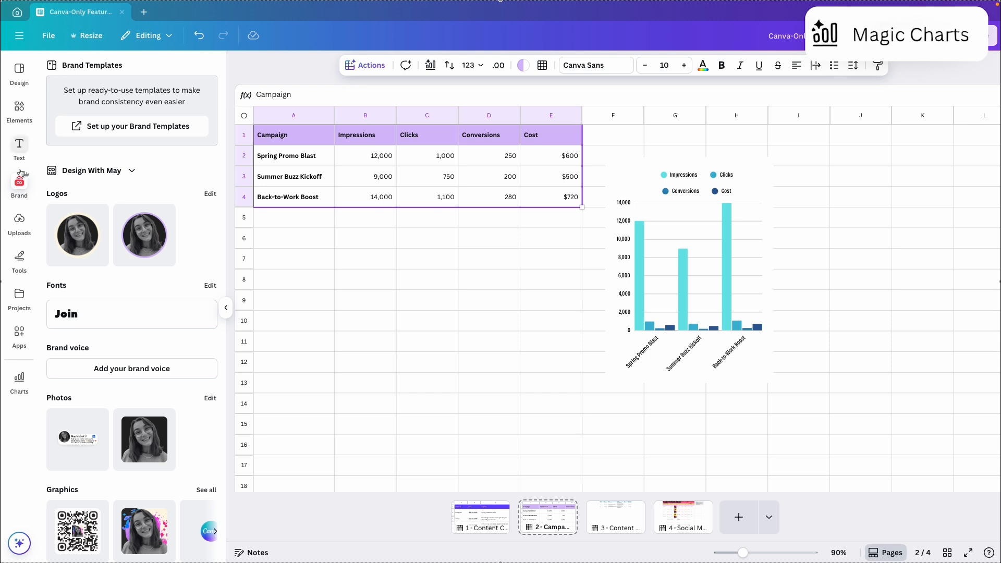
{"action": "scroll", "coordinate": [109, 417], "scroll_direction": "down", "scroll_amount": 3}
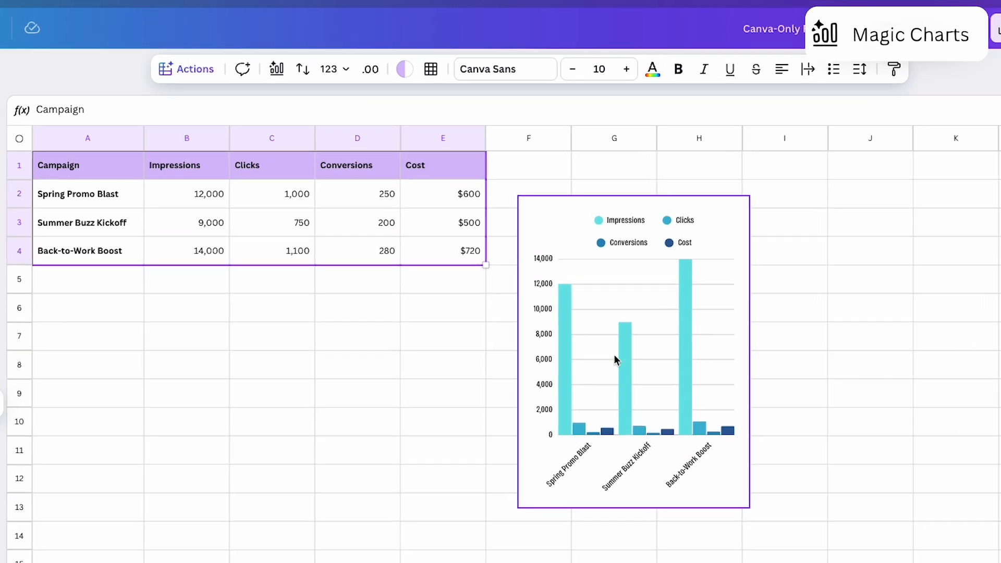
Open the bar chart's data settings and examine its linked source options and the field choices for the labels.
{"action": "left_click", "coordinate": [613, 264]}
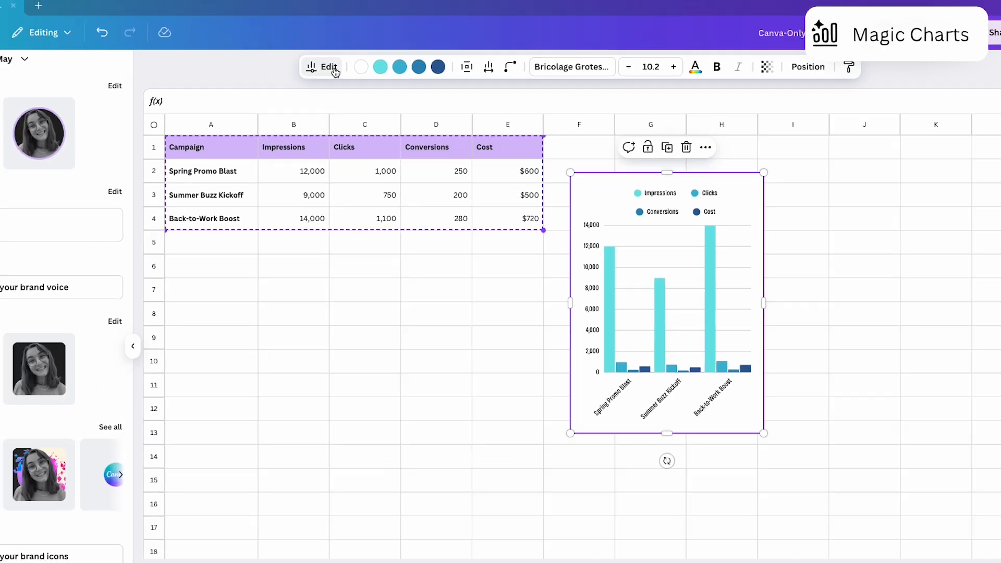
{"action": "left_click", "coordinate": [328, 67]}
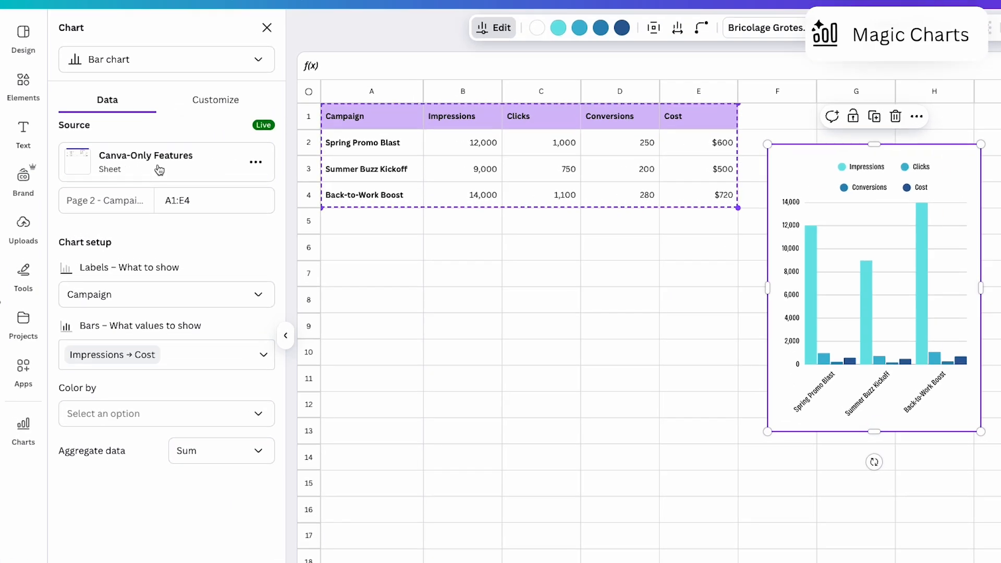
{"action": "left_click", "coordinate": [260, 166]}
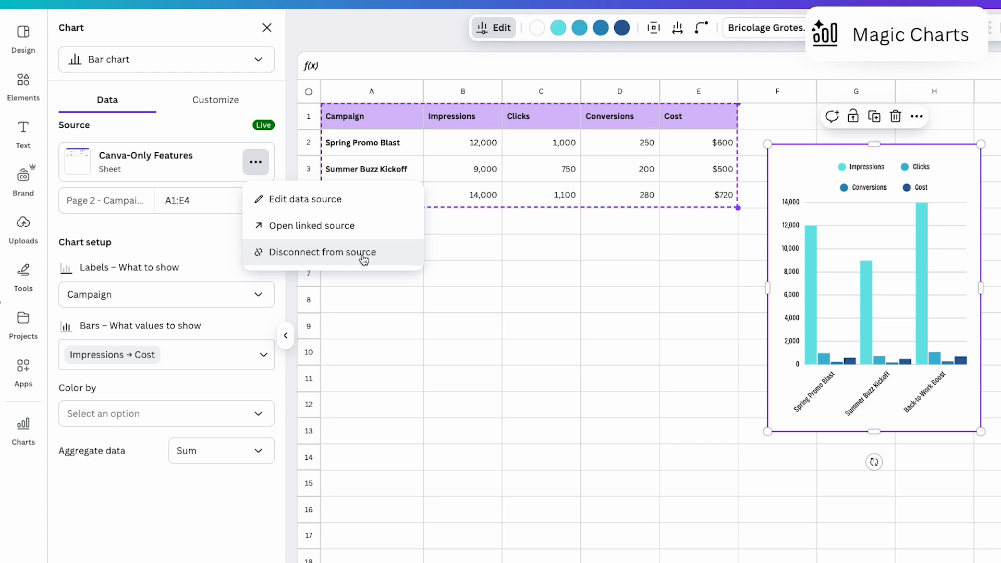
{"action": "left_click", "coordinate": [188, 241]}
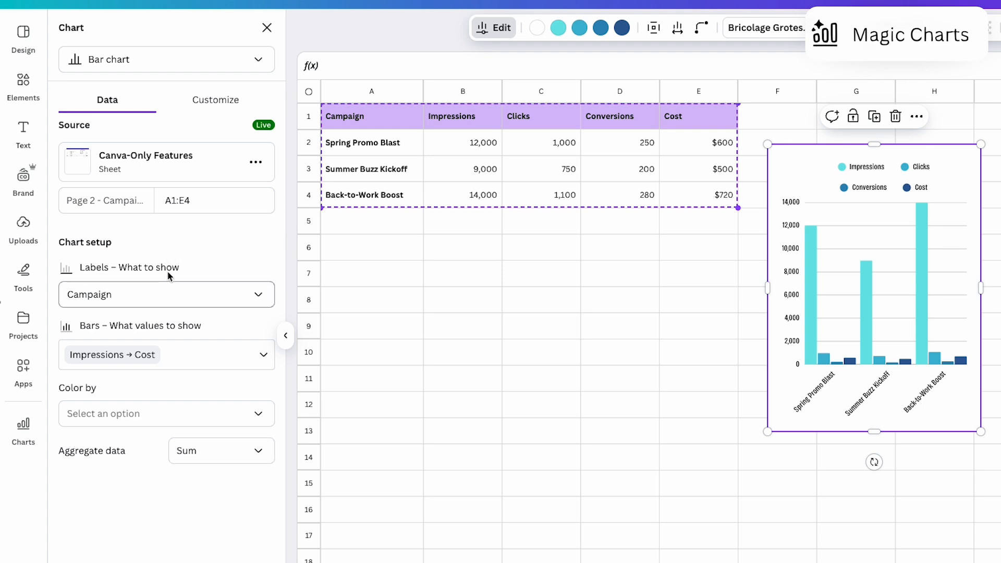
{"action": "left_click", "coordinate": [112, 301]}
{"action": "scroll", "coordinate": [203, 429], "scroll_direction": "down", "scroll_amount": 2}
{"action": "scroll", "coordinate": [203, 429], "scroll_direction": "up", "scroll_amount": 2}
{"action": "left_click", "coordinate": [219, 261]}
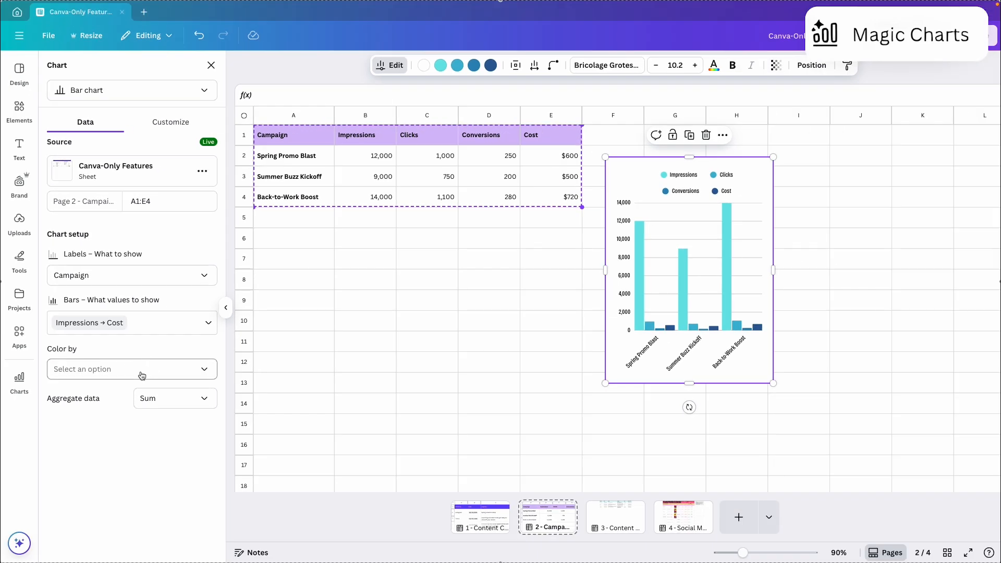
Color the chart's bars by Campaign and review the data aggregation options, keeping Sum.
{"action": "left_click", "coordinate": [141, 375]}
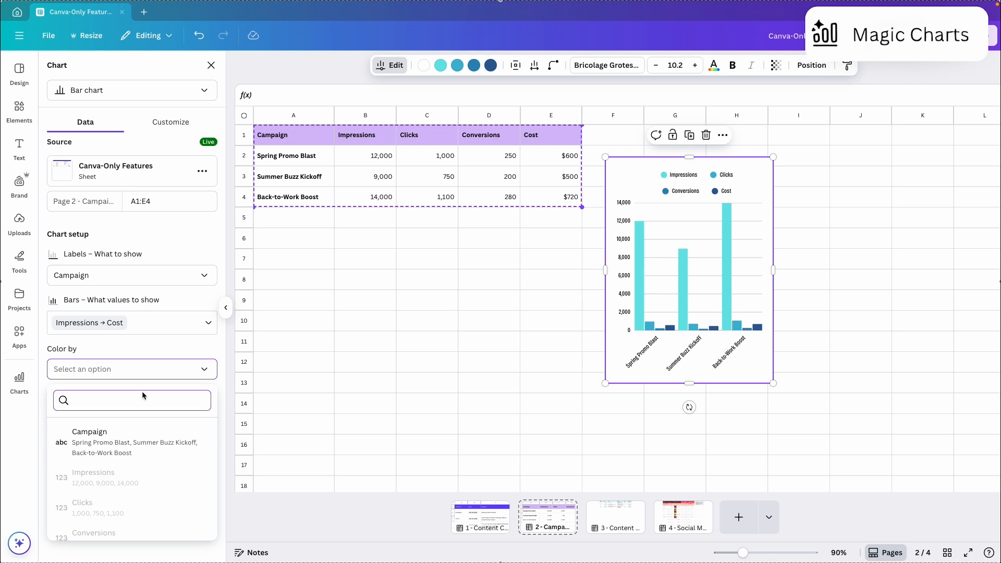
{"action": "left_click", "coordinate": [121, 440]}
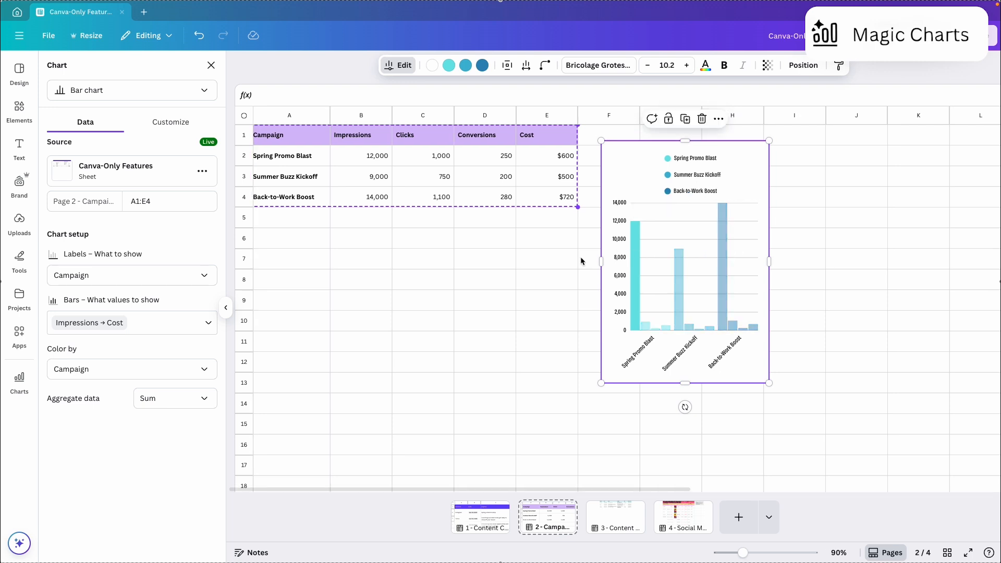
{"action": "left_click", "coordinate": [182, 406]}
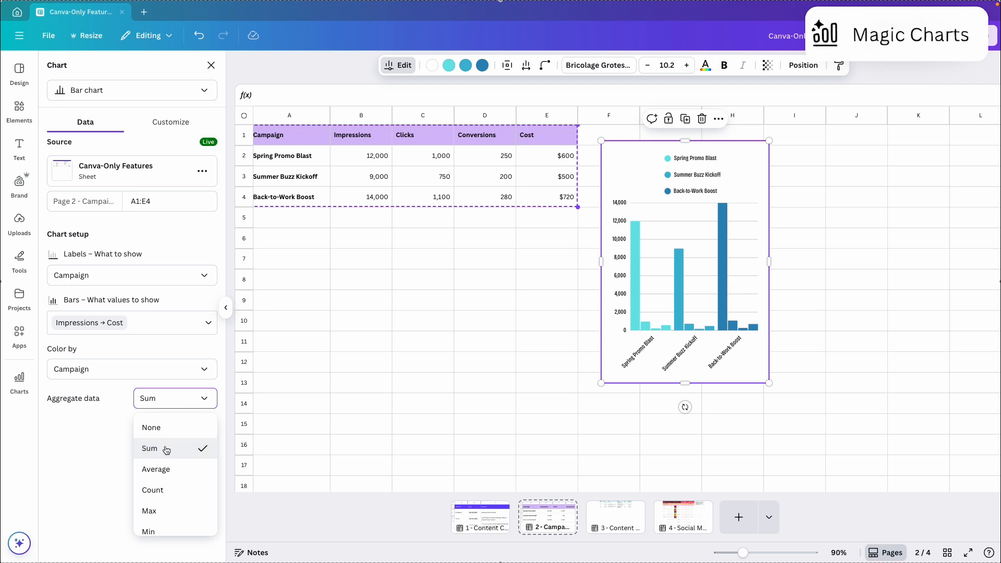
{"action": "scroll", "coordinate": [186, 495], "scroll_direction": "down", "scroll_amount": 1}
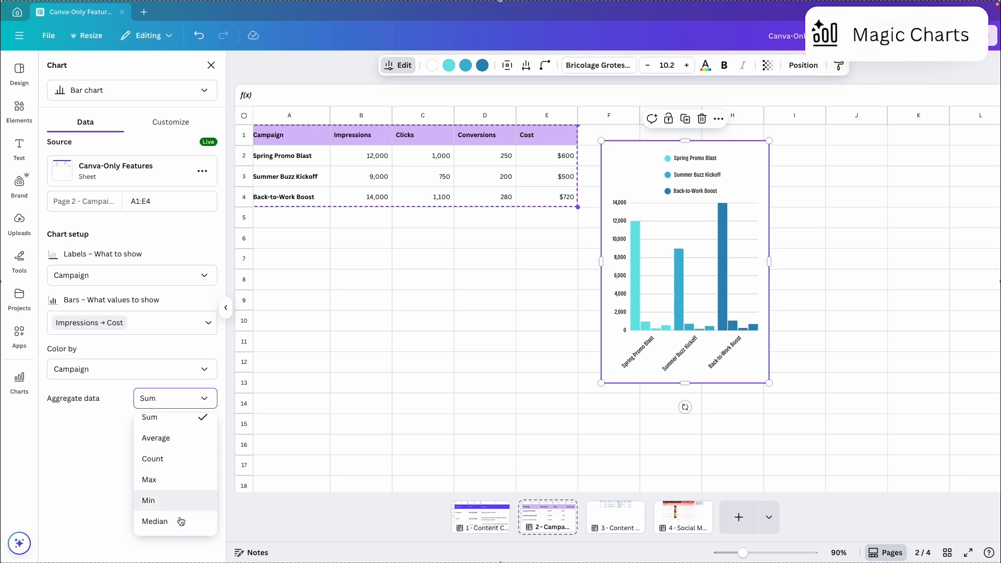
{"action": "left_click", "coordinate": [87, 442]}
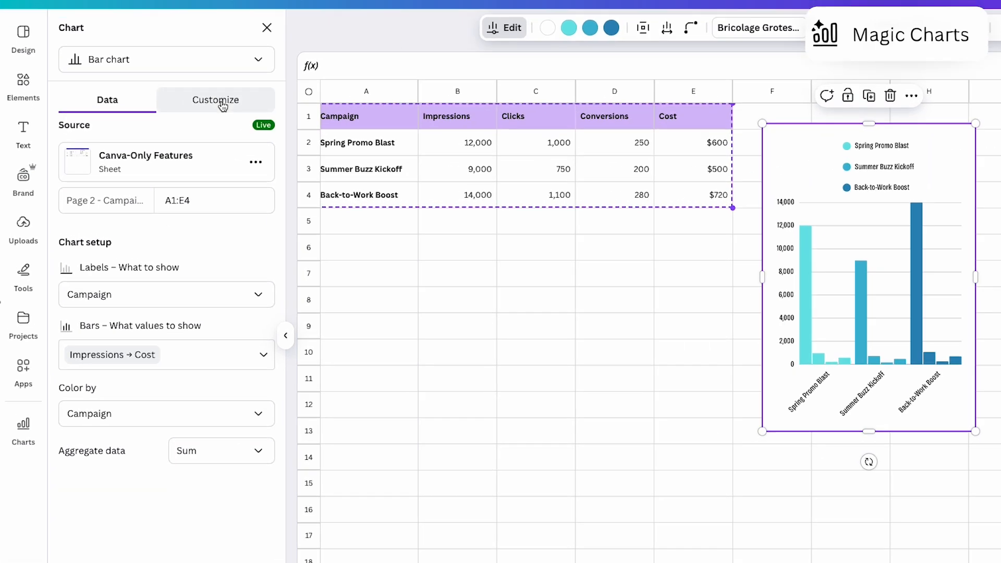
Examine the chart's customization options, switching the legend off and on again and checking the X axis and grid line settings.
{"action": "left_click", "coordinate": [175, 123]}
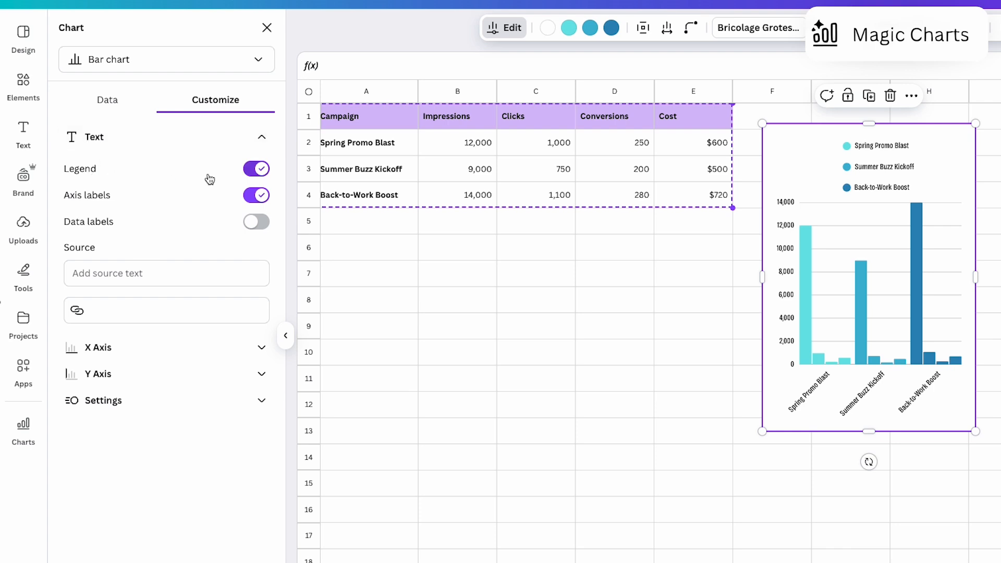
{"action": "left_click", "coordinate": [259, 170]}
{"action": "left_click", "coordinate": [259, 175]}
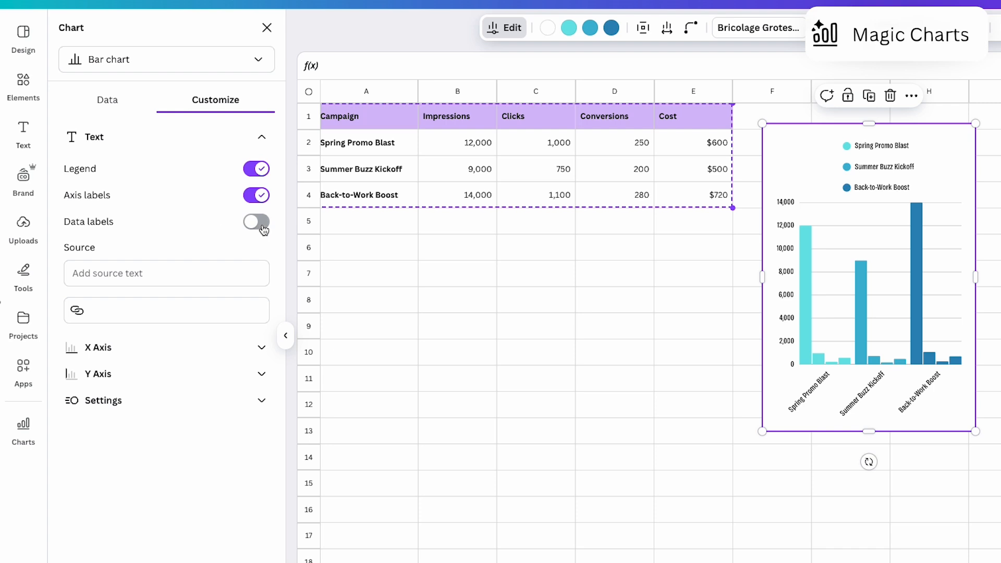
{"action": "left_click", "coordinate": [261, 348]}
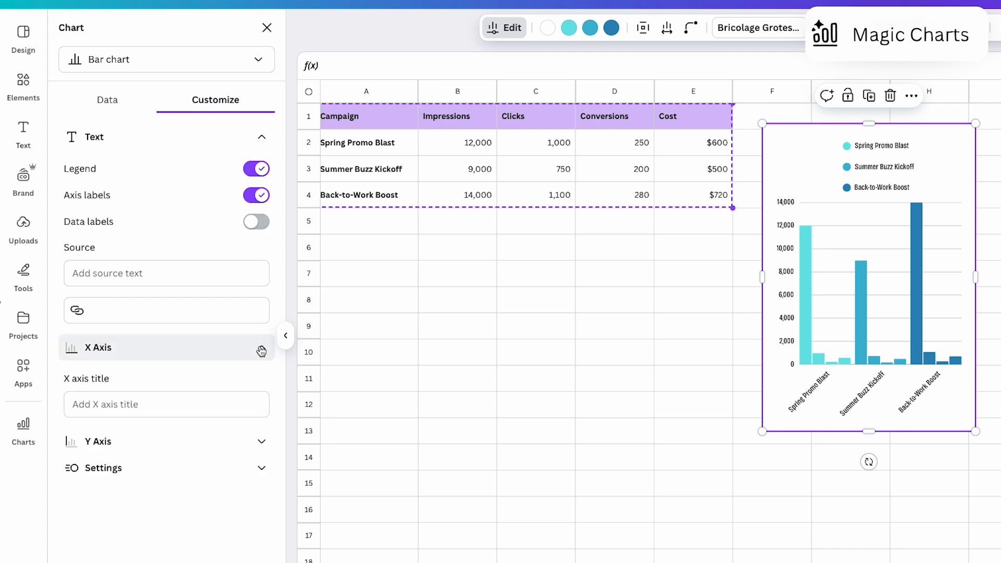
{"action": "left_click", "coordinate": [260, 349]}
{"action": "left_click", "coordinate": [261, 401]}
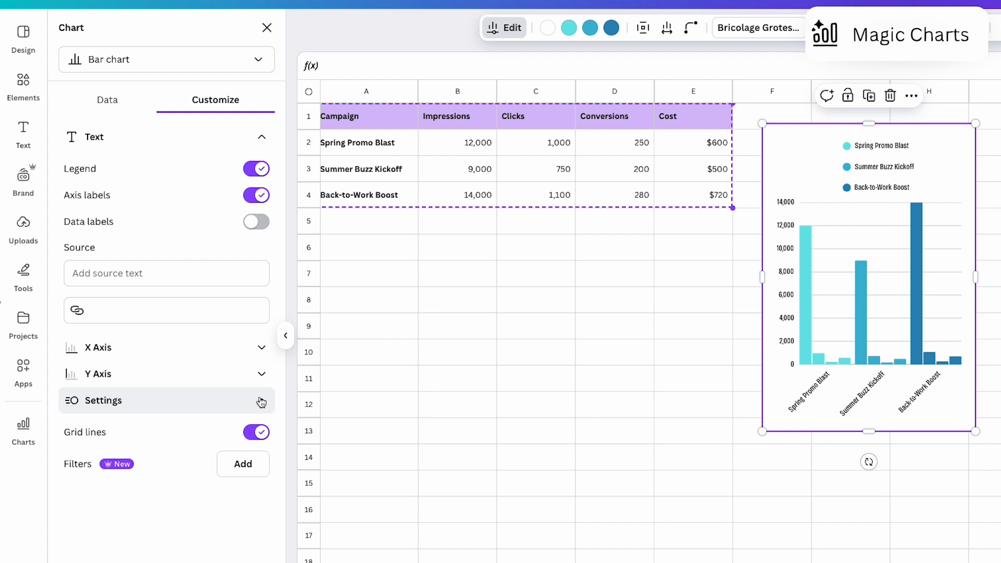
{"action": "left_click", "coordinate": [261, 402]}
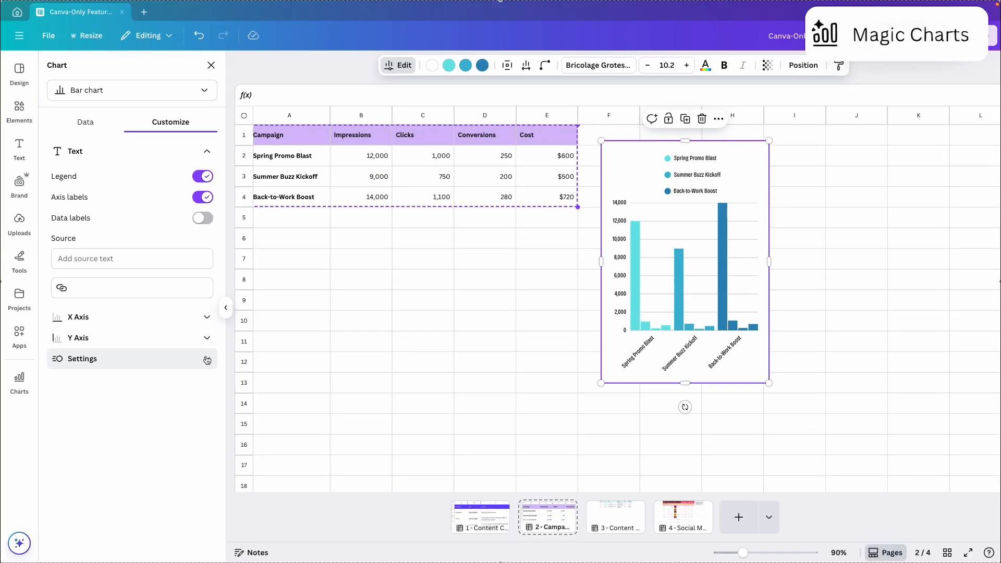
Add a new page 5, paste the campaign bar chart there, and place it over columns B to D.
{"action": "left_click_drag", "start_coordinate": [677, 244], "coordinate": [695, 258]}
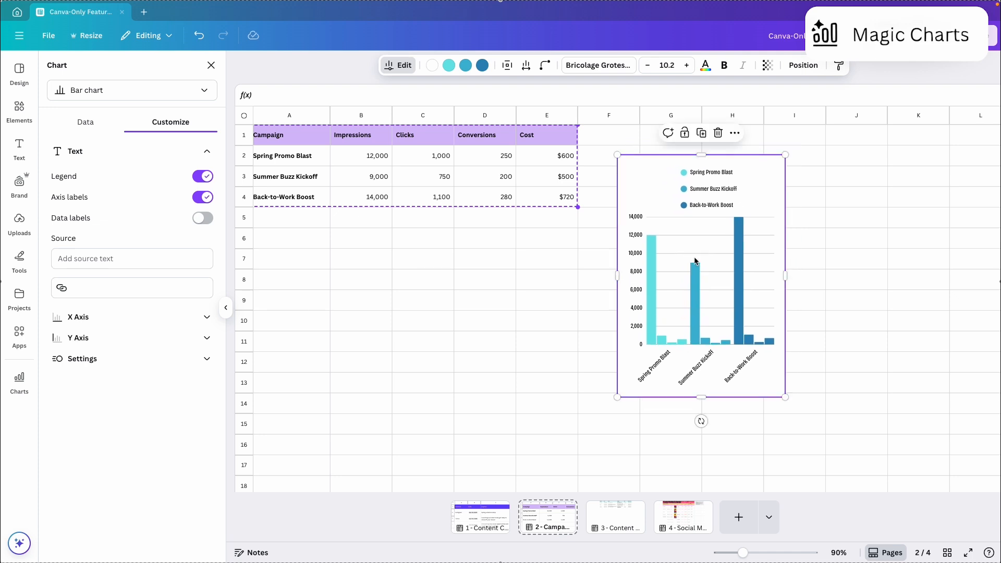
{"action": "left_click", "coordinate": [739, 517]}
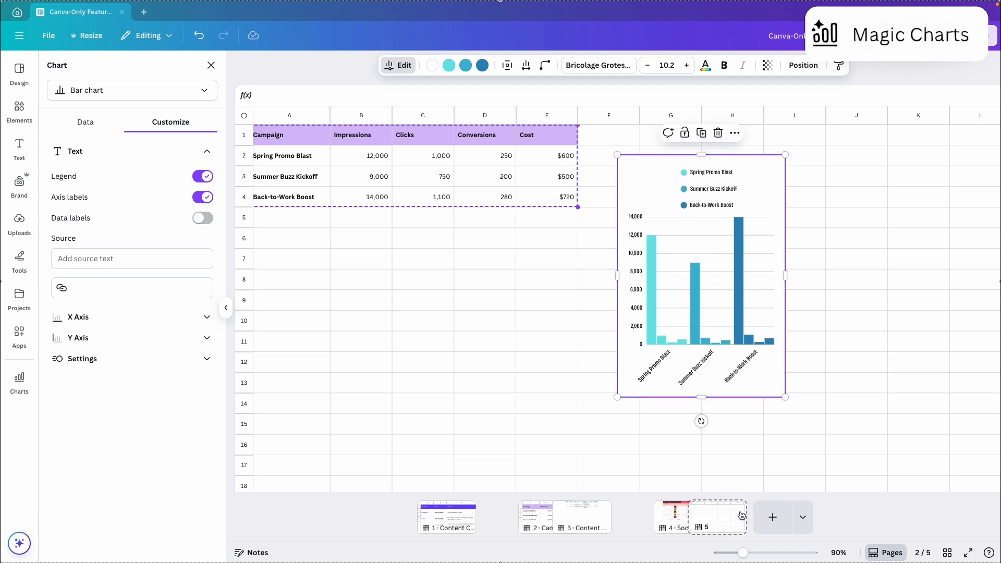
{"action": "left_click", "coordinate": [625, 303]}
{"action": "key", "text": "ctrl+v"}
{"action": "left_click_drag", "start_coordinate": [630, 284], "coordinate": [374, 258]}
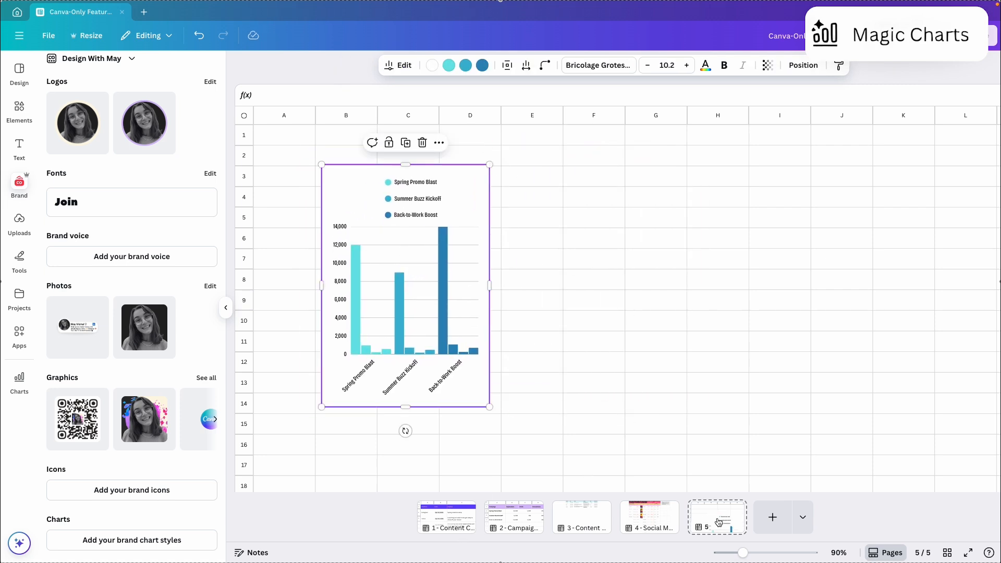
Increase the padding and bar spacing of the chart on page 5 and set its bar roundness to 30.
{"action": "mouse_move", "coordinate": [401, 329]}
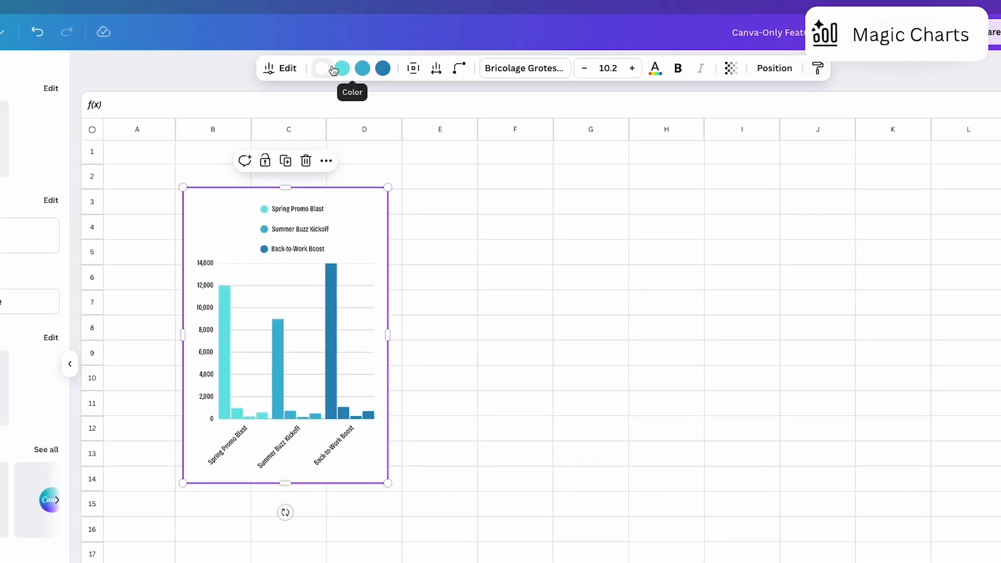
{"action": "left_click", "coordinate": [414, 68]}
{"action": "left_click_drag", "start_coordinate": [375, 120], "coordinate": [425, 121]}
{"action": "left_click", "coordinate": [436, 68]}
{"action": "left_click", "coordinate": [460, 69]}
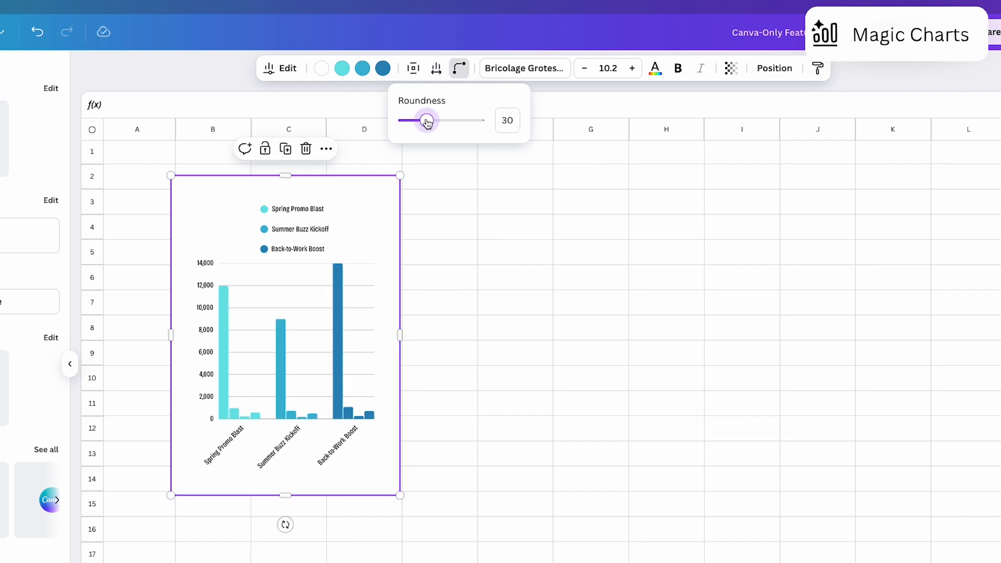
{"action": "left_click", "coordinate": [459, 70]}
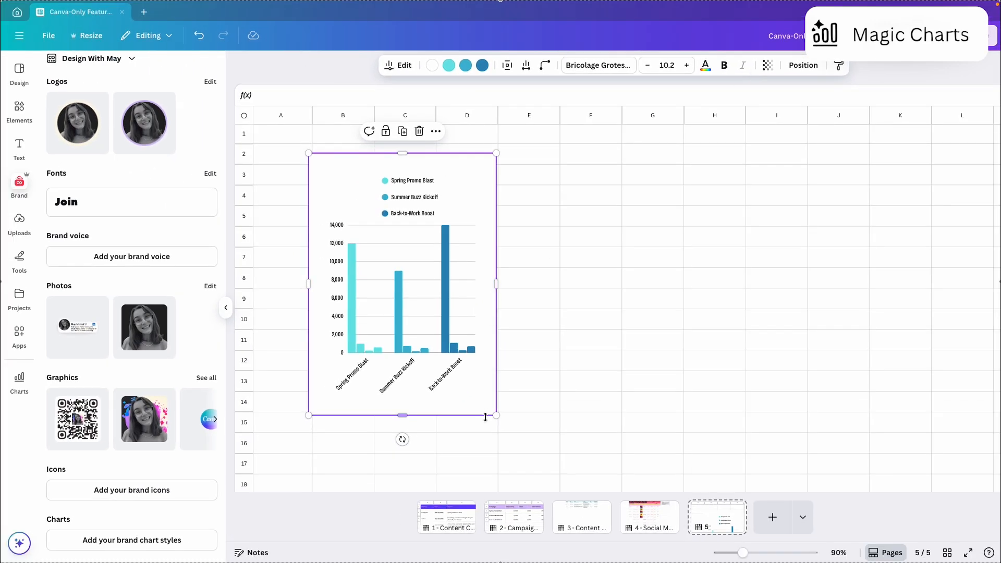
Shrink the chart on page 5 slightly, and stretch its width into column F.
{"action": "left_click_drag", "start_coordinate": [497, 416], "coordinate": [473, 416]}
{"action": "left_click_drag", "start_coordinate": [490, 279], "coordinate": [584, 283]}
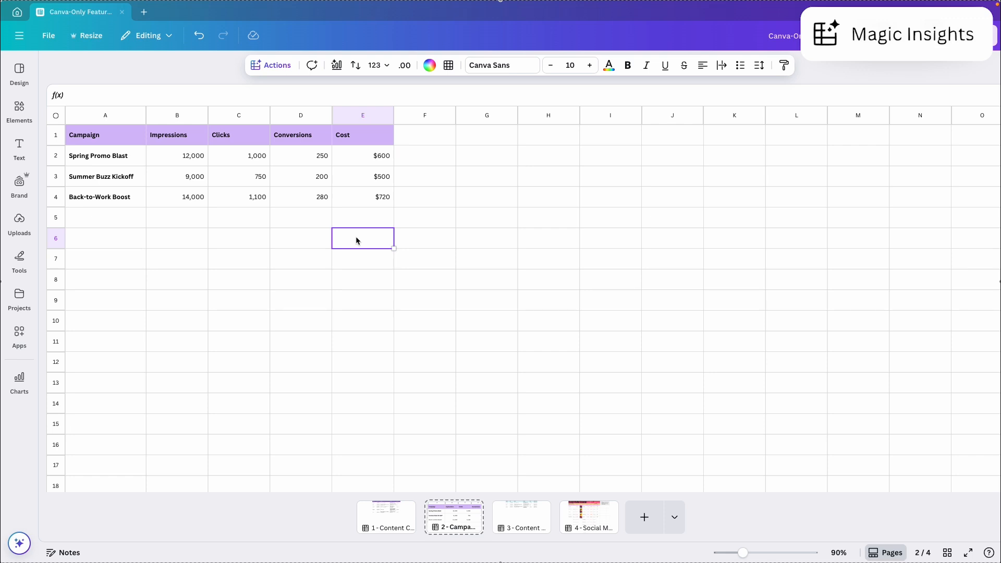
Run Magic Insights on the page 2 campaign table A1:E4 with the question "Which campaign had the lowest cost per conversion?".
{"action": "left_click_drag", "start_coordinate": [88, 136], "coordinate": [420, 207]}
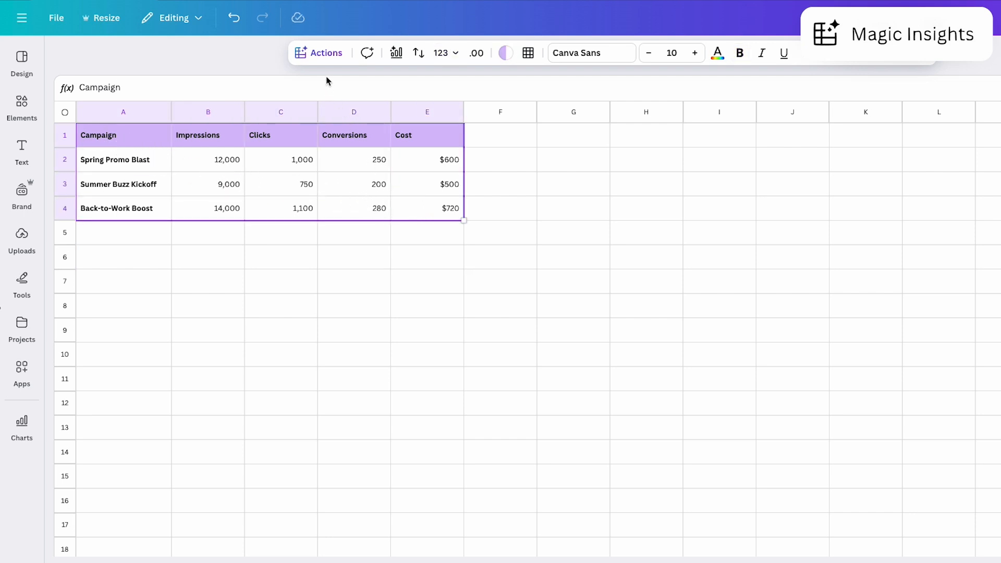
{"action": "left_click", "coordinate": [320, 52]}
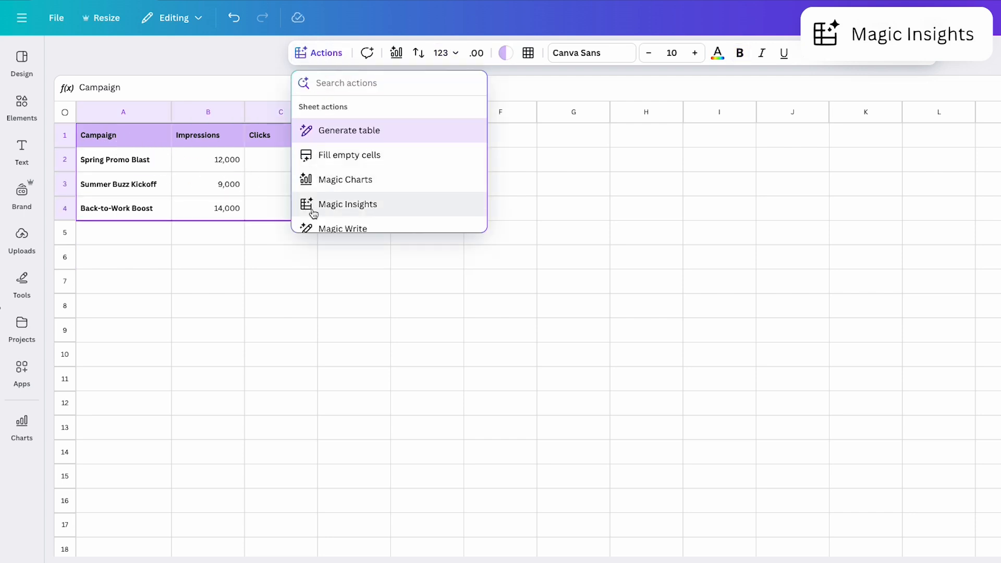
{"action": "left_click", "coordinate": [374, 211]}
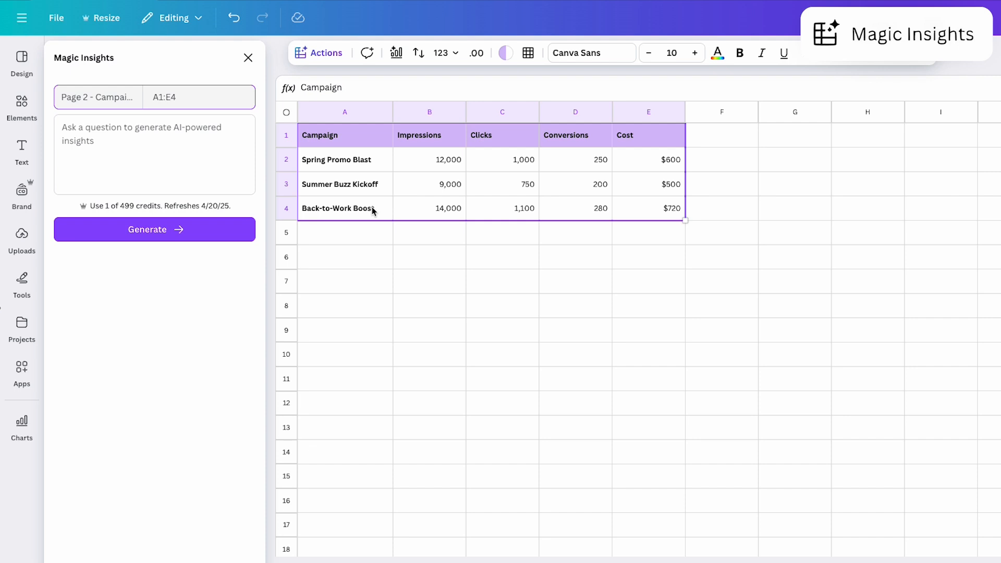
{"action": "left_click", "coordinate": [83, 134]}
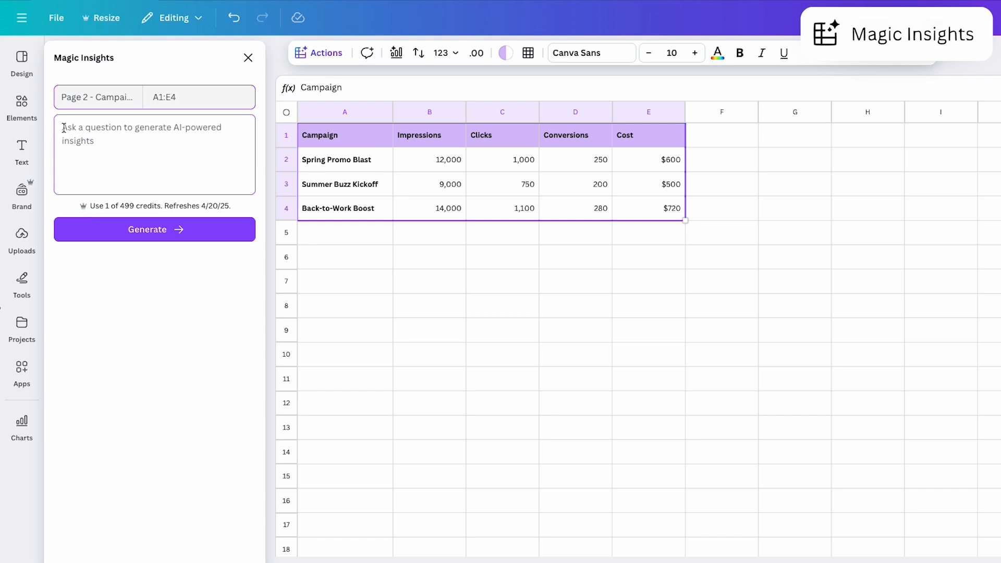
{"action": "type", "text": "Which campaign had the lowest cost per conversion?"}
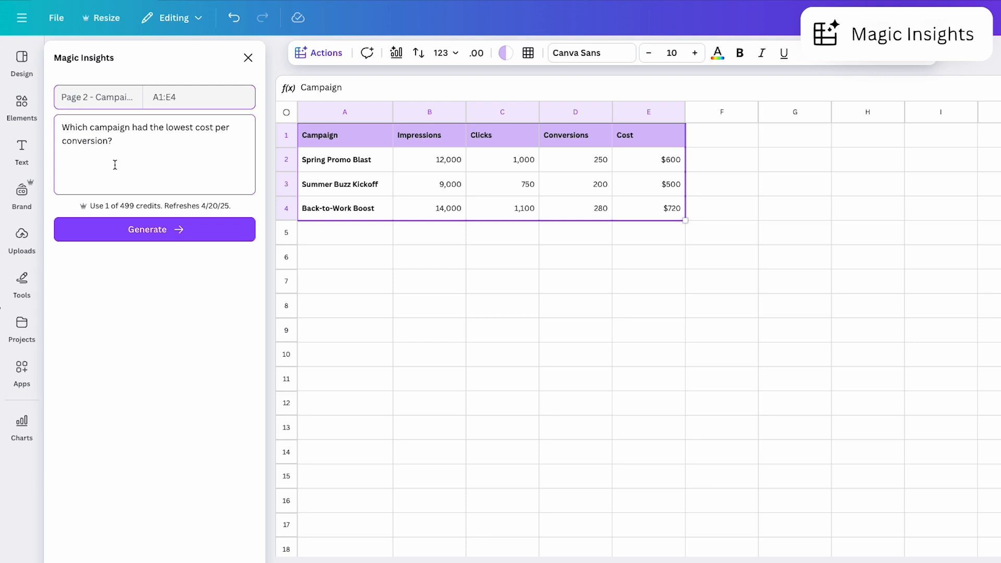
{"action": "left_click", "coordinate": [118, 227]}
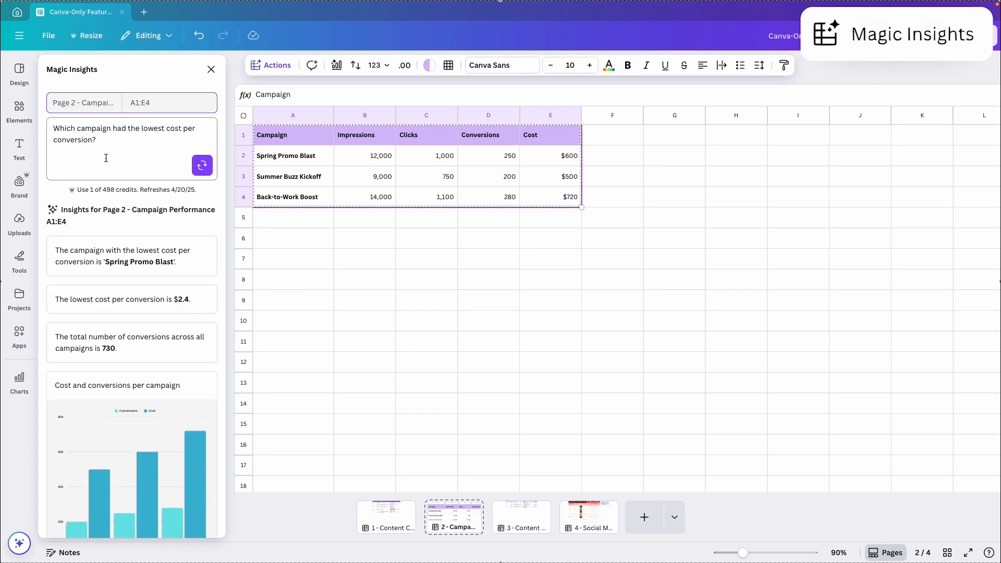
Read through the generated insights and inspect the formulas behind the lowest cost per conversion and the total conversions.
{"action": "scroll", "coordinate": [112, 225], "scroll_direction": "down", "scroll_amount": 2}
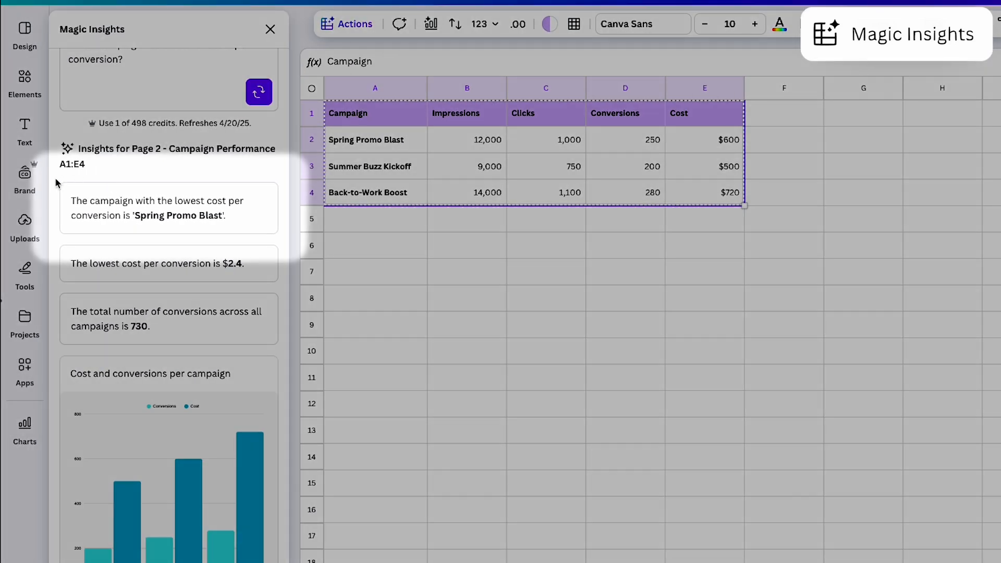
{"action": "mouse_move", "coordinate": [111, 227]}
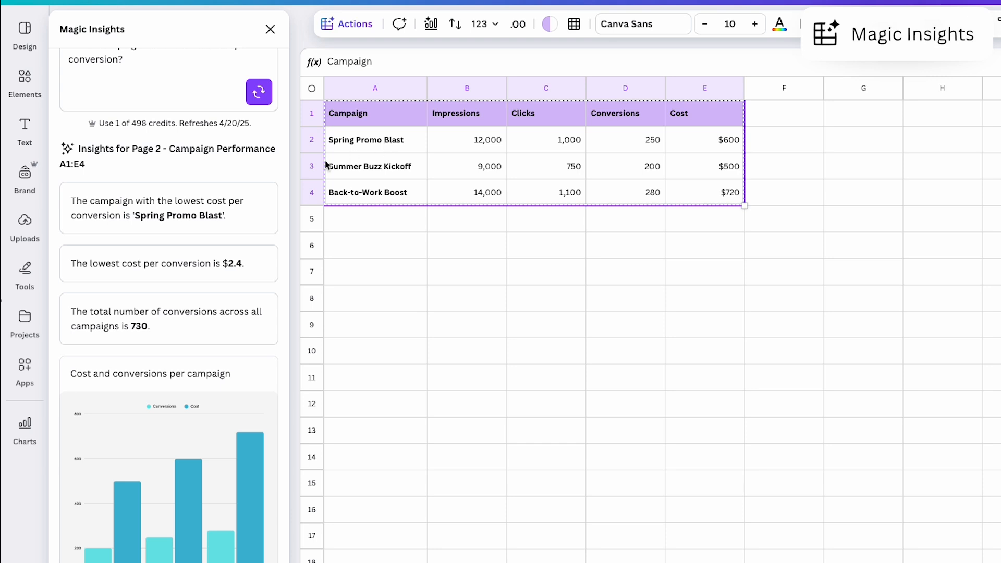
{"action": "mouse_move", "coordinate": [120, 284]}
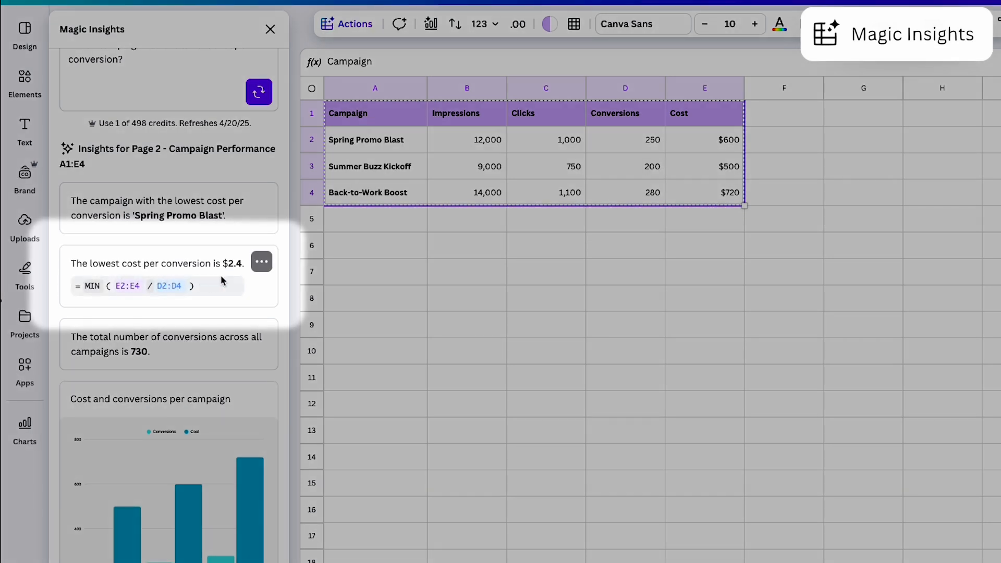
{"action": "scroll", "coordinate": [230, 271], "scroll_direction": "down", "scroll_amount": 1}
{"action": "scroll", "coordinate": [230, 271], "scroll_direction": "down", "scroll_amount": 1}
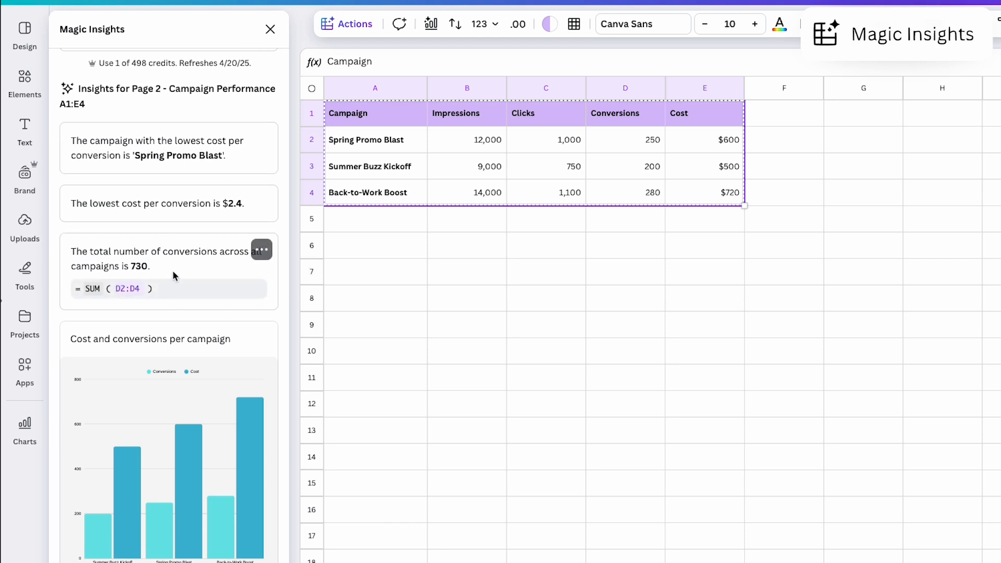
Copy the formula behind the lowest cost per conversion campaign insight, paste it into E6, and widen column E to fit.
{"action": "scroll", "coordinate": [174, 261], "scroll_direction": "up", "scroll_amount": 2}
{"action": "mouse_move", "coordinate": [150, 203]}
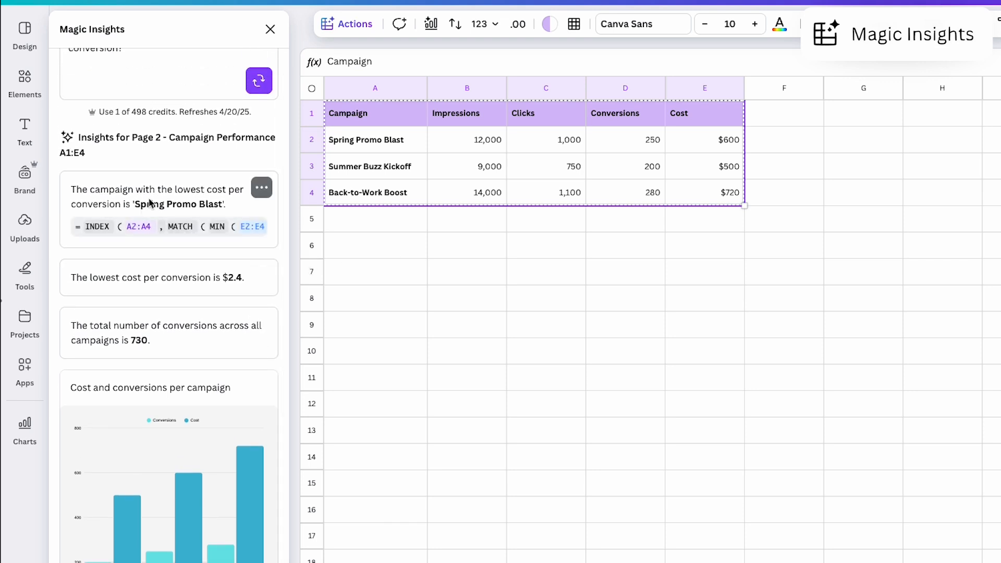
{"action": "left_click", "coordinate": [261, 189]}
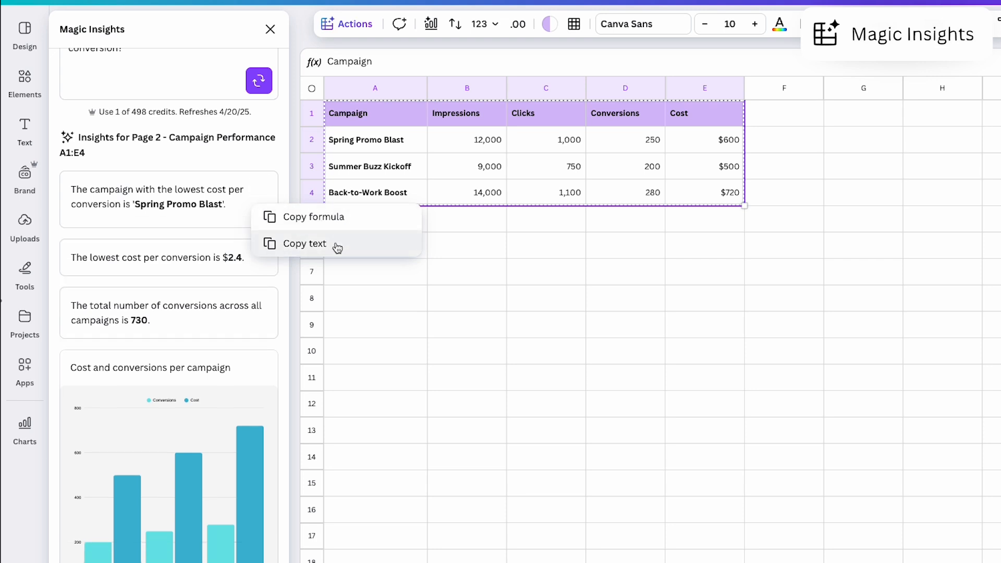
{"action": "left_click", "coordinate": [360, 224]}
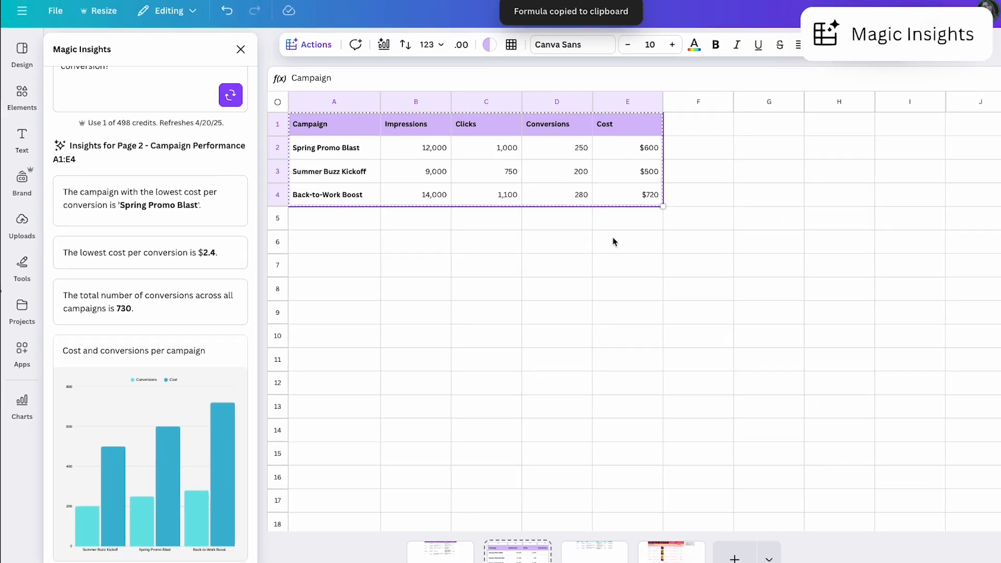
{"action": "left_click", "coordinate": [614, 241]}
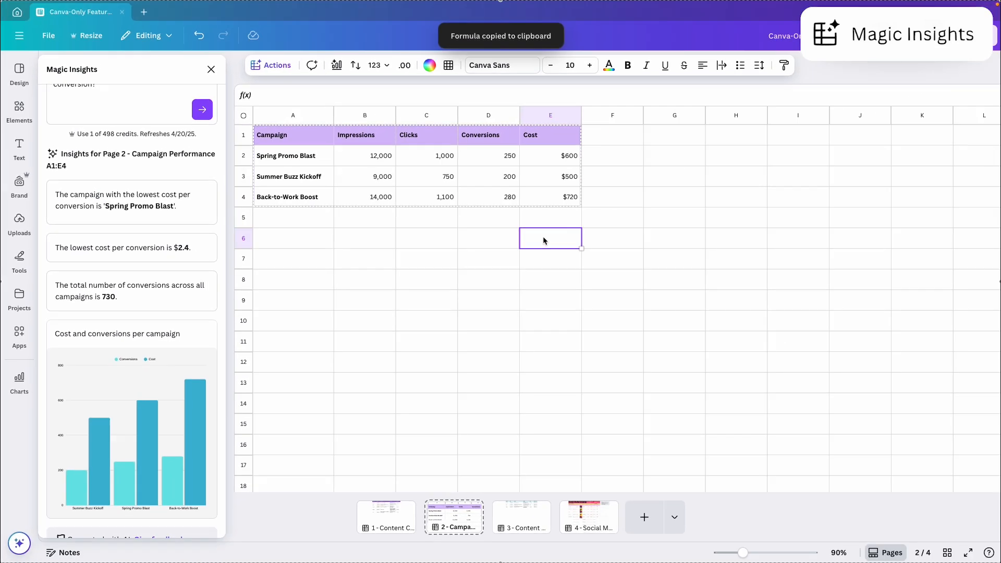
{"action": "key", "text": "ctrl+v"}
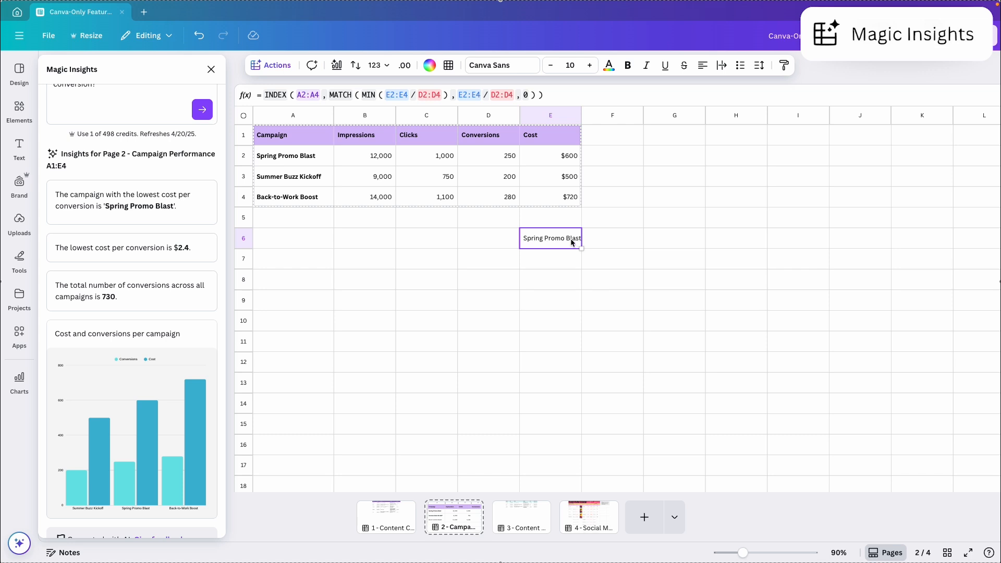
{"action": "left_click_drag", "start_coordinate": [581, 112], "coordinate": [618, 115]}
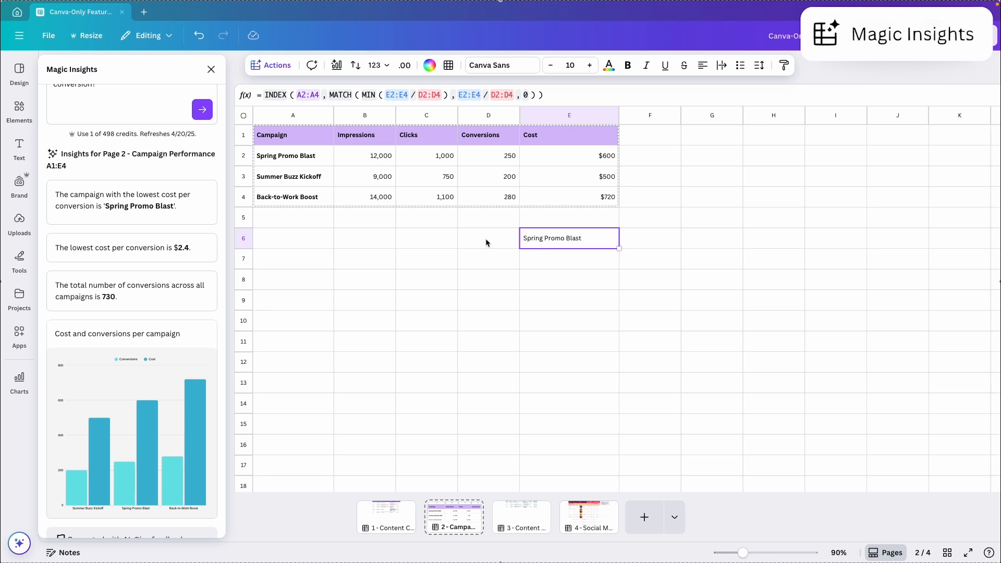
Insert the suggested cost and conversions per campaign chart into the sheet and place it below the table over columns A to C.
{"action": "mouse_move", "coordinate": [120, 251]}
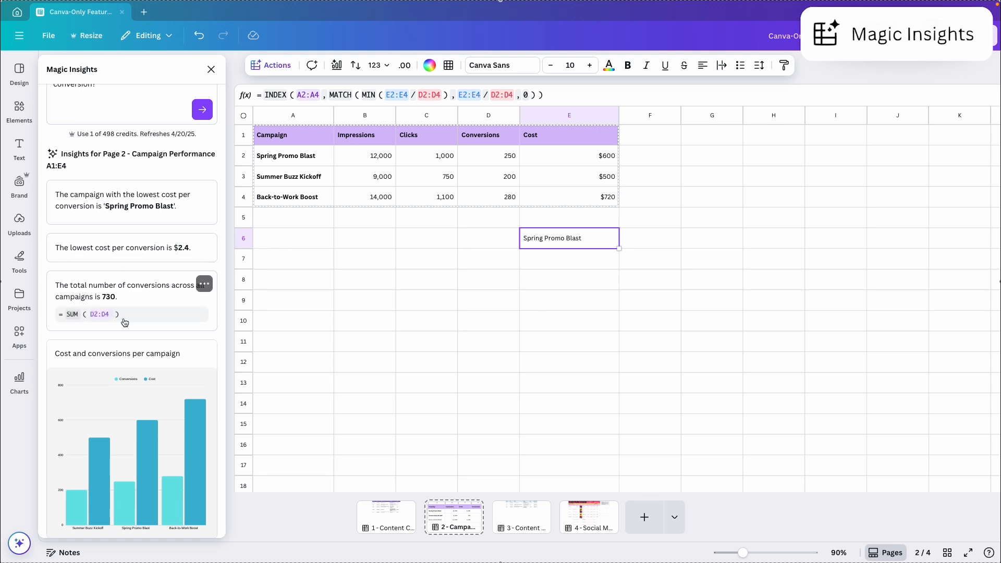
{"action": "scroll", "coordinate": [125, 322], "scroll_direction": "down", "scroll_amount": 1}
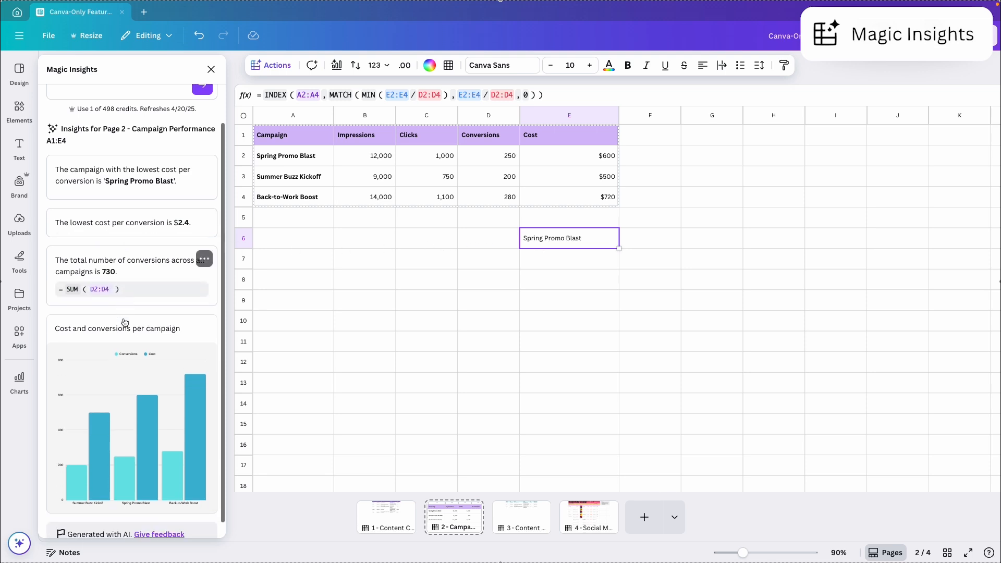
{"action": "left_click", "coordinate": [128, 420]}
{"action": "left_click_drag", "start_coordinate": [518, 303], "coordinate": [361, 324]}
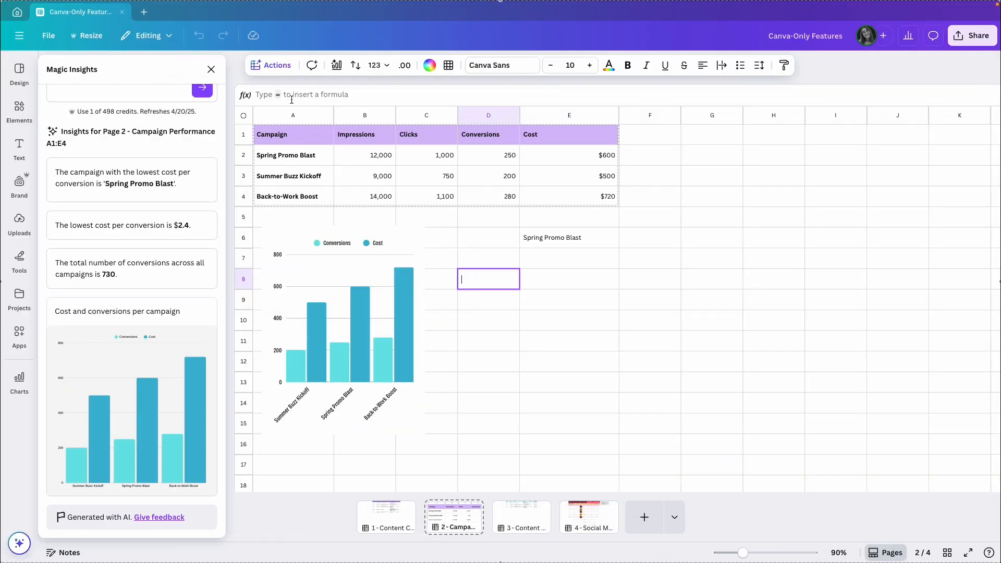
Browse the sheet actions for Bulk create, and look through an example design it produced and its Sheet1 data setup.
{"action": "left_click", "coordinate": [274, 67]}
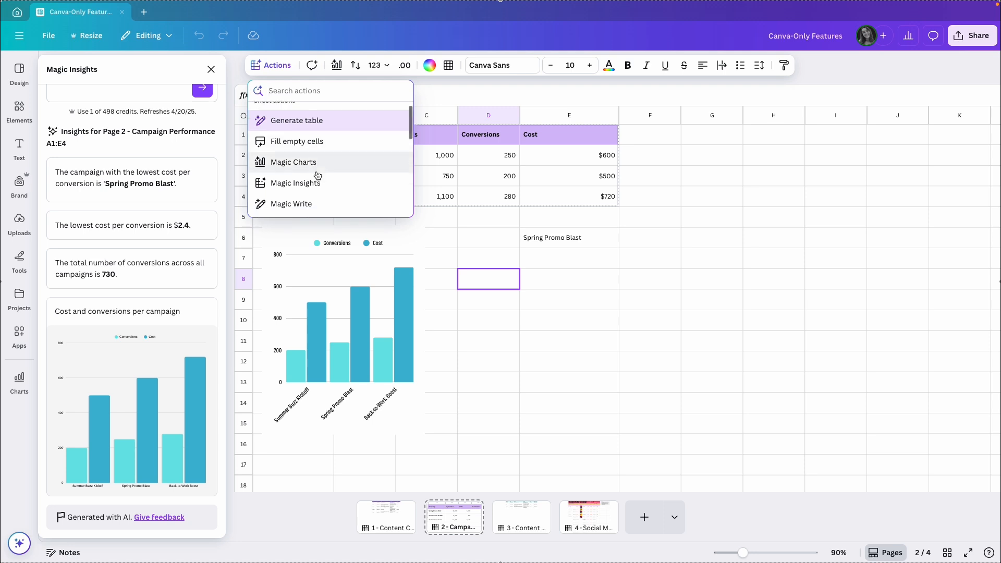
{"action": "scroll", "coordinate": [318, 175], "scroll_direction": "down", "scroll_amount": 3}
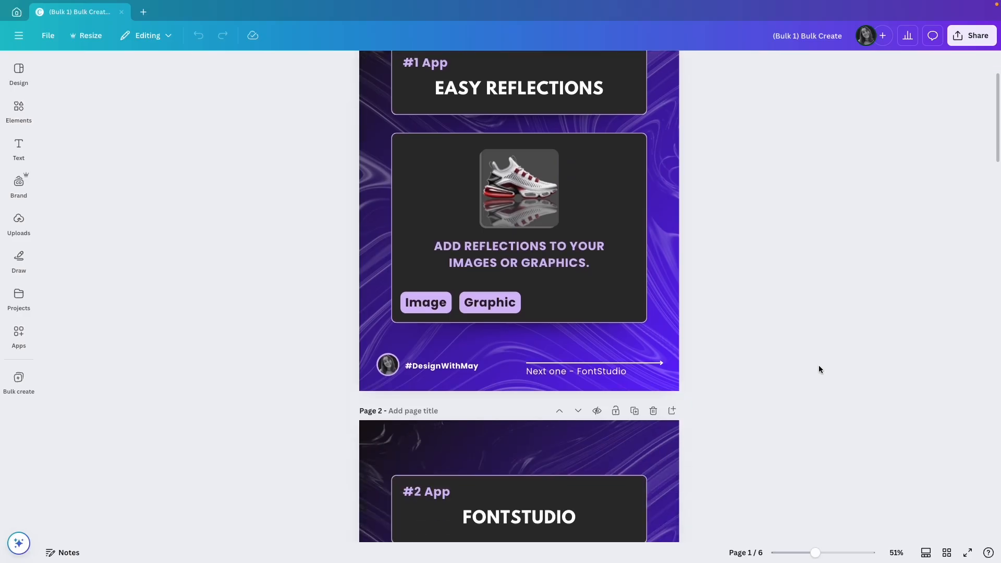
{"action": "scroll", "coordinate": [819, 369], "scroll_direction": "down", "scroll_amount": 7}
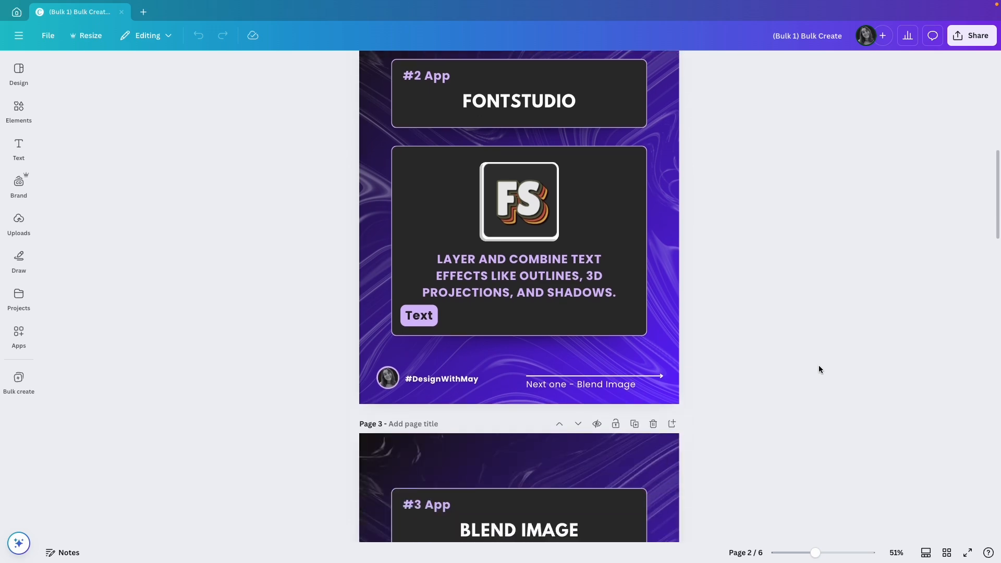
{"action": "scroll", "coordinate": [818, 369], "scroll_direction": "down", "scroll_amount": 5}
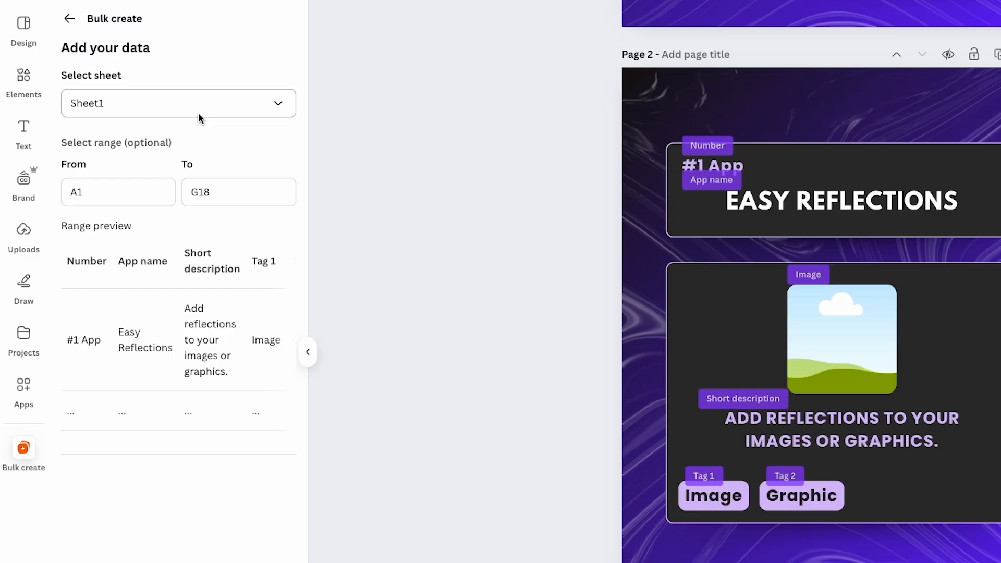
{"action": "left_click", "coordinate": [198, 116]}
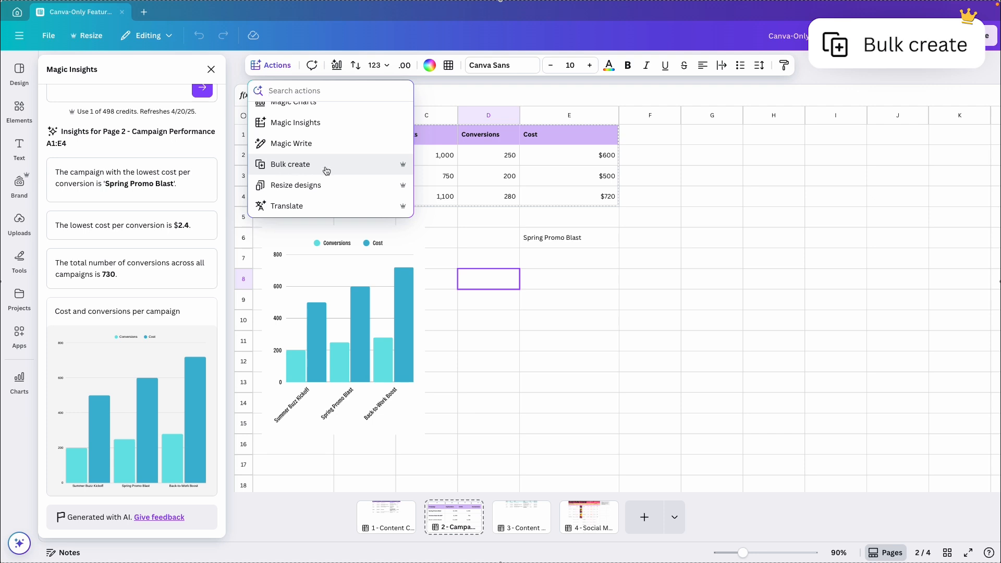
Start Bulk create on the page 2 sheet and select the campaign rows A2:E4 as its data range.
{"action": "left_click", "coordinate": [327, 172]}
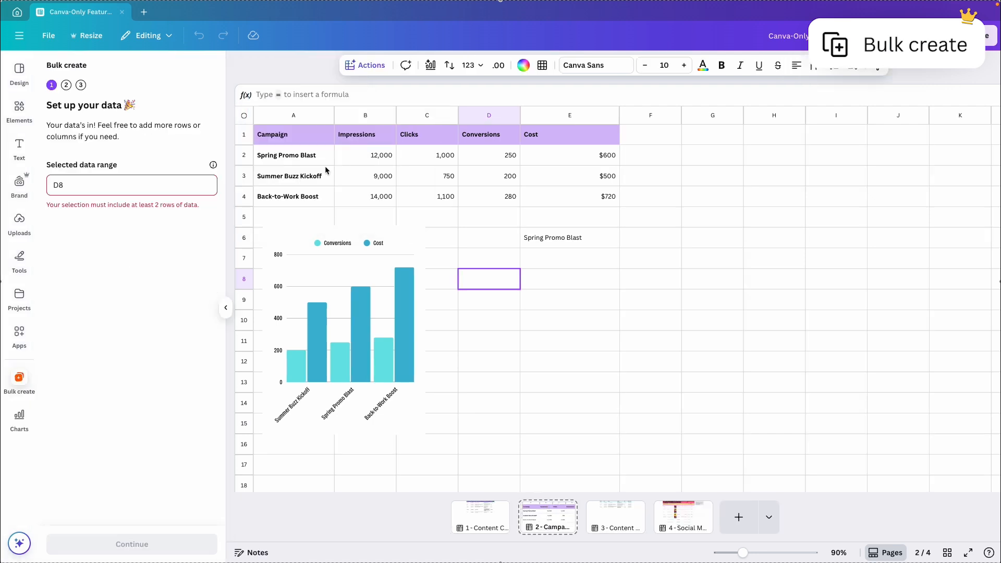
{"action": "left_click", "coordinate": [275, 156]}
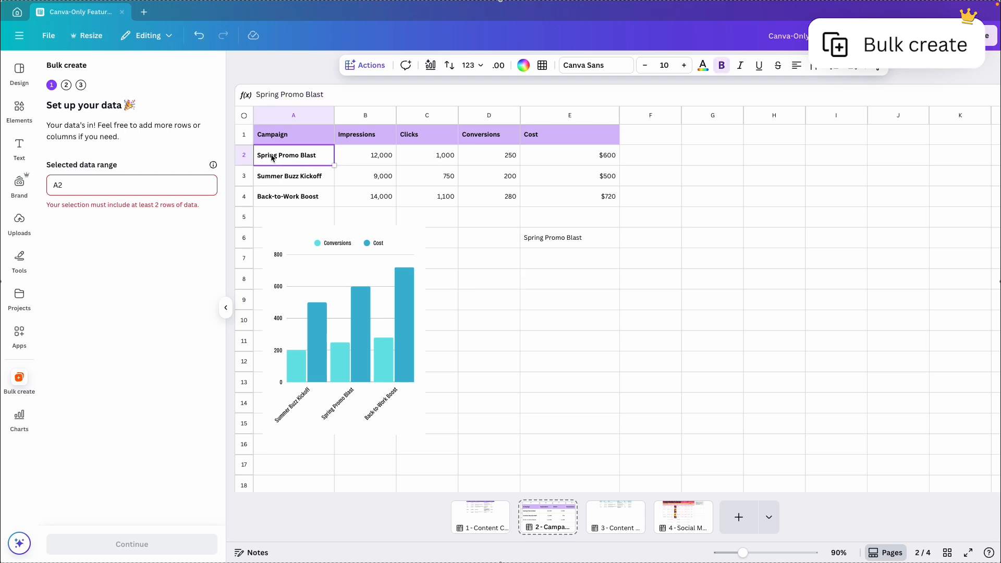
{"action": "left_click", "coordinate": [275, 156]}
{"action": "left_click_drag", "start_coordinate": [276, 156], "coordinate": [542, 196]}
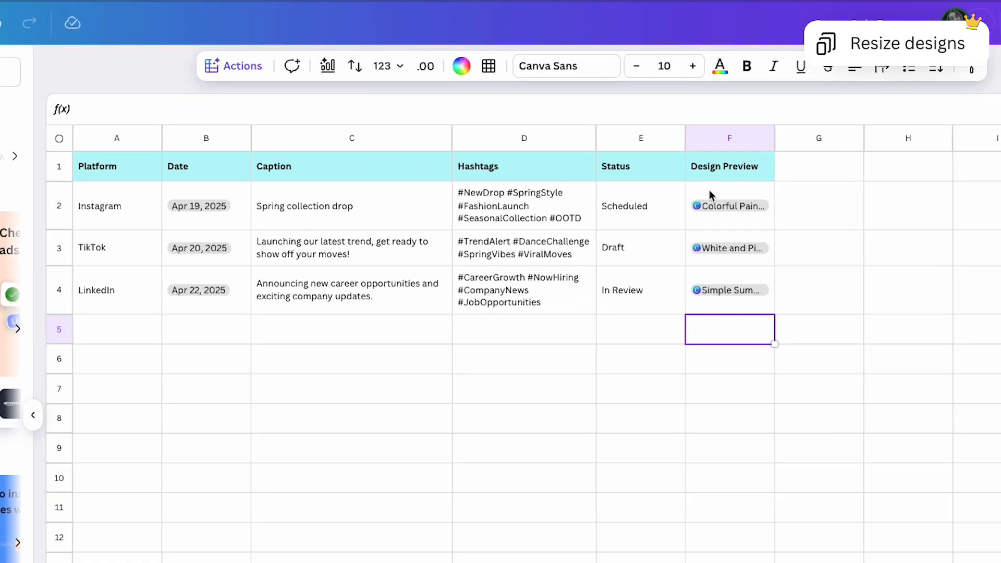
Select the three designs in the Design Preview cells F2:F4 on page 3 and start Resize designs for them.
{"action": "left_click", "coordinate": [714, 209]}
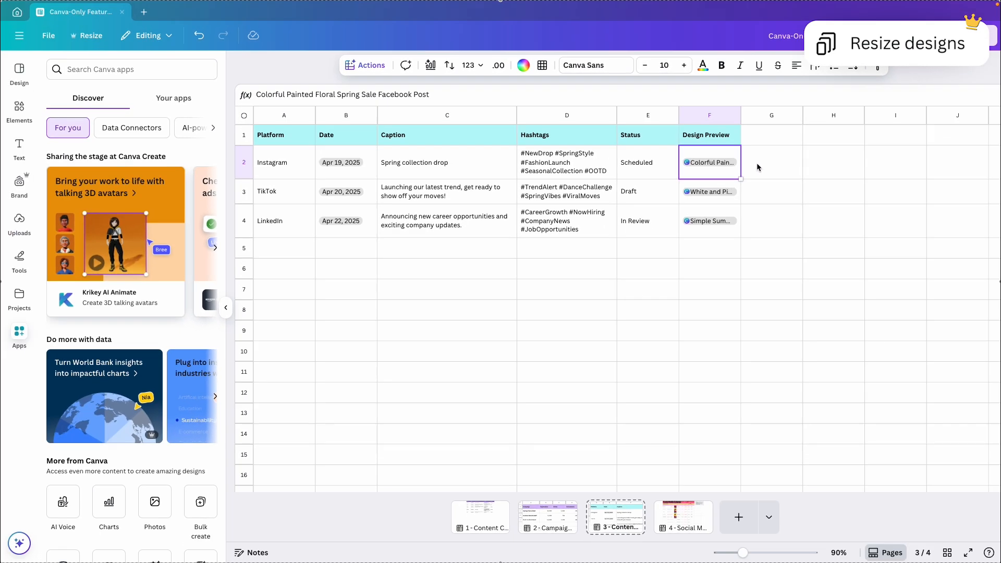
{"action": "key", "text": "Right"}
{"action": "left_click_drag", "start_coordinate": [701, 157], "coordinate": [705, 235]}
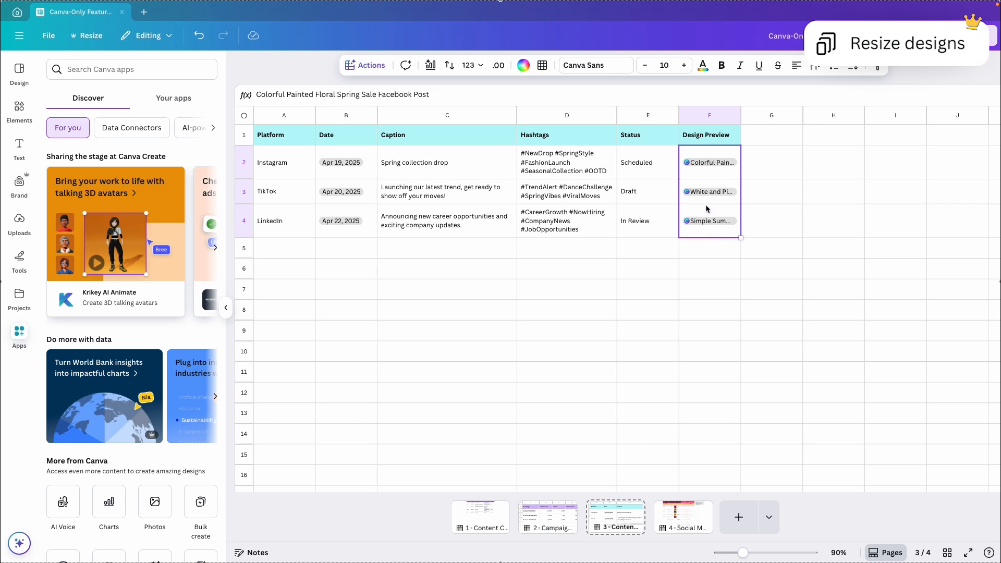
{"action": "left_click", "coordinate": [371, 67]}
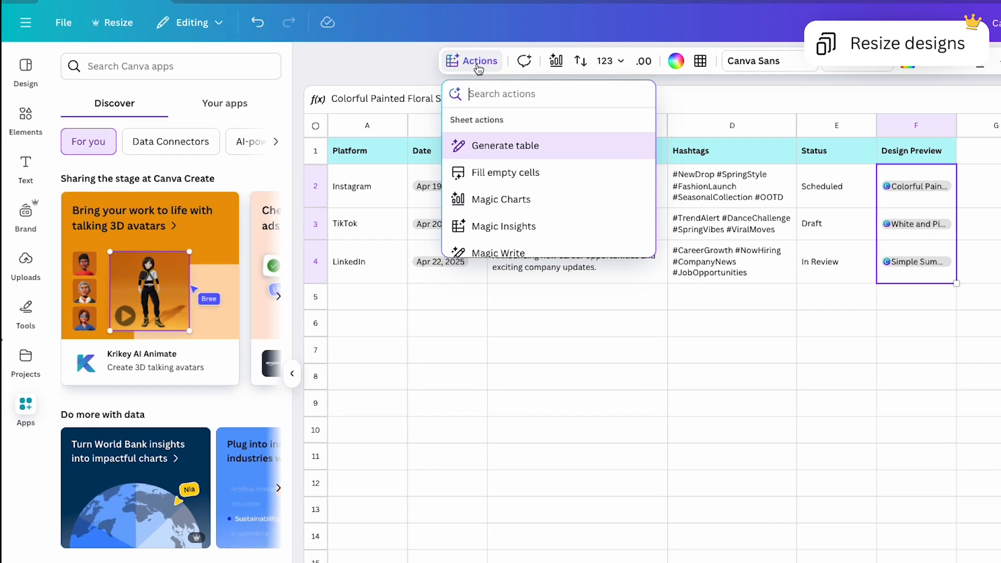
{"action": "scroll", "coordinate": [397, 170], "scroll_direction": "down", "scroll_amount": 2}
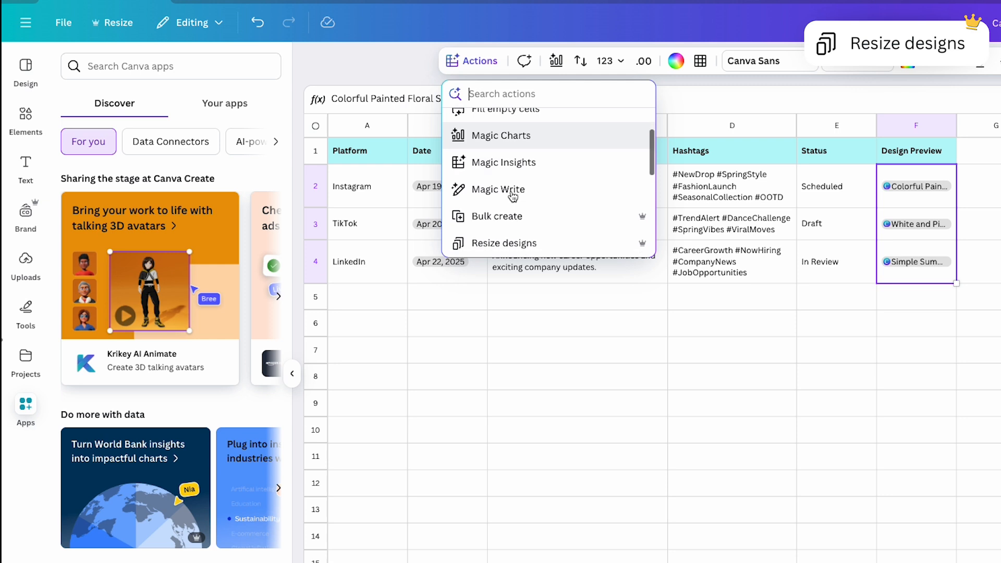
{"action": "scroll", "coordinate": [514, 195], "scroll_direction": "down", "scroll_amount": 2}
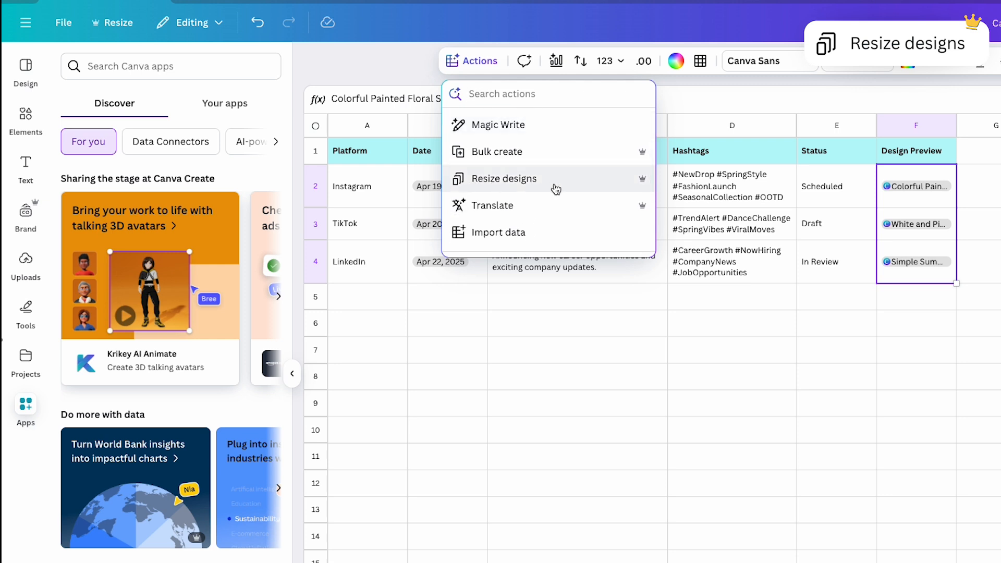
{"action": "left_click", "coordinate": [555, 188]}
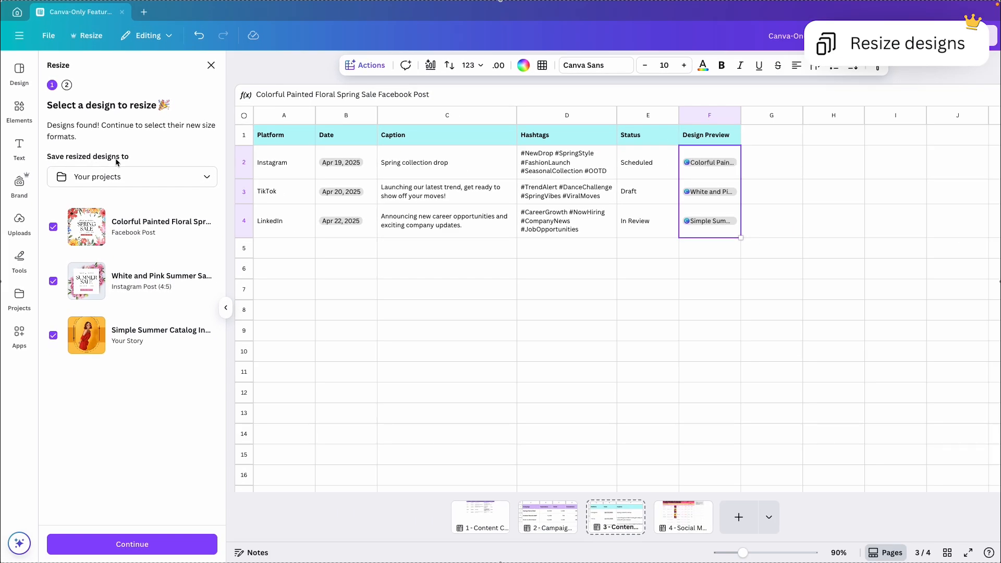
Choose Instagram Story (1080 × 1920 px) as the new format for the three designs and expand the list of selected sizes.
{"action": "left_click", "coordinate": [132, 535]}
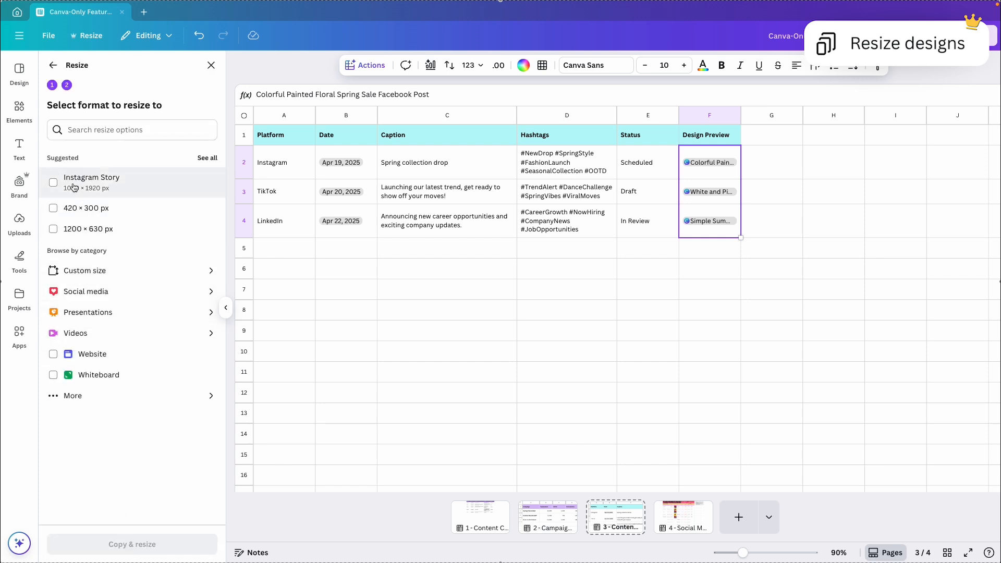
{"action": "left_click", "coordinate": [55, 184]}
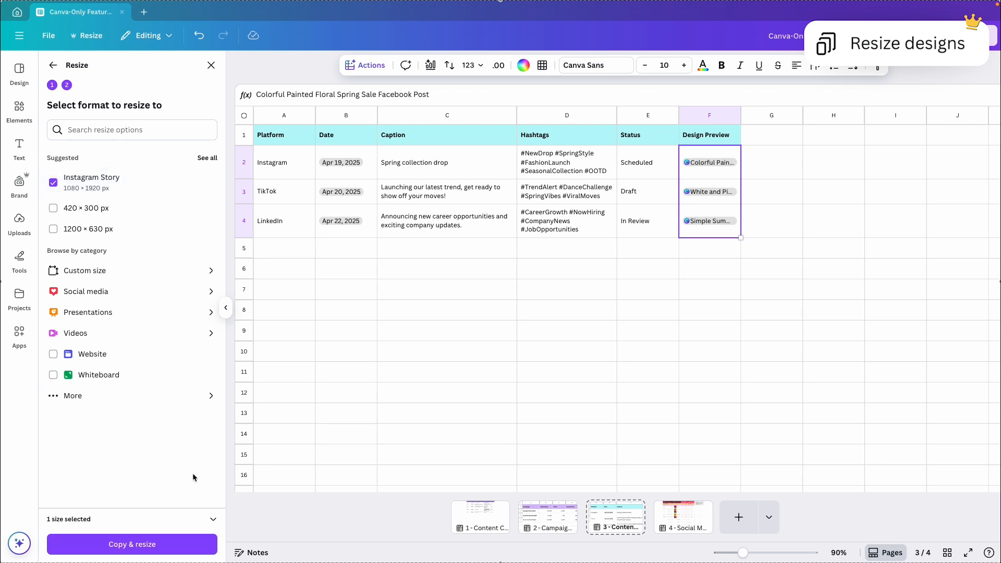
{"action": "left_click", "coordinate": [208, 521]}
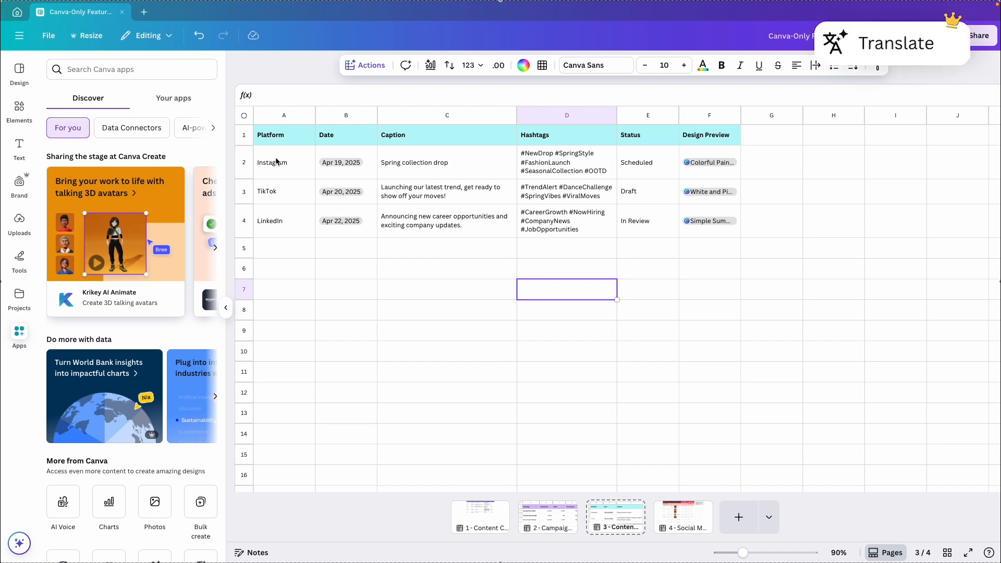
Start Translate on the page 3 sheet and set the target language to Spanish.
{"action": "left_click", "coordinate": [367, 73]}
{"action": "scroll", "coordinate": [401, 167], "scroll_direction": "down", "scroll_amount": 5}
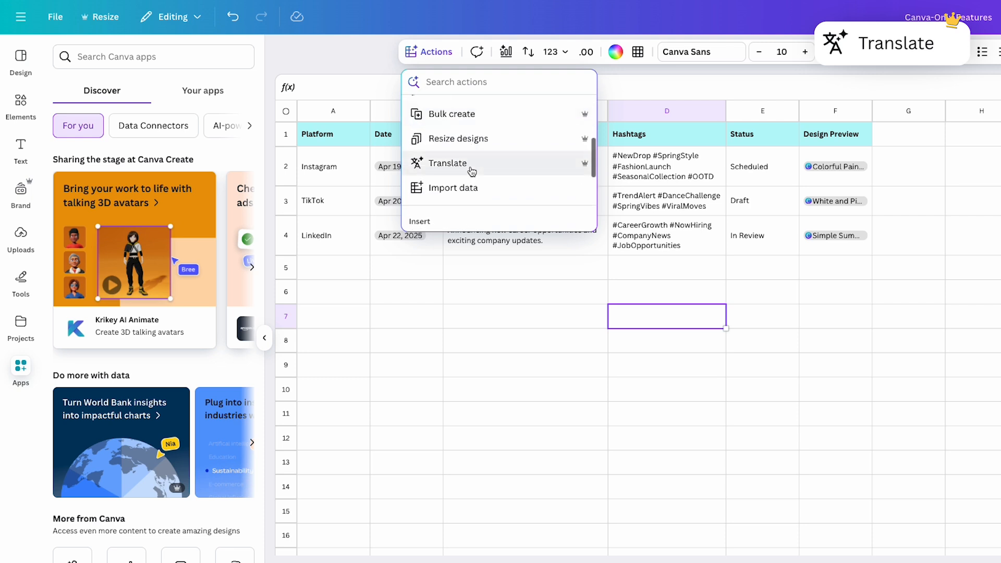
{"action": "left_click", "coordinate": [487, 165]}
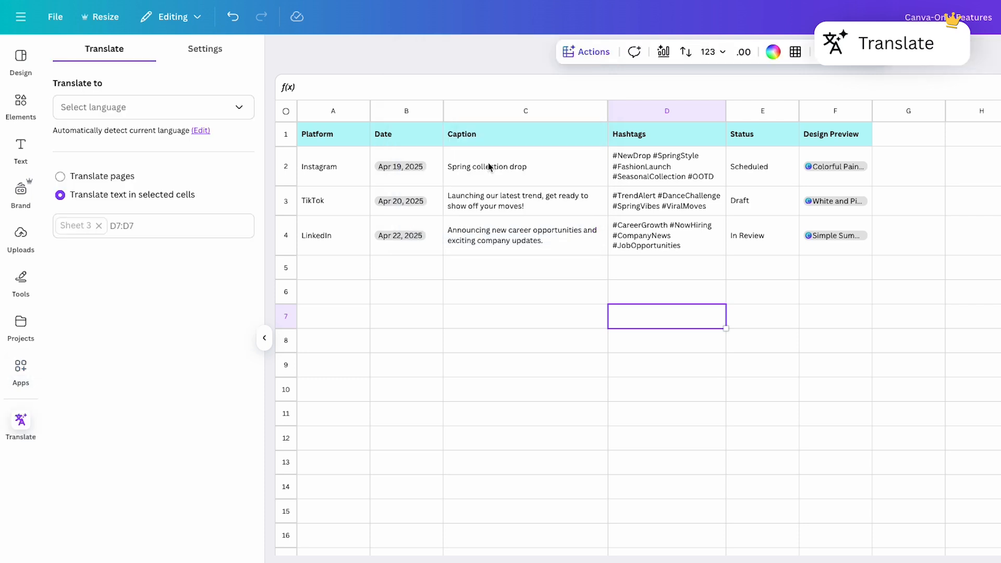
{"action": "left_click", "coordinate": [172, 110]}
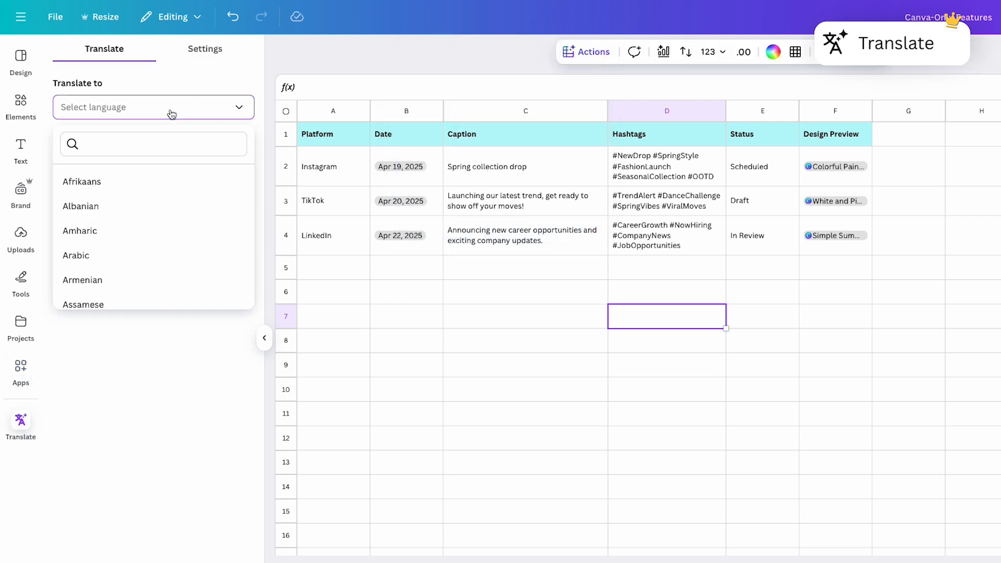
{"action": "type", "text": "spani"}
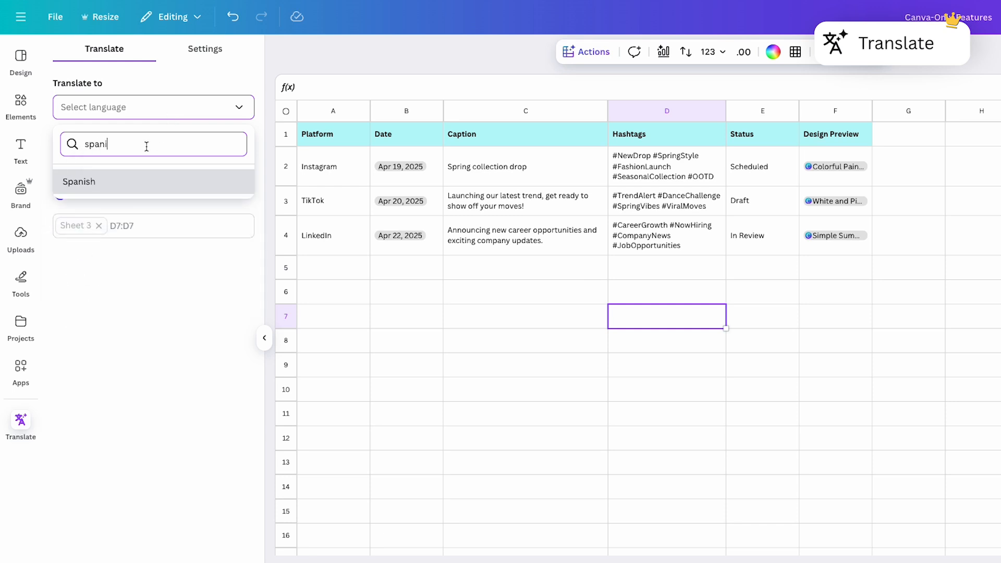
{"action": "left_click", "coordinate": [121, 182]}
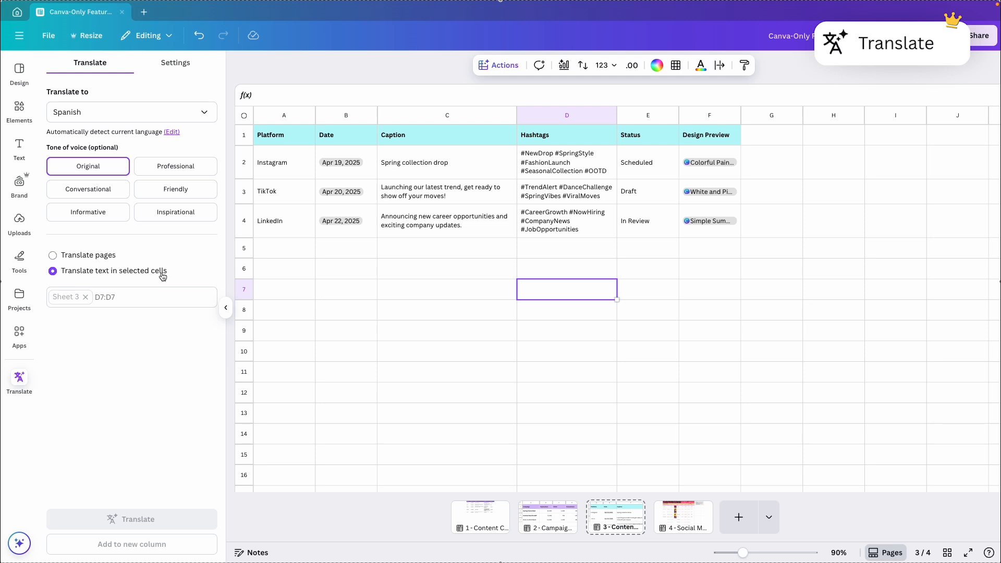
Translate the text in cells A1:F4 into Spanish and check the translated captions in column C.
{"action": "left_click_drag", "start_coordinate": [274, 138], "coordinate": [717, 235]}
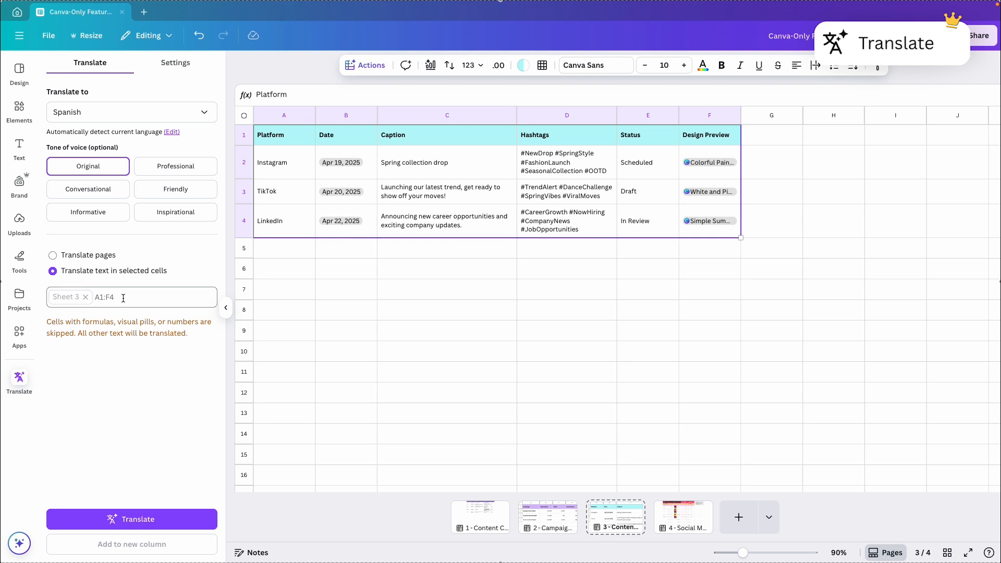
{"action": "left_click", "coordinate": [159, 519]}
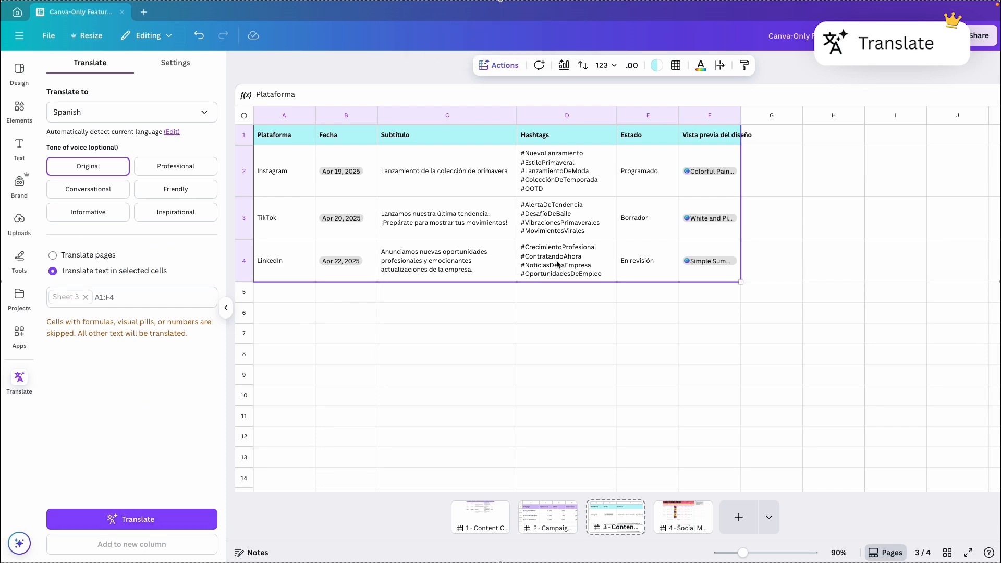
{"action": "left_click", "coordinate": [426, 169]}
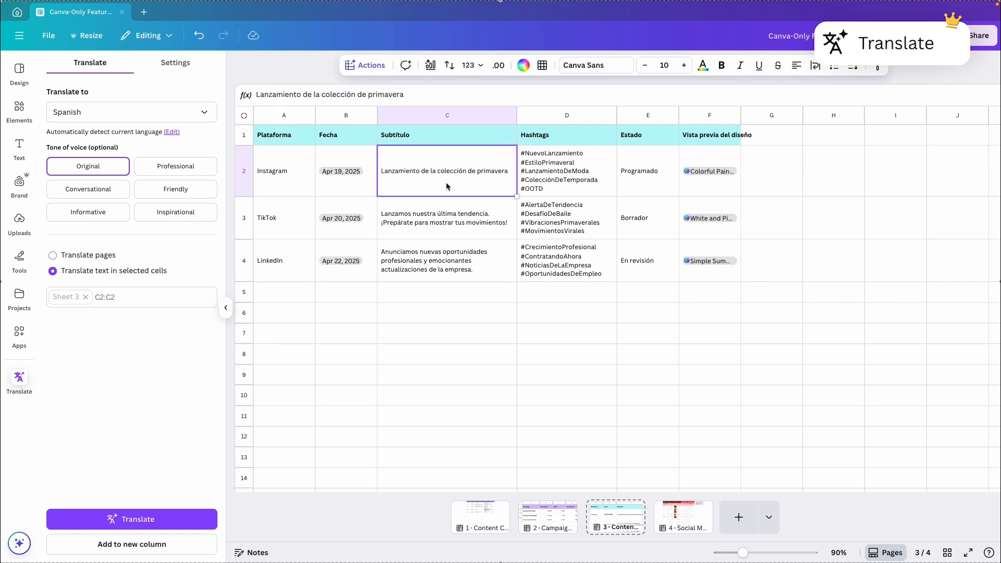
{"action": "left_click", "coordinate": [438, 213]}
{"action": "left_click", "coordinate": [440, 267]}
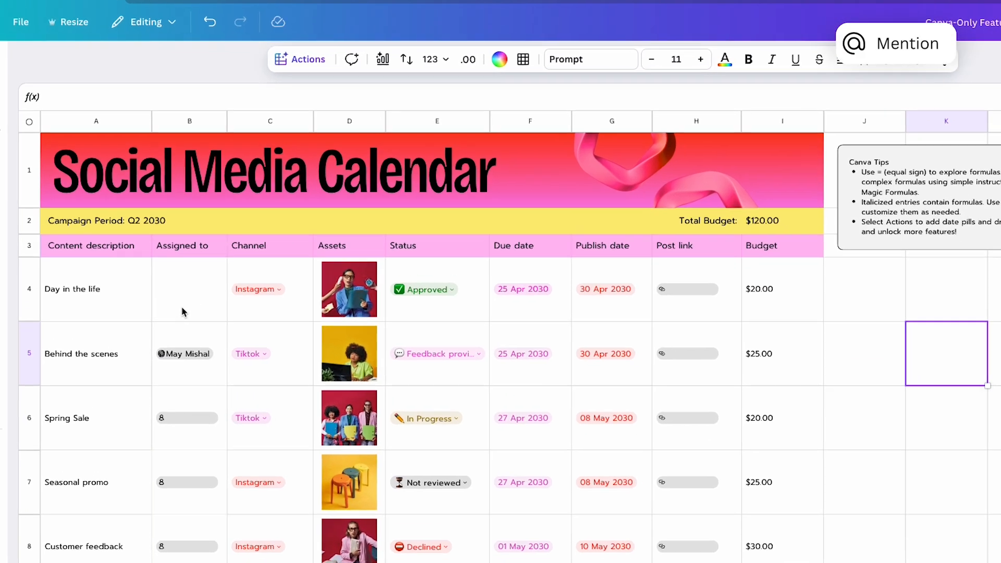
Insert a mention of the account owner in the Assigned to cell of the Day in the life row (B4).
{"action": "left_click", "coordinate": [182, 308]}
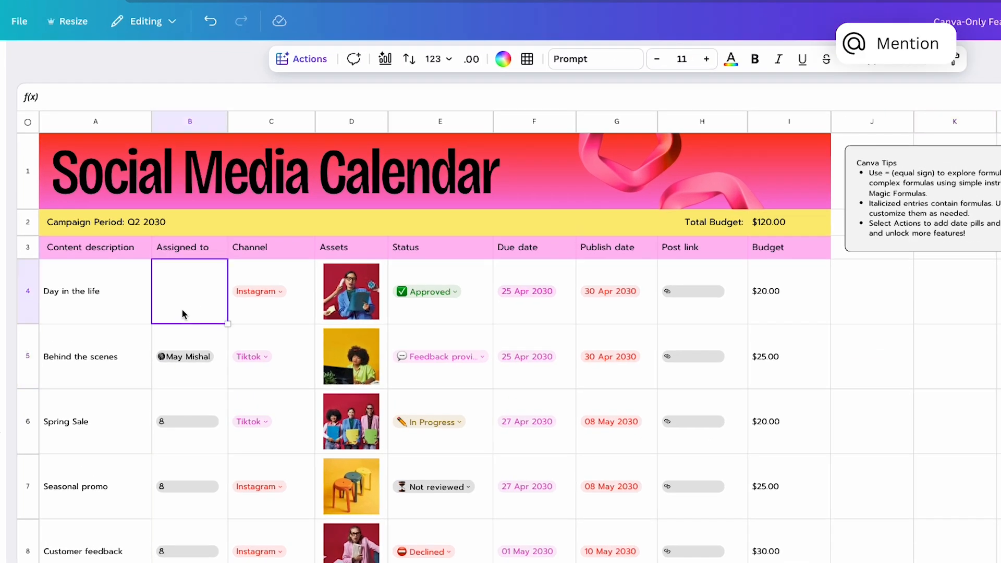
{"action": "left_click", "coordinate": [300, 61]}
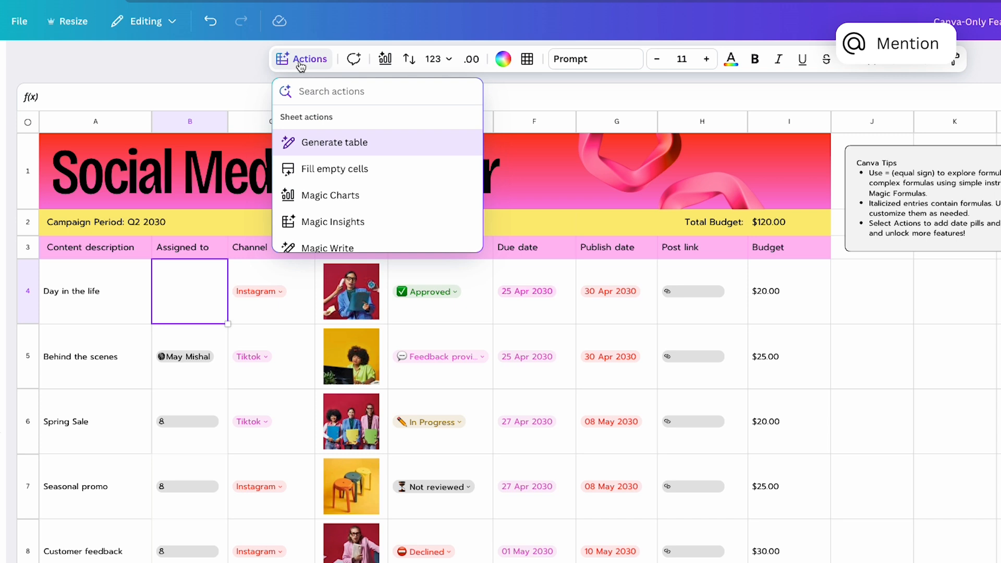
{"action": "scroll", "coordinate": [294, 140], "scroll_direction": "down", "scroll_amount": 5}
{"action": "scroll", "coordinate": [293, 139], "scroll_direction": "up", "scroll_amount": 1}
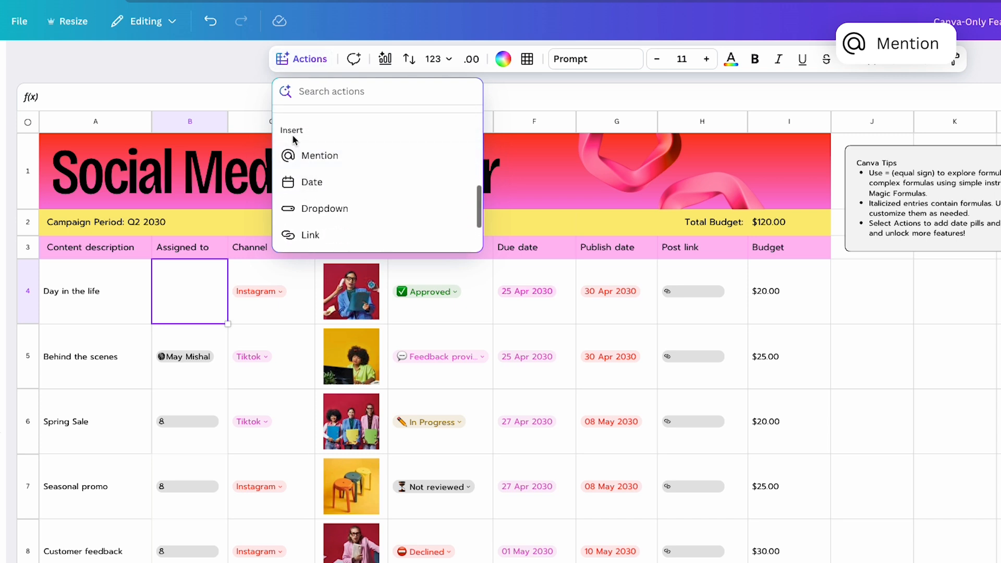
{"action": "left_click", "coordinate": [334, 161]}
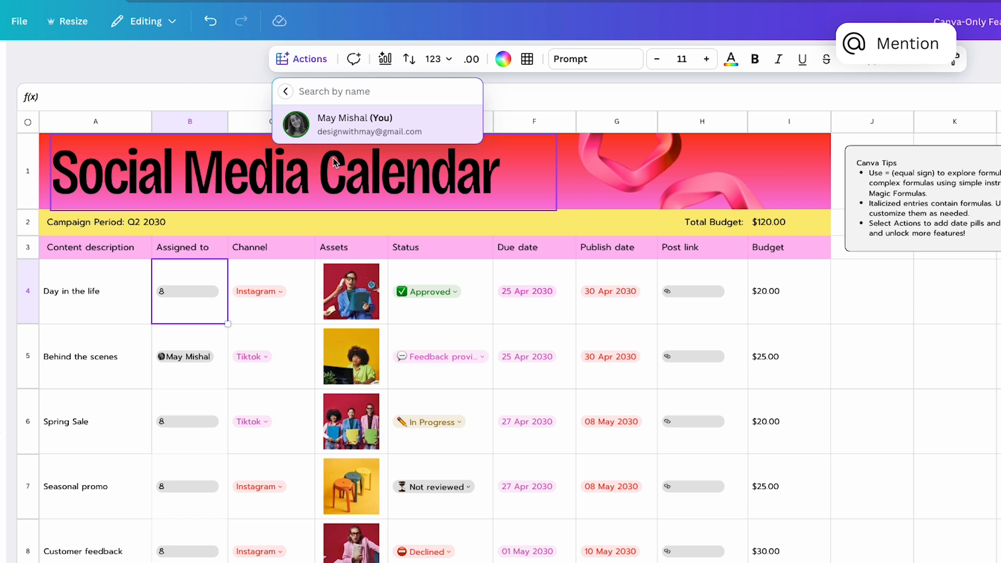
{"action": "left_click", "coordinate": [393, 132]}
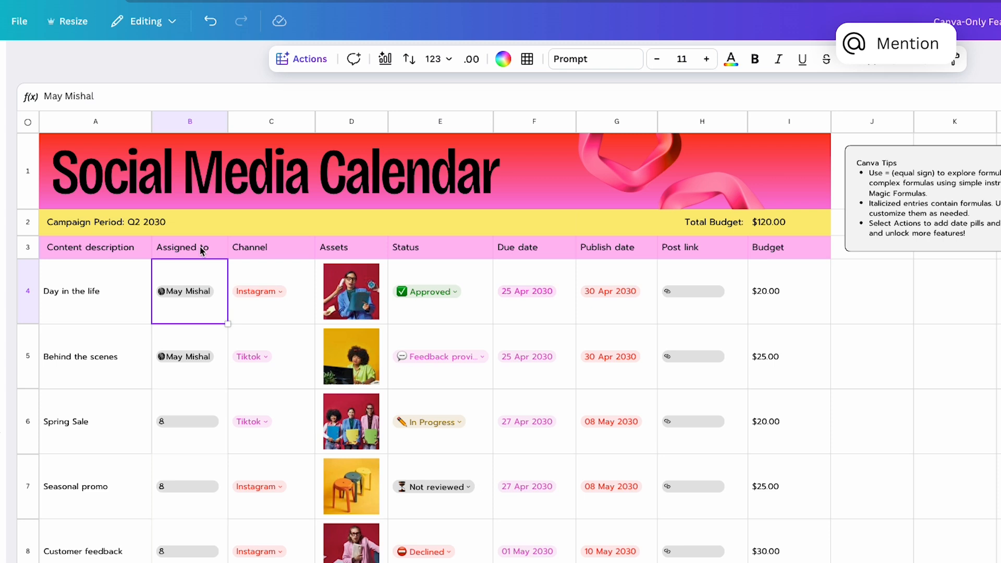
{"action": "mouse_move", "coordinate": [192, 297]}
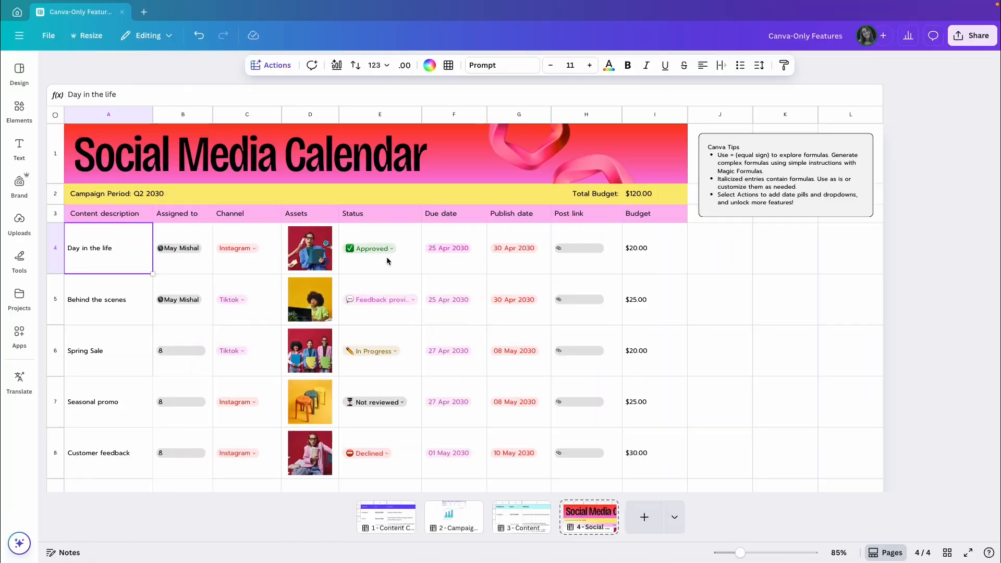
Change the due date of the Day in the life row to 26 Apr 2030.
{"action": "left_click", "coordinate": [443, 250]}
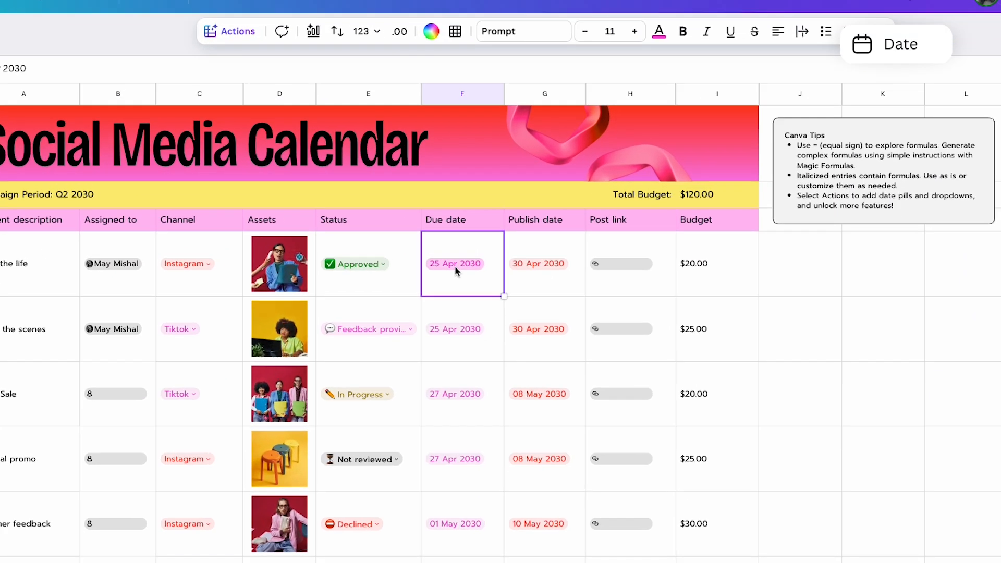
{"action": "left_click", "coordinate": [455, 267]}
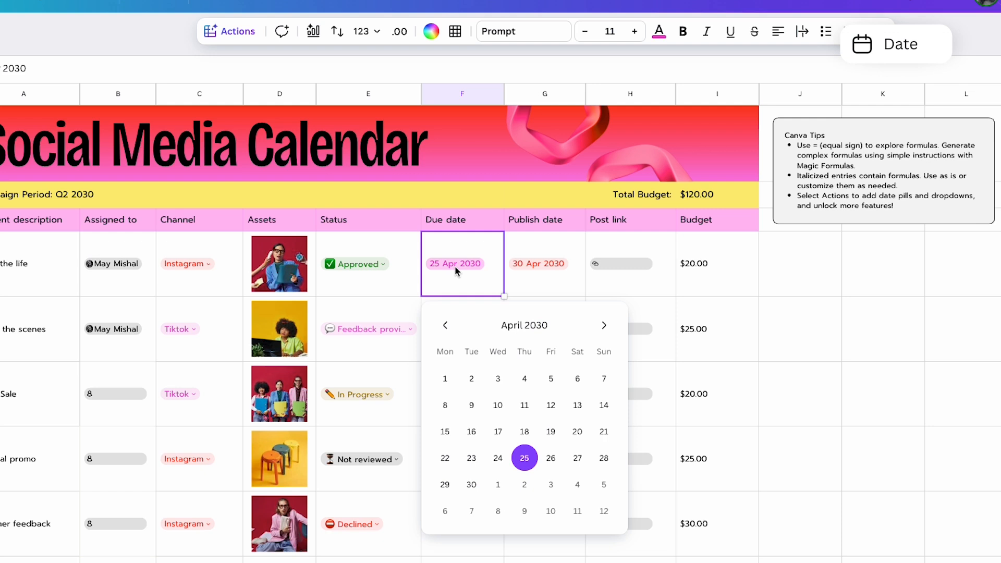
{"action": "left_click", "coordinate": [551, 459]}
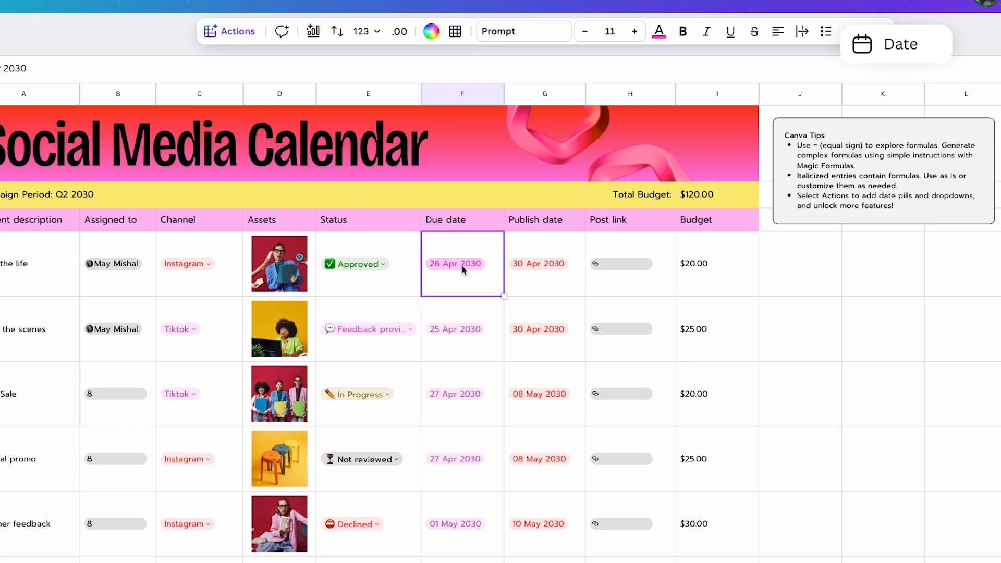
Replace the due date in cell F4 with an empty date pill and open its calendar.
{"action": "left_click", "coordinate": [231, 35]}
{"action": "scroll", "coordinate": [299, 177], "scroll_direction": "down", "scroll_amount": 8}
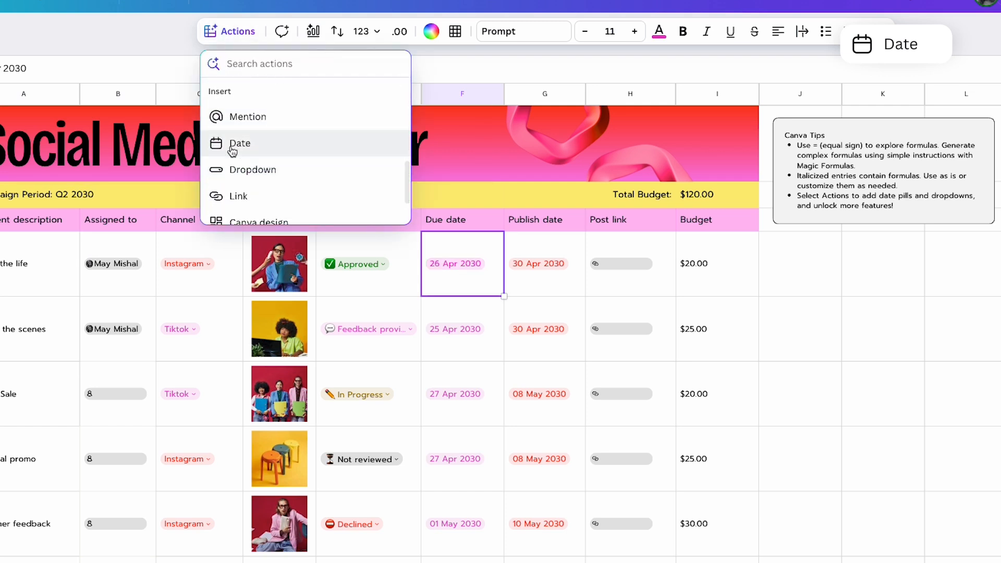
{"action": "left_click", "coordinate": [233, 150]}
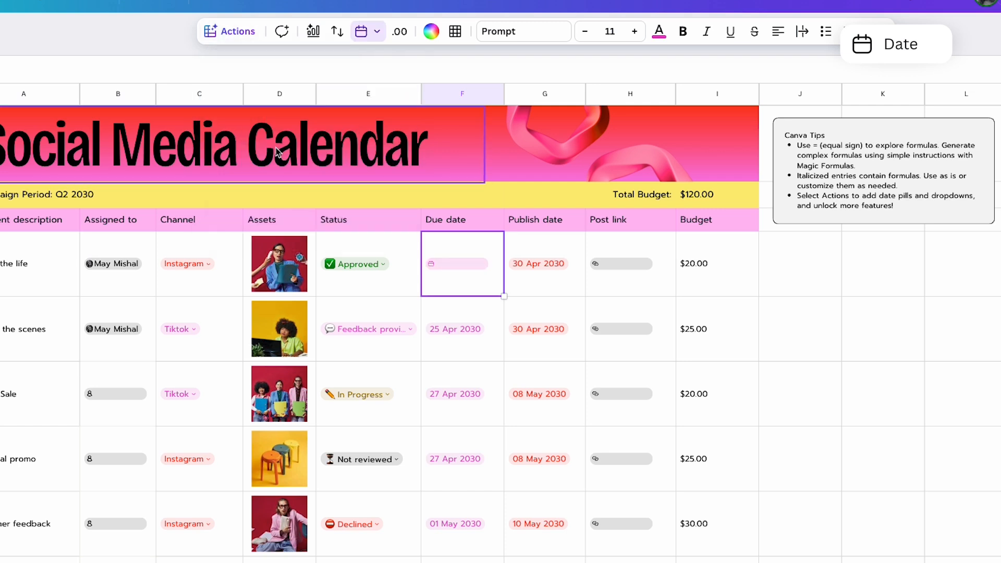
{"action": "left_click", "coordinate": [460, 264]}
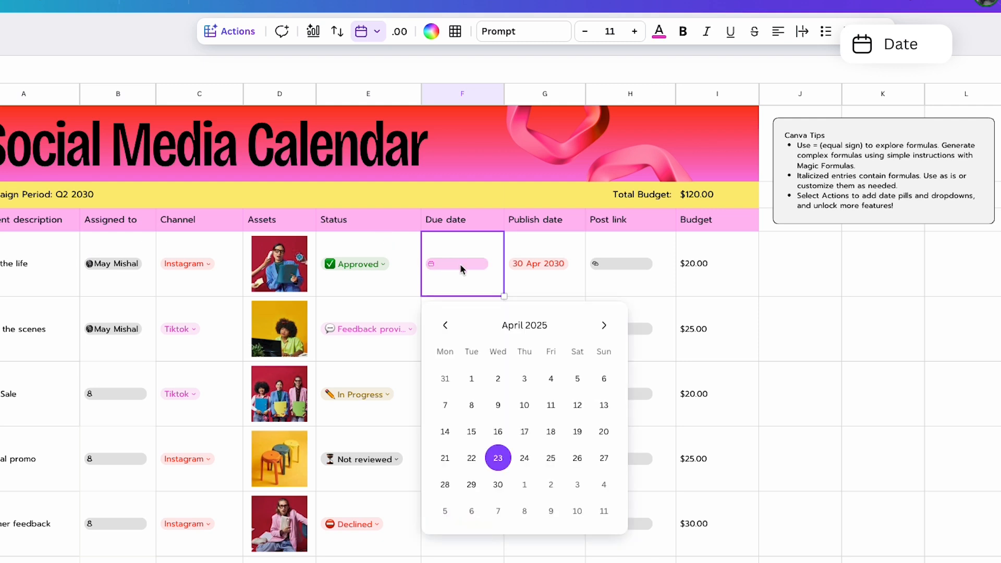
Enter 21 april 2025 in cell J4 and replace it with an empty date pill.
{"action": "left_click", "coordinate": [794, 261]}
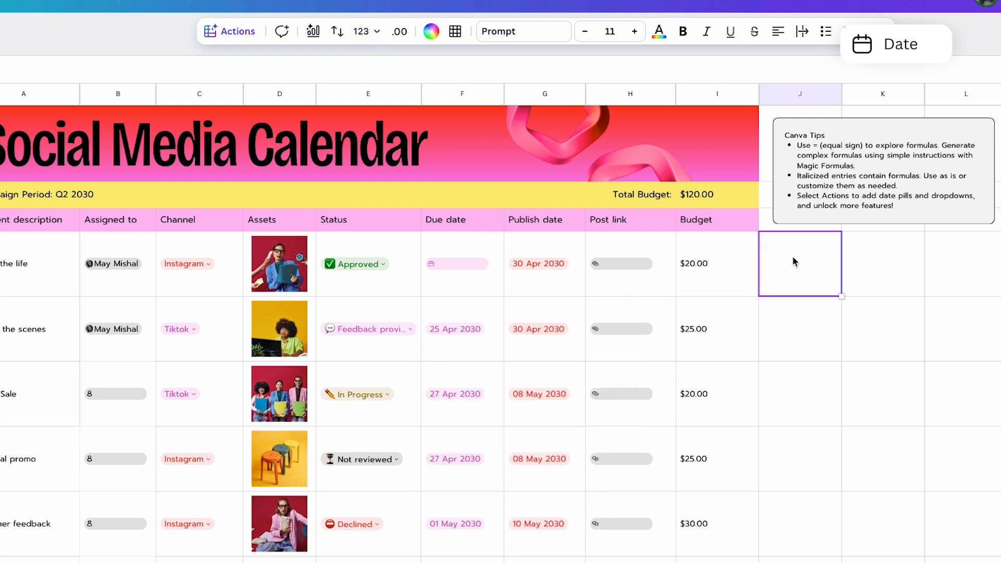
{"action": "type", "text": "21 april"}
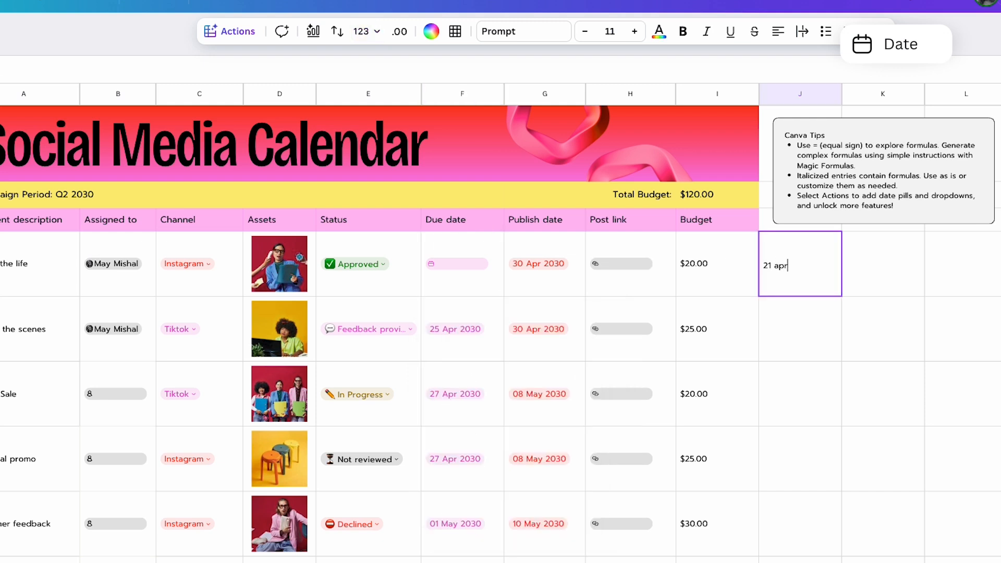
{"action": "type", "text": " 2025"}
{"action": "key", "text": "Return"}
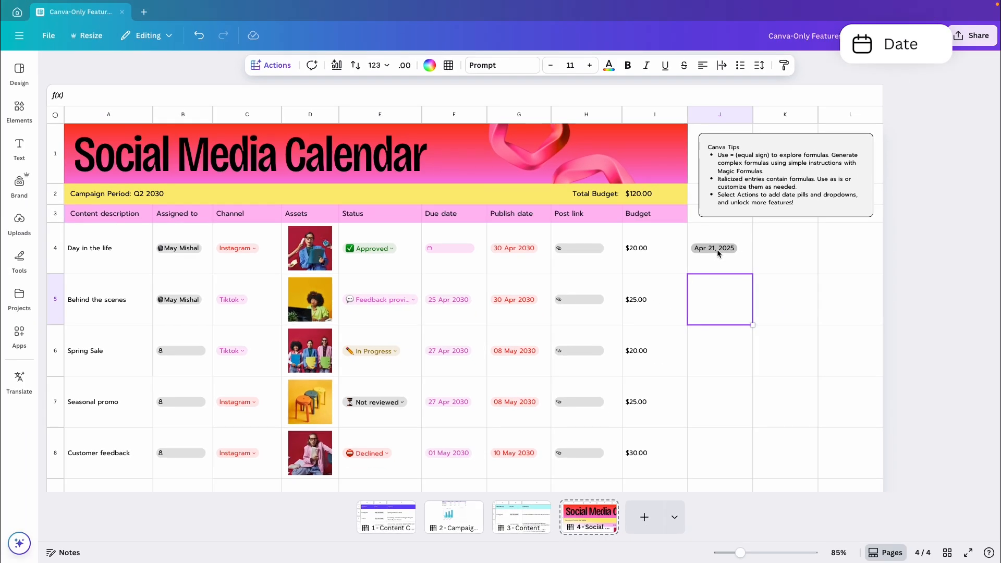
{"action": "left_click", "coordinate": [741, 254]}
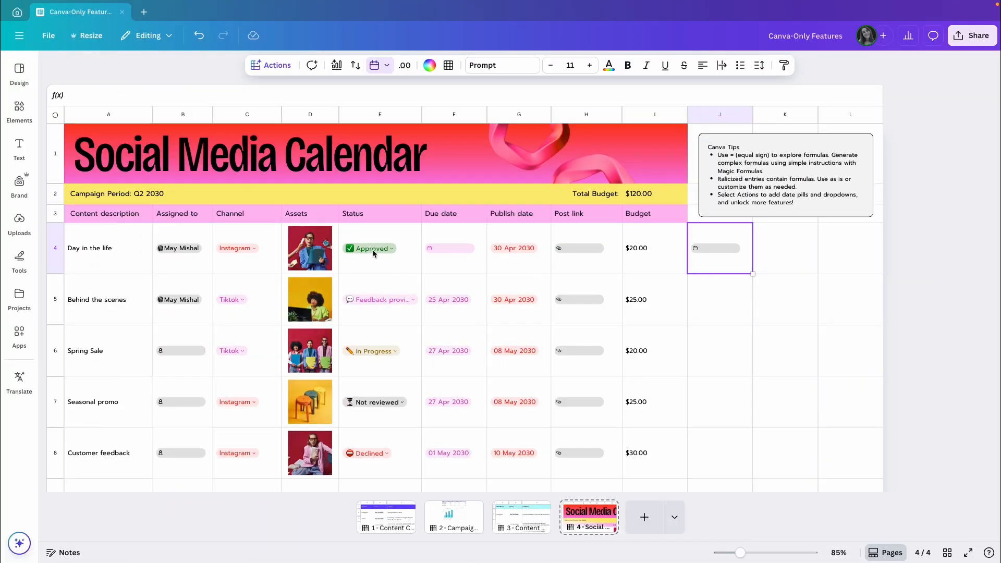
Change the color of the Not reviewed option to red in the Status dropdown of the Day in the life row.
{"action": "left_click", "coordinate": [373, 249]}
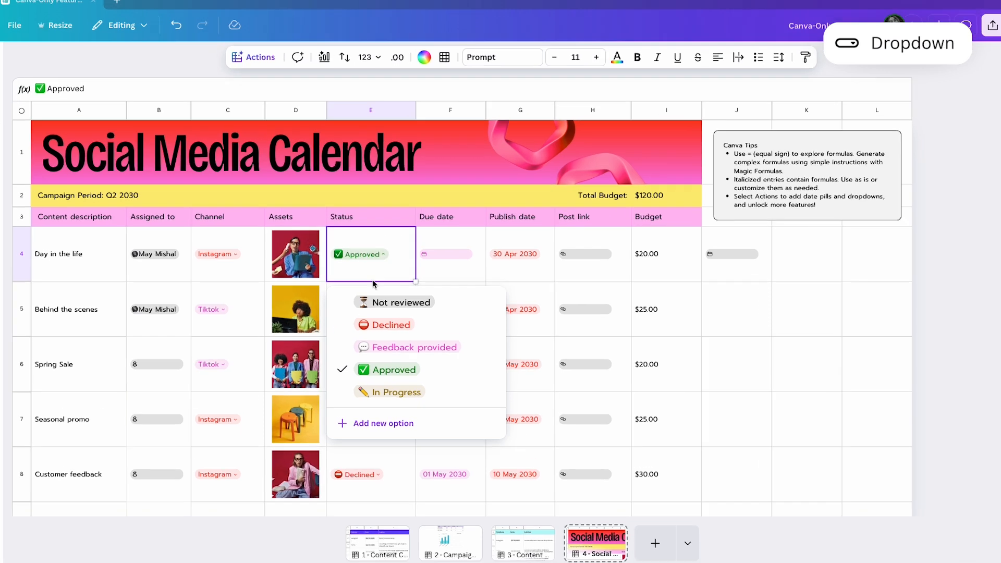
{"action": "mouse_move", "coordinate": [377, 305]}
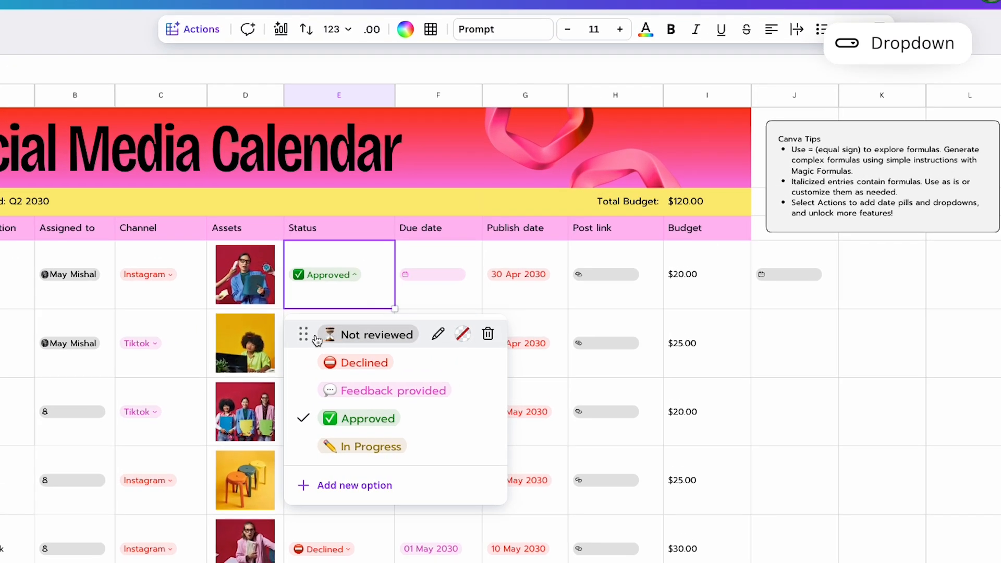
{"action": "left_click", "coordinate": [438, 337]}
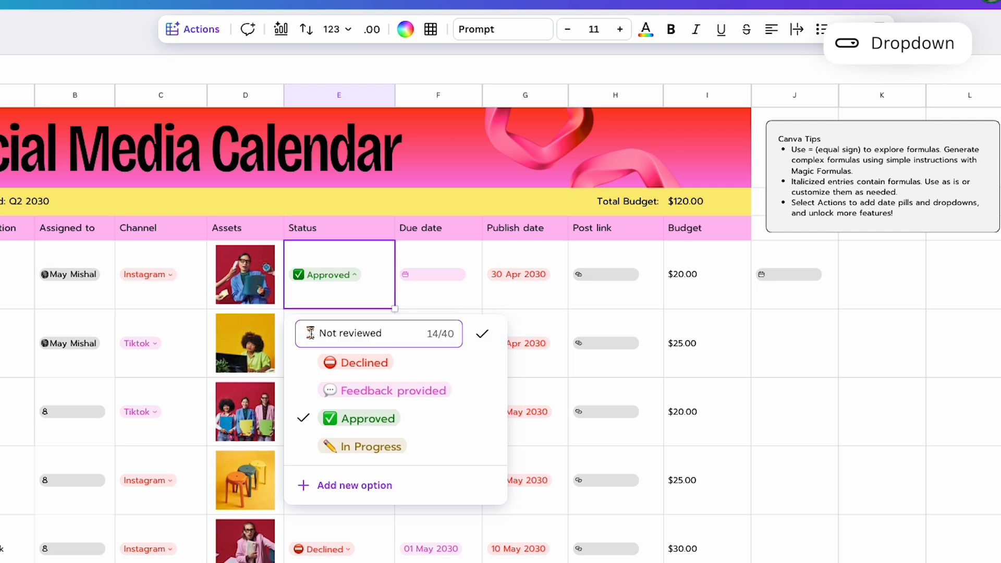
{"action": "left_click", "coordinate": [482, 334]}
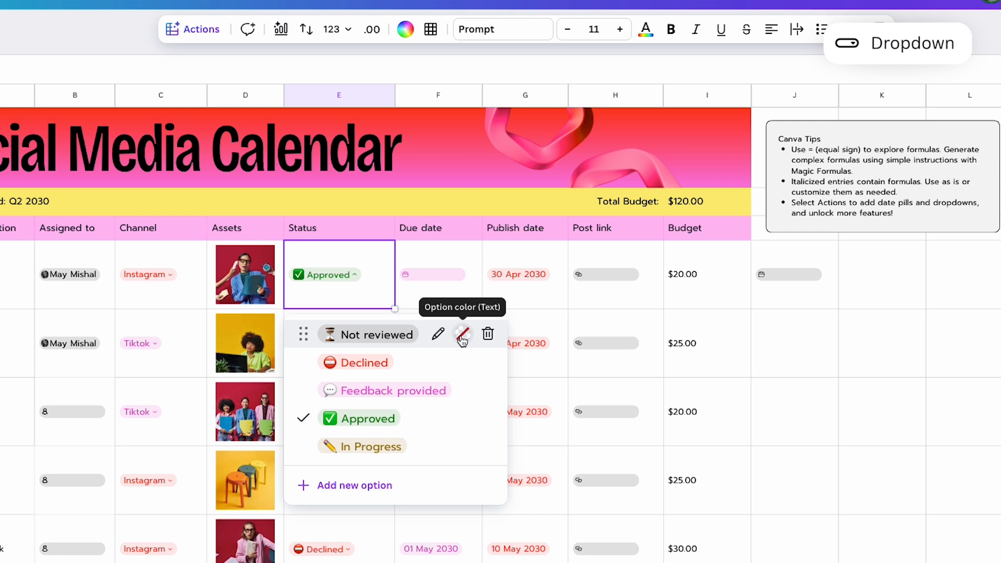
{"action": "left_click", "coordinate": [462, 335]}
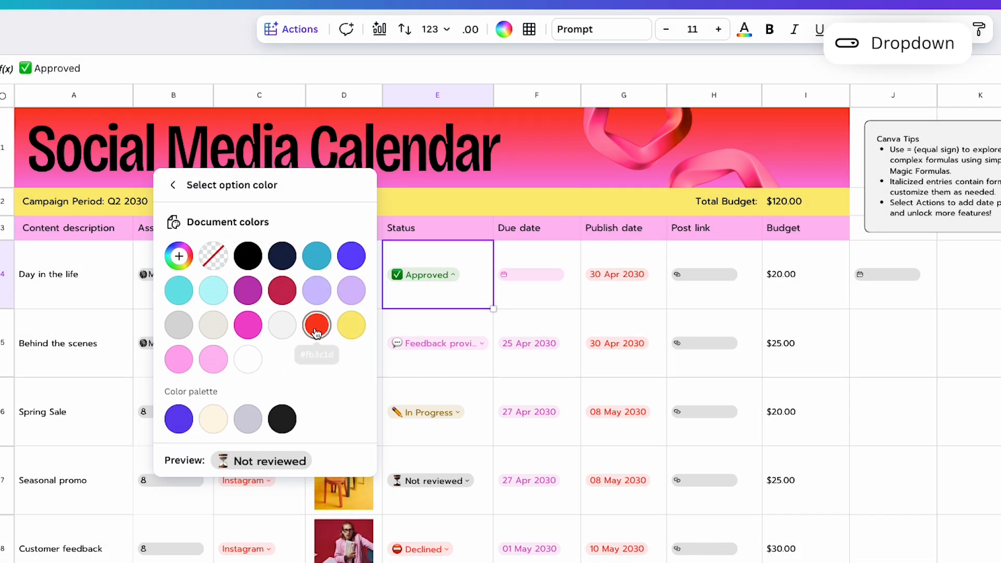
{"action": "left_click", "coordinate": [317, 324]}
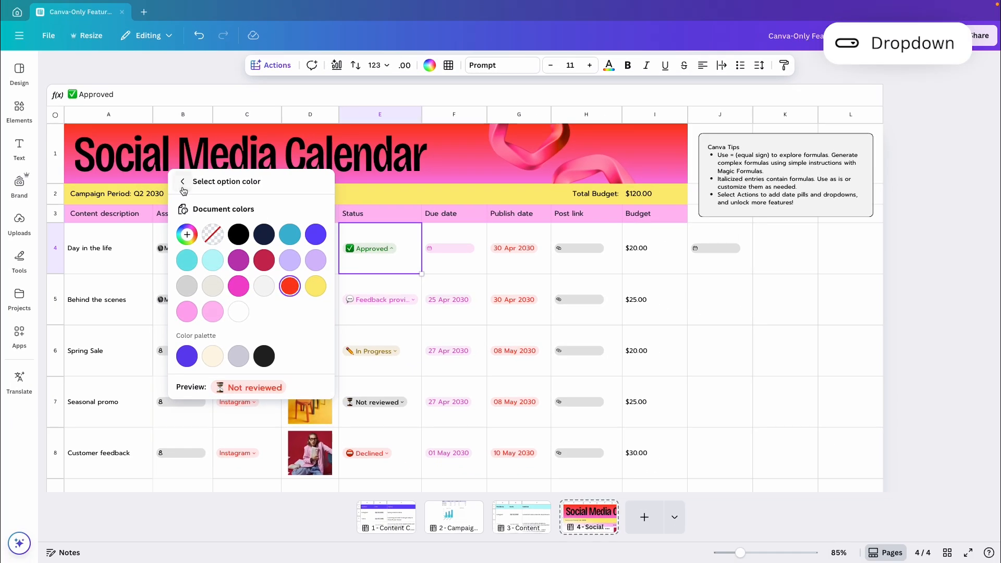
{"action": "left_click", "coordinate": [172, 185]}
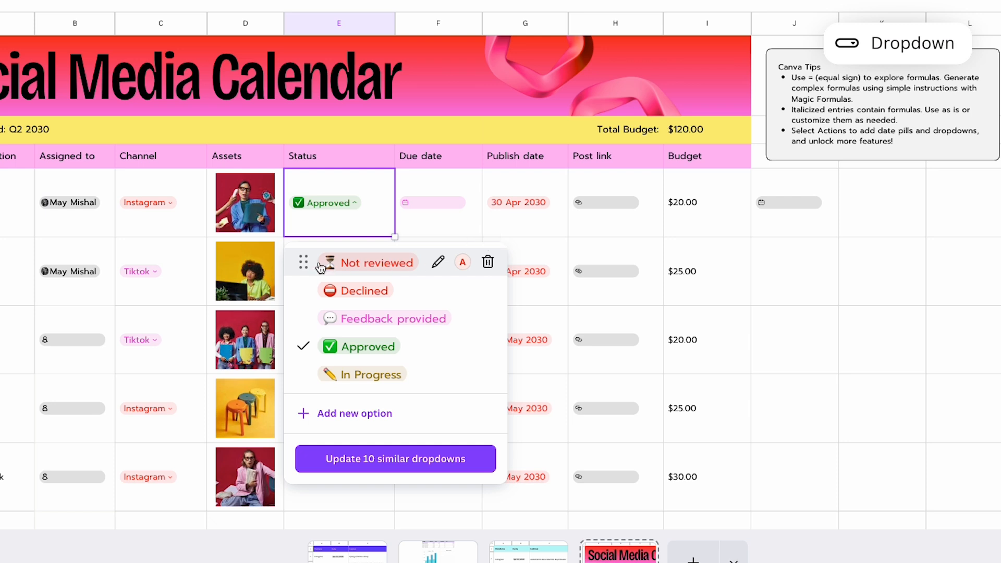
Apply the dropdown option changes to all similar Status dropdowns in the sheet.
{"action": "mouse_move", "coordinate": [303, 262]}
{"action": "left_mouse_down"}
{"action": "mouse_move", "coordinate": [303, 341]}
{"action": "mouse_move", "coordinate": [297, 275]}
{"action": "left_mouse_up"}
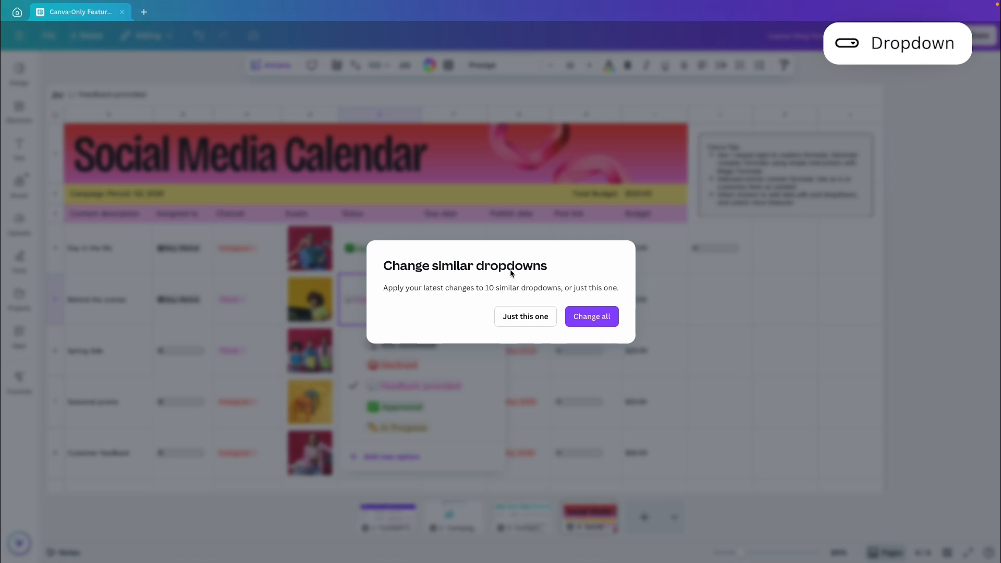
{"action": "left_click", "coordinate": [589, 324]}
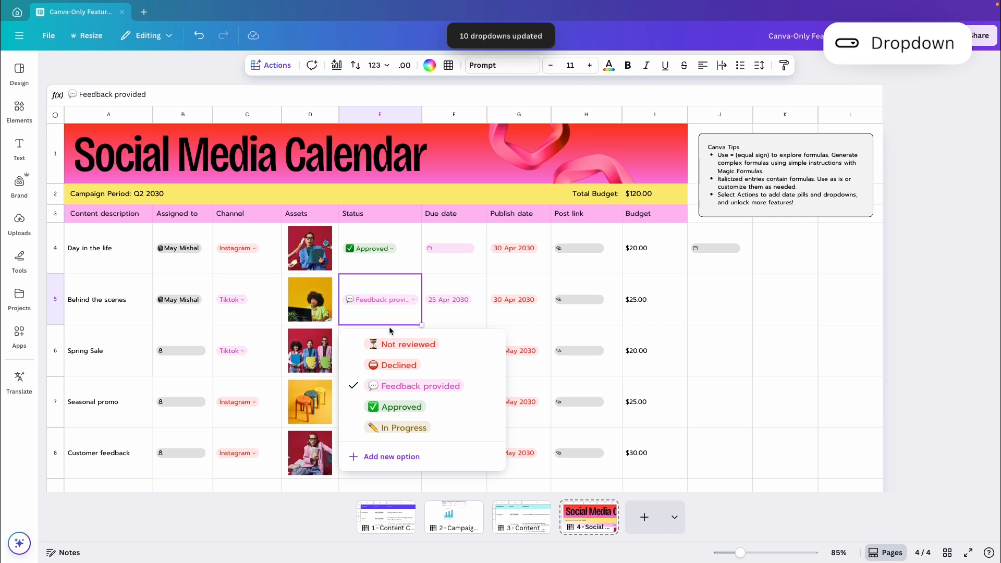
{"action": "mouse_move", "coordinate": [390, 350]}
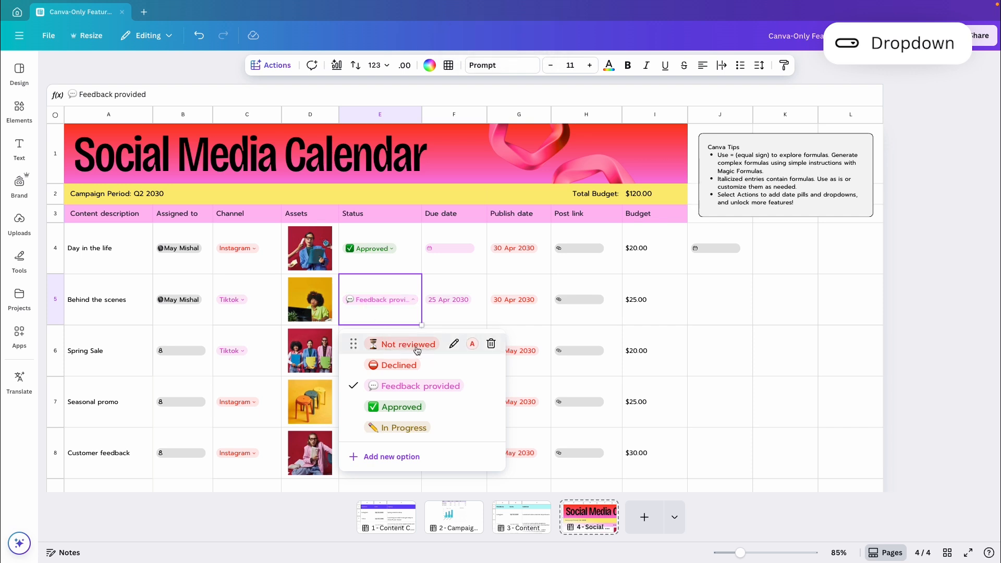
Insert the preset Approval dropdown in cell J5 and view its list of options.
{"action": "left_click", "coordinate": [704, 303]}
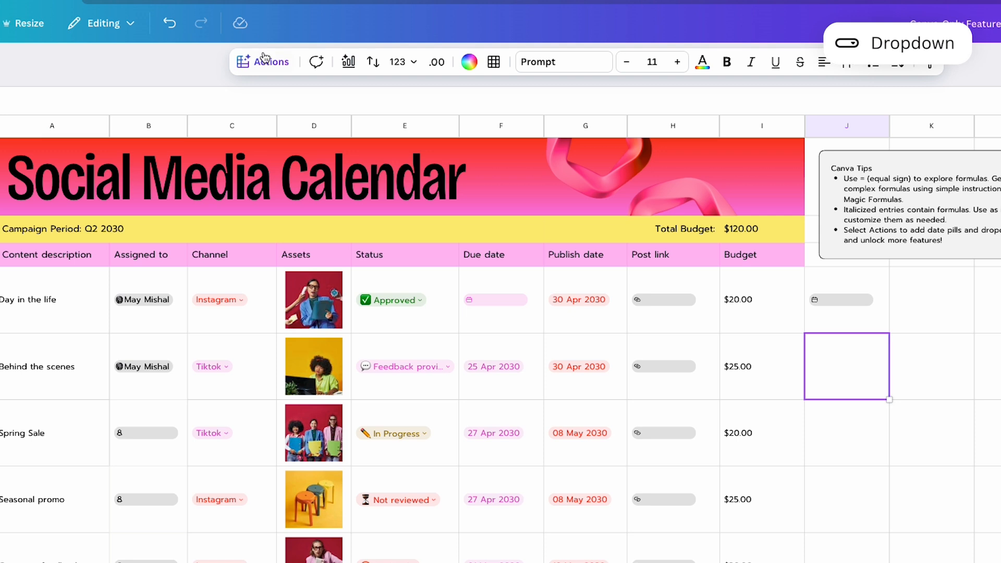
{"action": "left_click", "coordinate": [272, 65]}
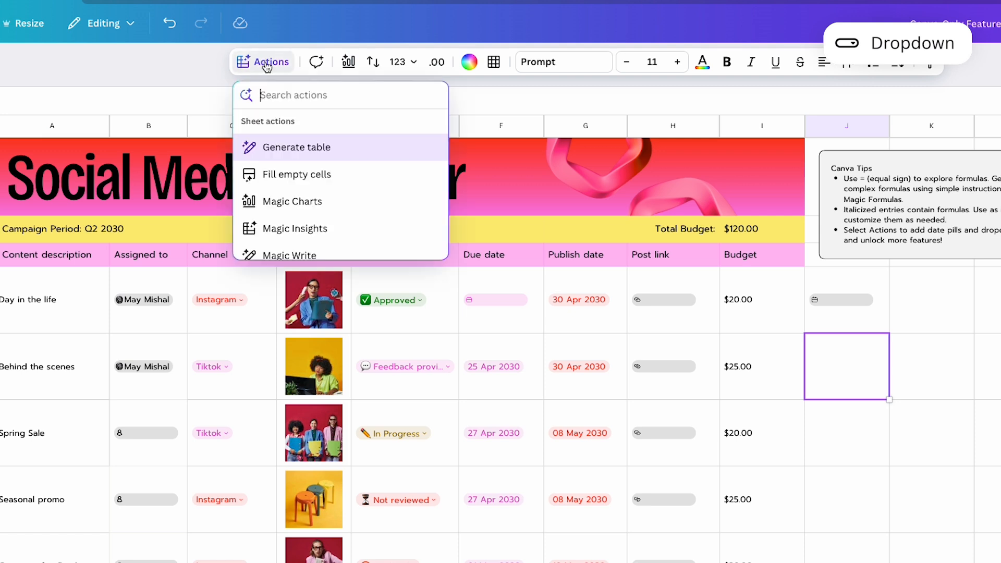
{"action": "scroll", "coordinate": [313, 201], "scroll_direction": "down", "scroll_amount": 6}
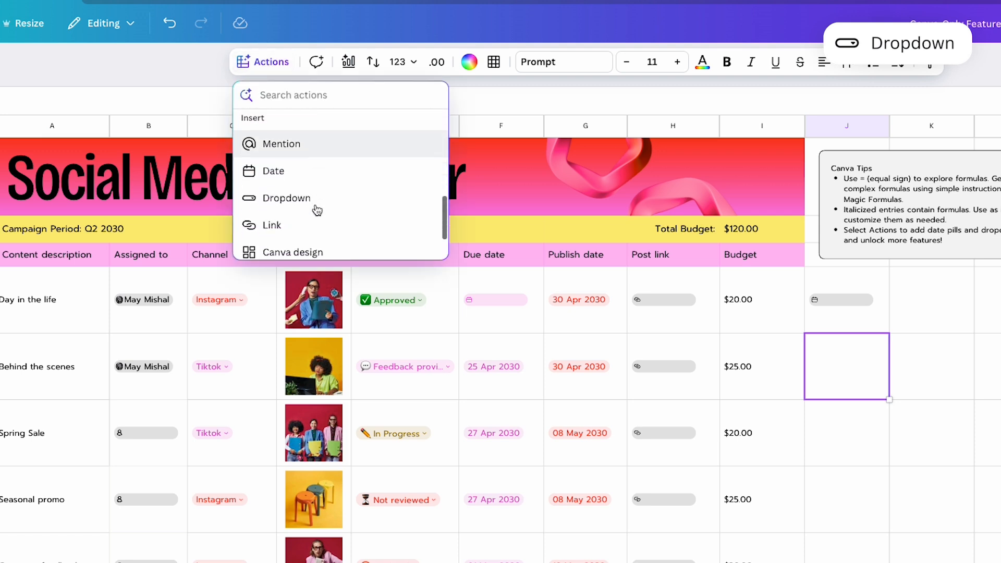
{"action": "left_click", "coordinate": [279, 199]}
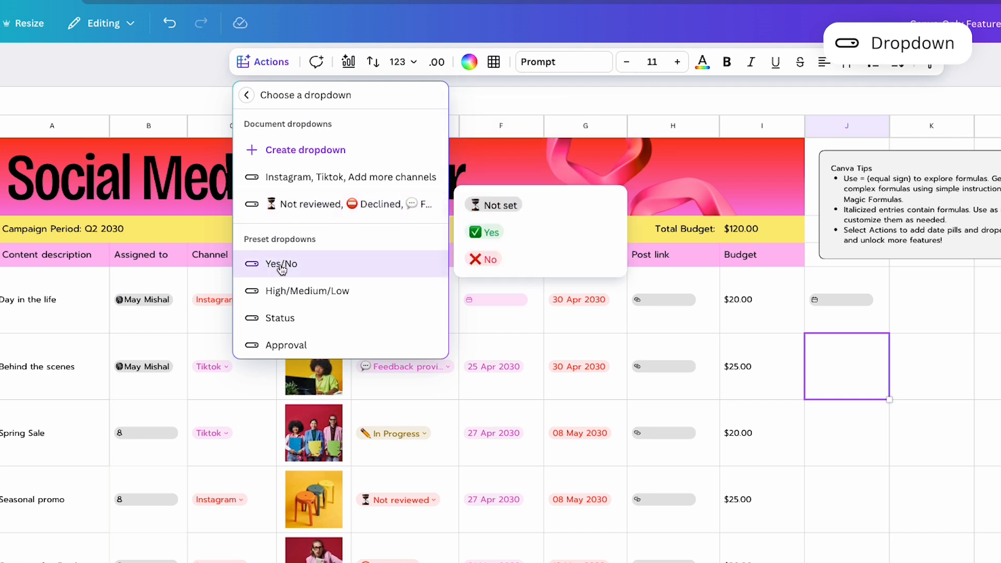
{"action": "left_click", "coordinate": [306, 346]}
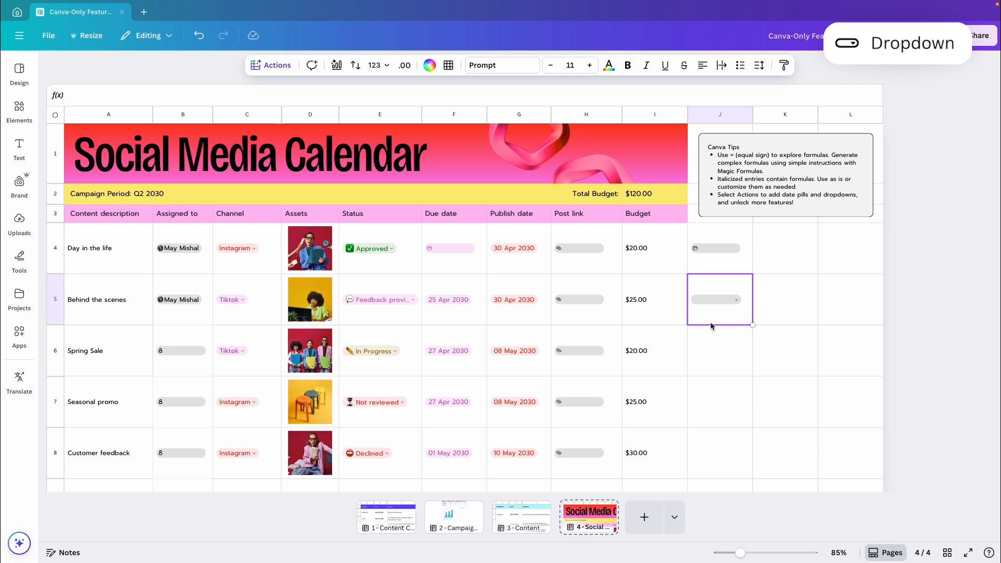
{"action": "left_click", "coordinate": [715, 299]}
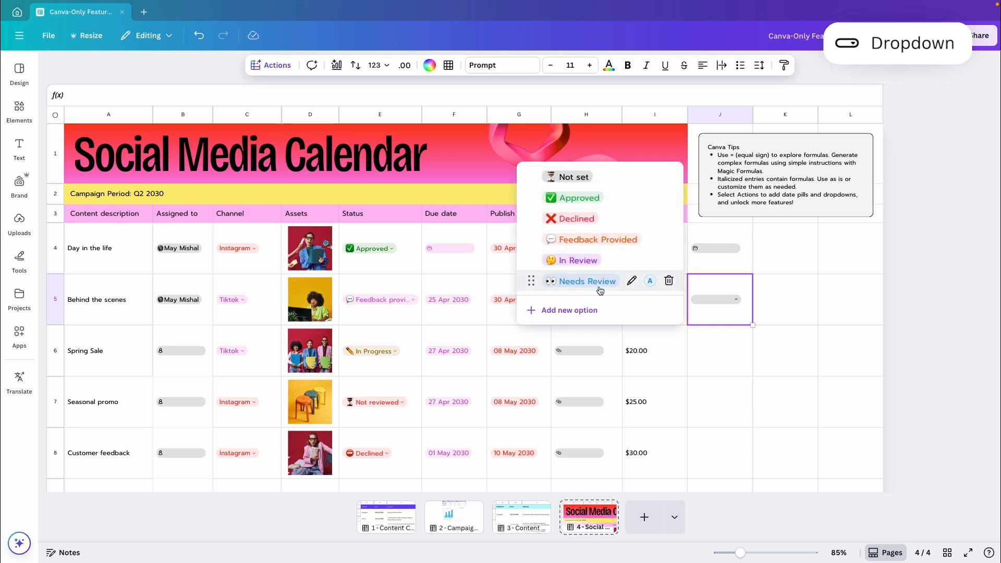
{"action": "left_click", "coordinate": [773, 314]}
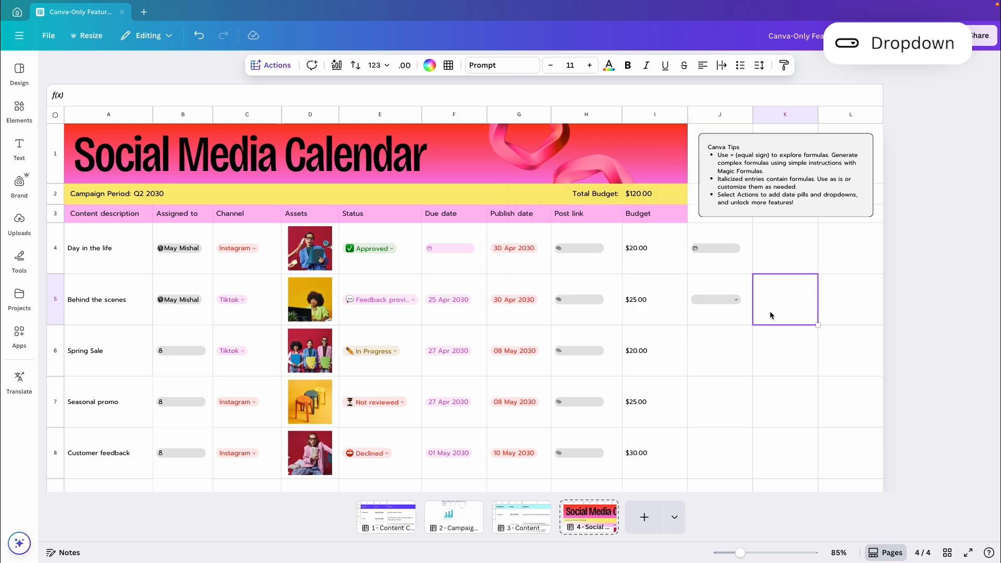
Open the link settings for the Post link cell in the Day in the life row and review the suggested designs and pages.
{"action": "left_click", "coordinate": [570, 250]}
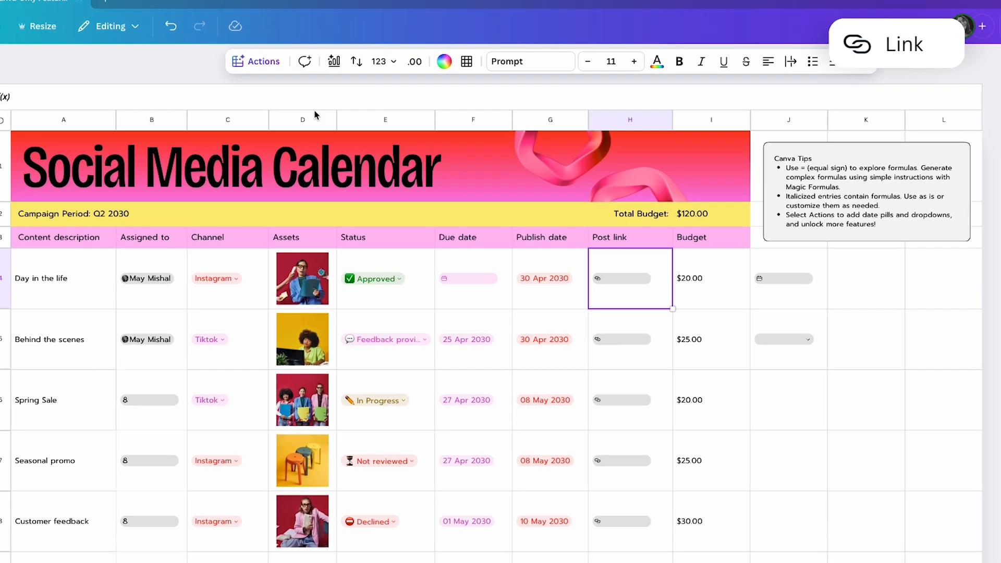
{"action": "left_click", "coordinate": [271, 64]}
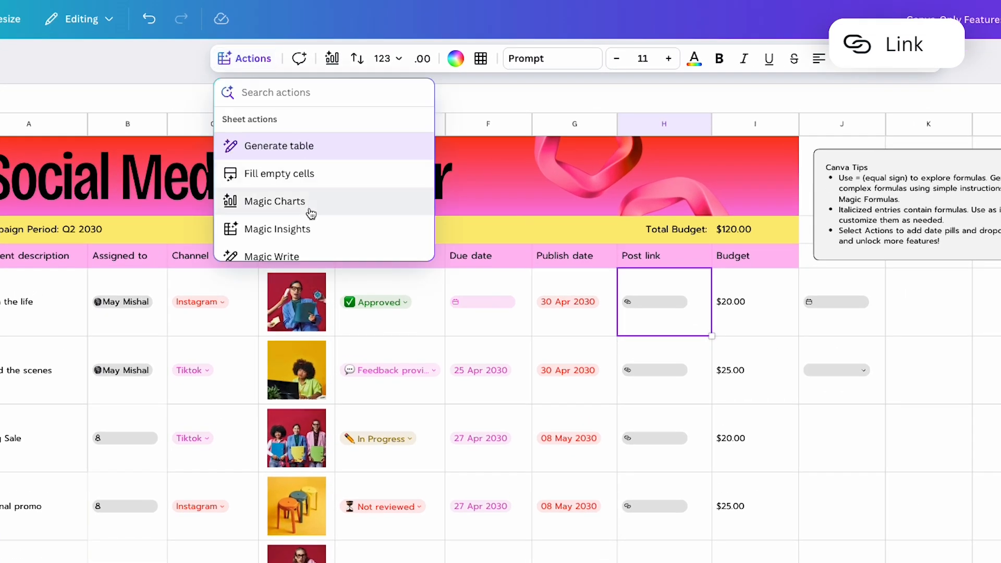
{"action": "scroll", "coordinate": [311, 214], "scroll_direction": "down", "scroll_amount": 8}
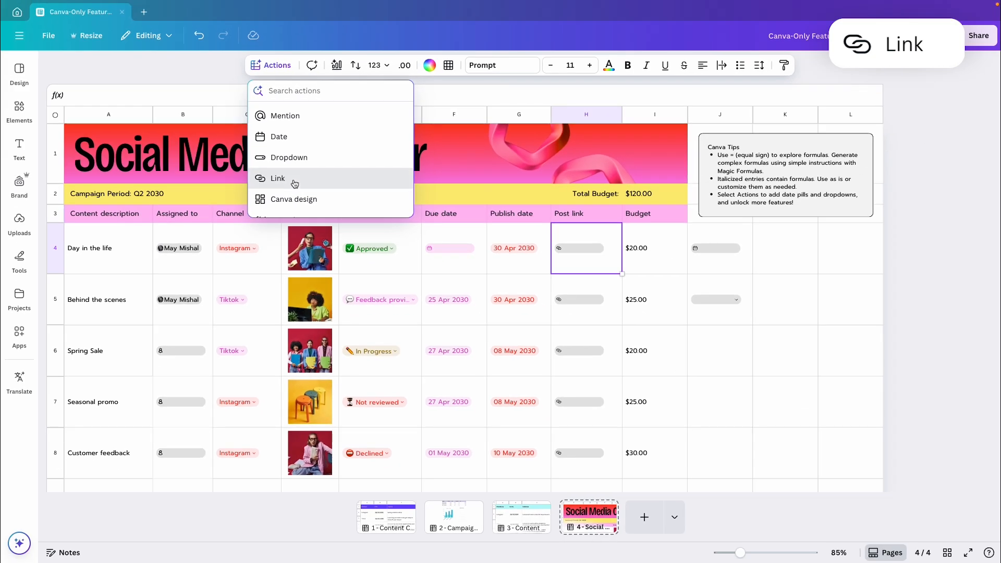
{"action": "left_click", "coordinate": [232, 209]}
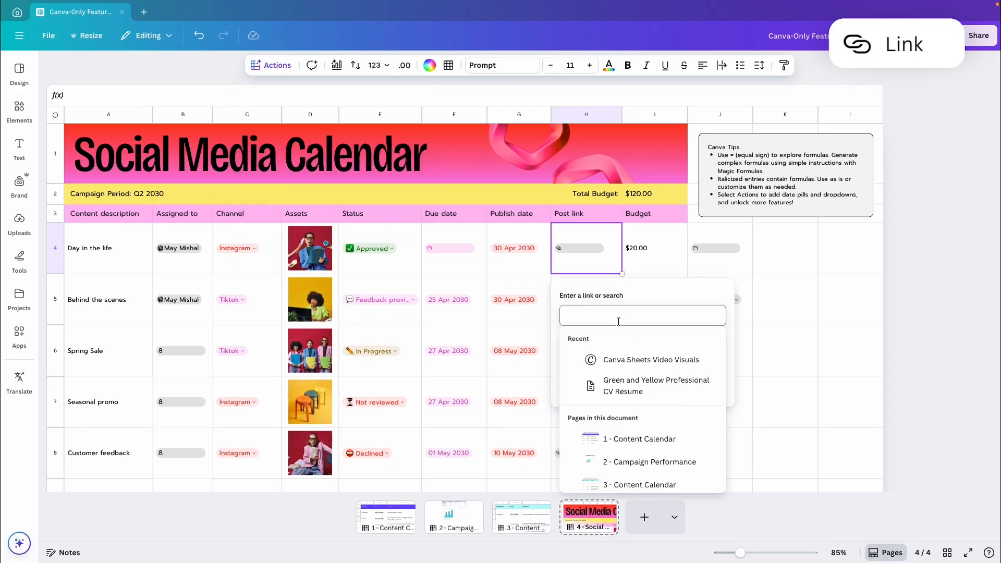
{"action": "scroll", "coordinate": [615, 444], "scroll_direction": "down", "scroll_amount": 1}
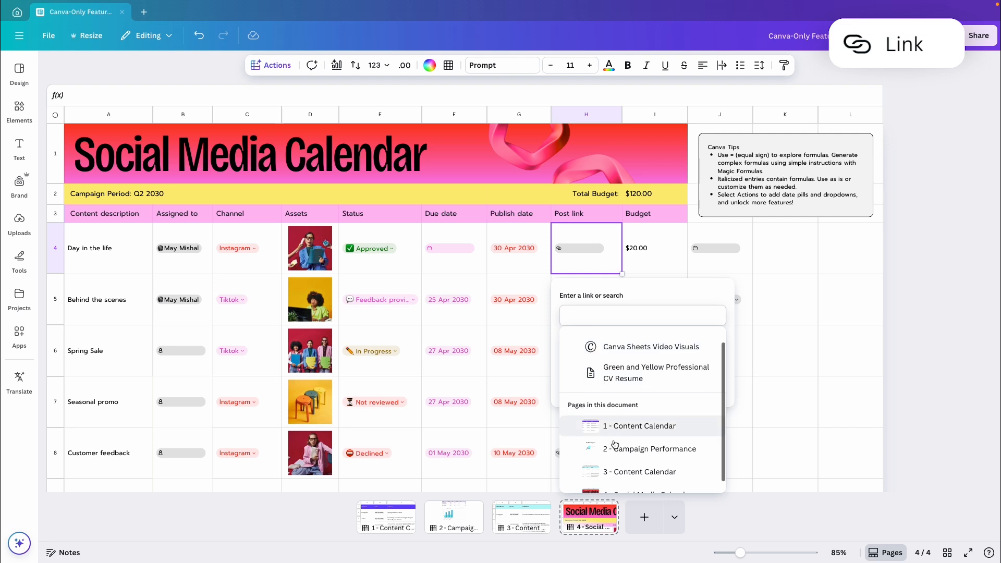
{"action": "scroll", "coordinate": [626, 459], "scroll_direction": "down", "scroll_amount": 1}
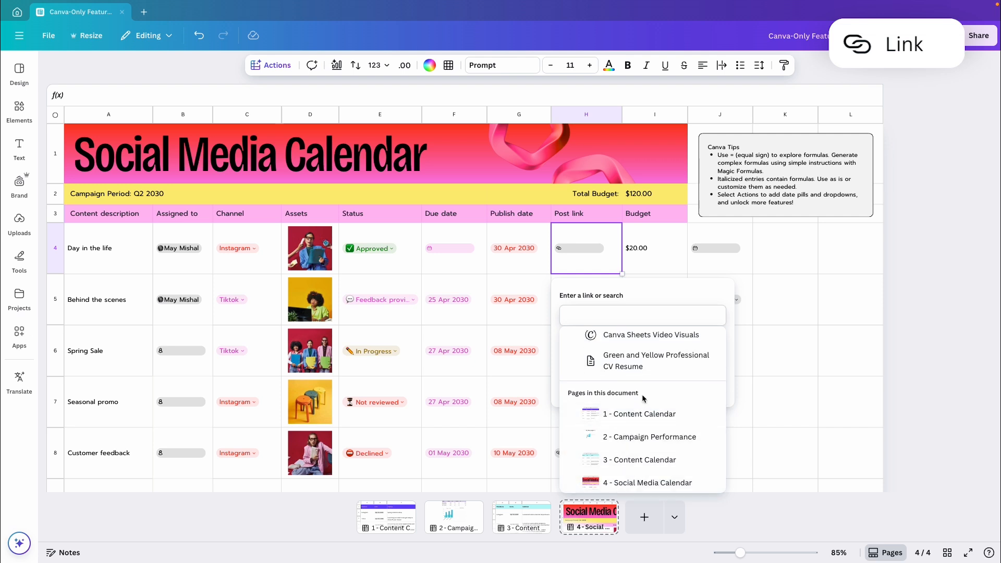
{"action": "scroll", "coordinate": [643, 399], "scroll_direction": "up", "scroll_amount": 2}
{"action": "left_click", "coordinate": [586, 315]}
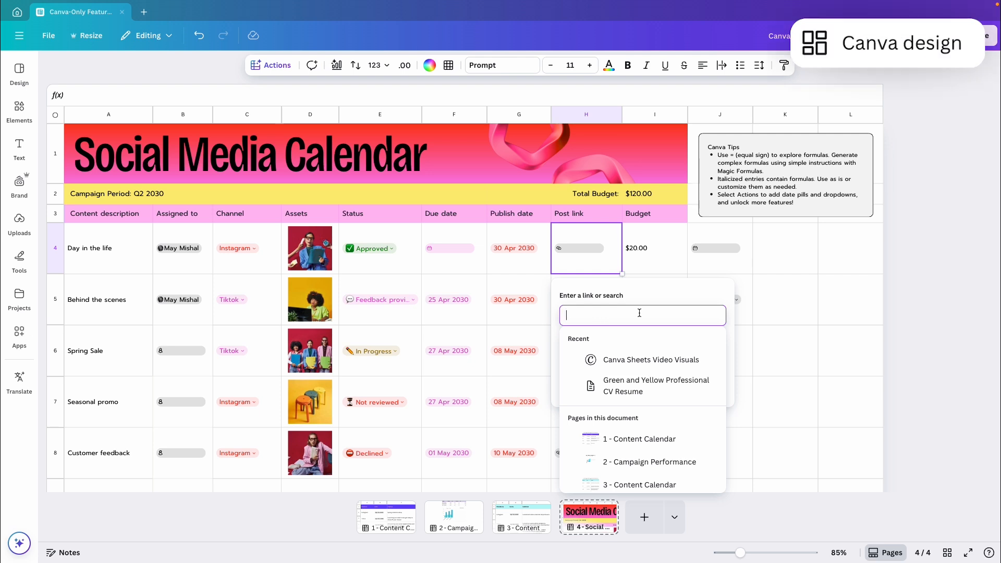
{"action": "left_click", "coordinate": [607, 267]}
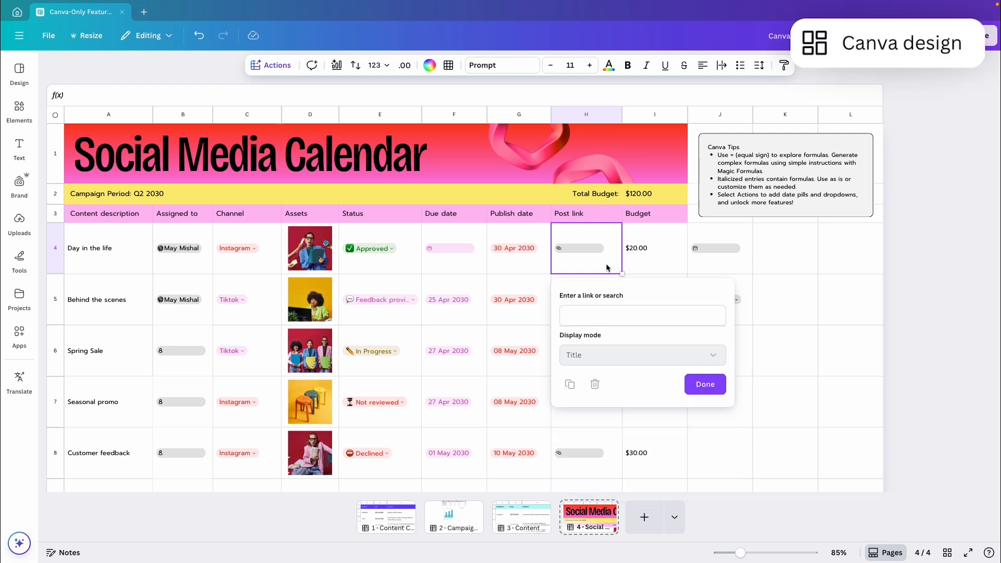
Browse the recent Canva designs available to insert into the Post link cell of the Day in the life row.
{"action": "left_click", "coordinate": [271, 64]}
{"action": "scroll", "coordinate": [305, 194], "scroll_direction": "down", "scroll_amount": 8}
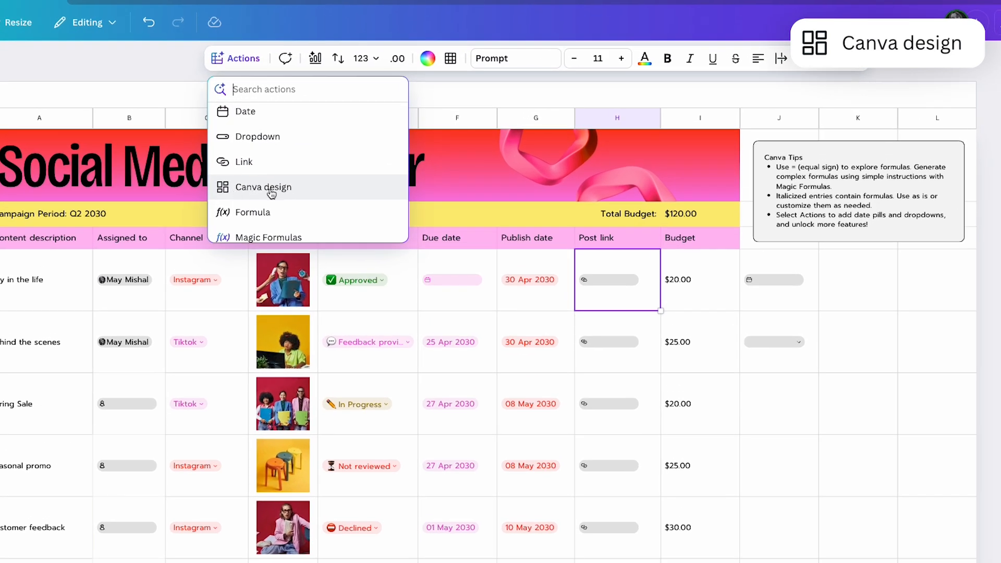
{"action": "left_click", "coordinate": [271, 188]}
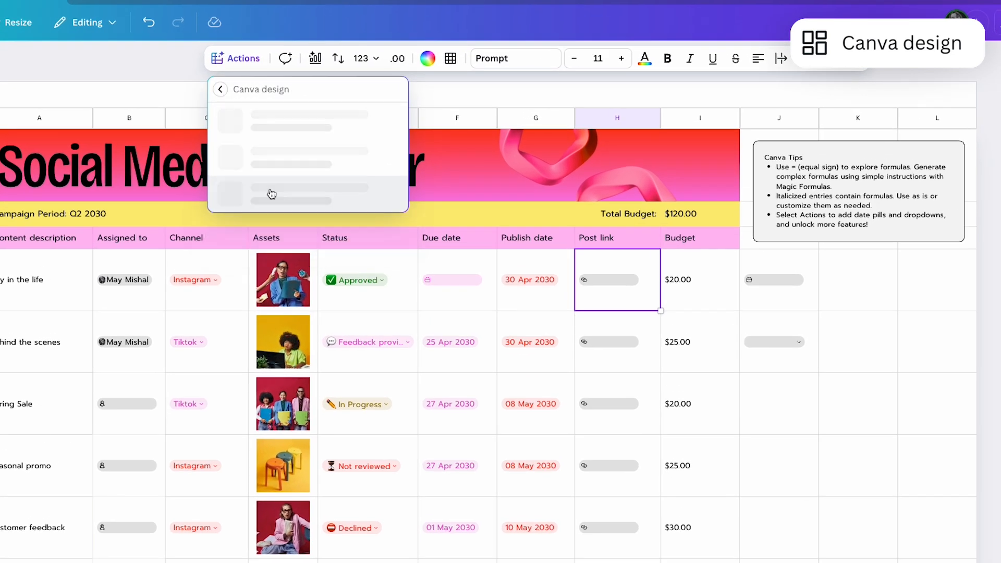
{"action": "scroll", "coordinate": [311, 206], "scroll_direction": "down", "scroll_amount": 5}
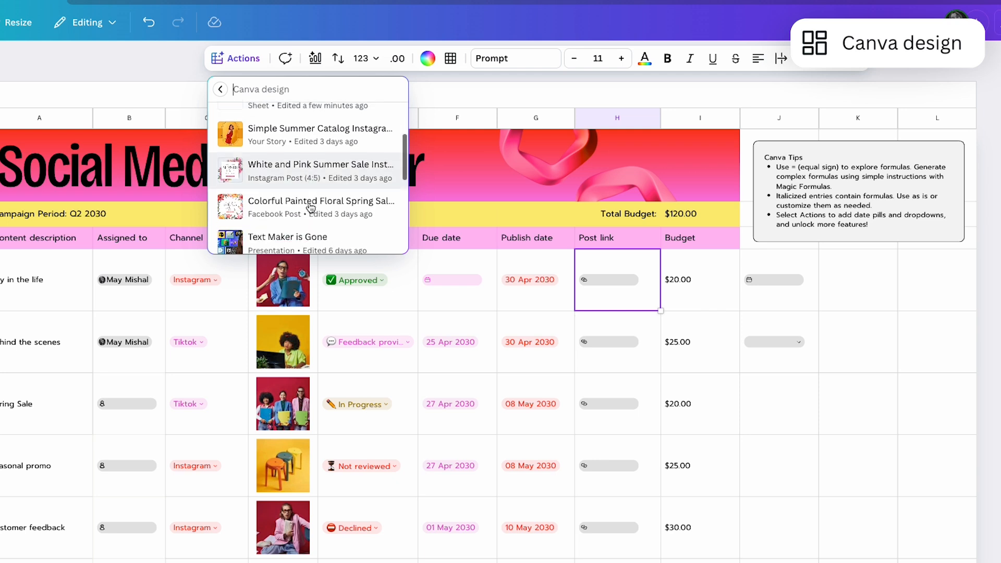
{"action": "scroll", "coordinate": [310, 206], "scroll_direction": "down", "scroll_amount": 3}
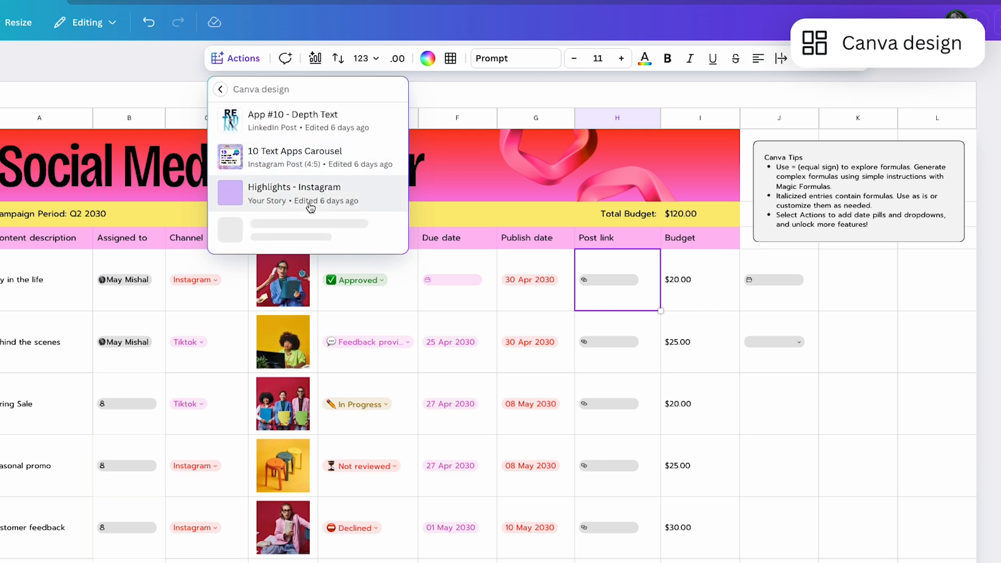
{"action": "left_click", "coordinate": [310, 161]}
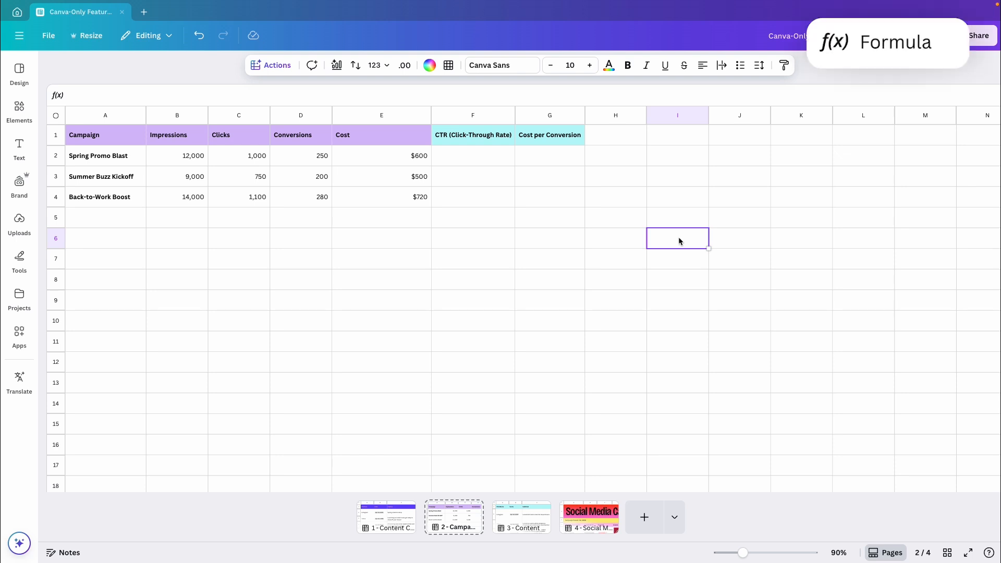
Insert a formula in cell F2 that divides clicks by impressions, = C2 / B2, for the Spring Promo Blast CTR.
{"action": "left_click", "coordinate": [478, 165]}
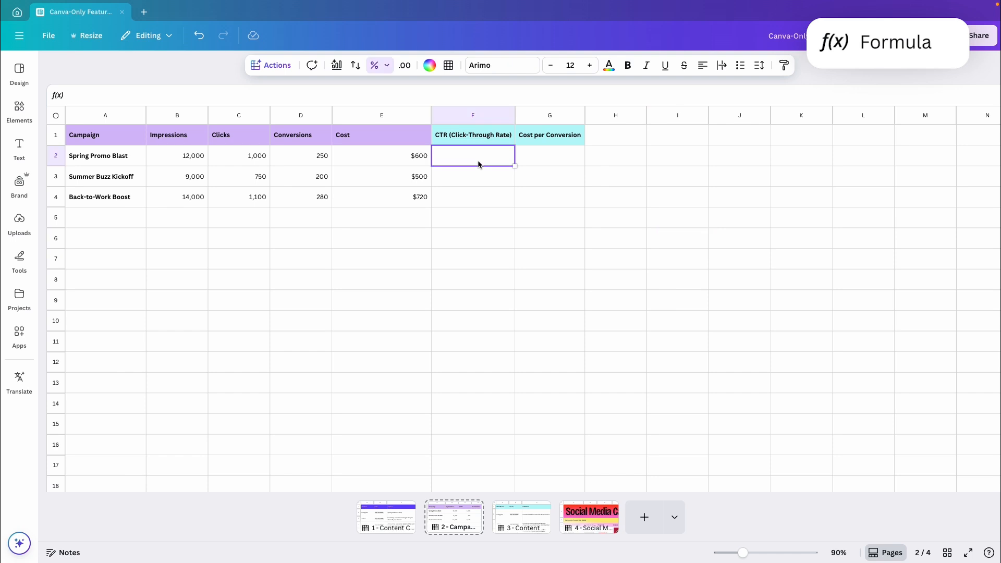
{"action": "left_click", "coordinate": [271, 66]}
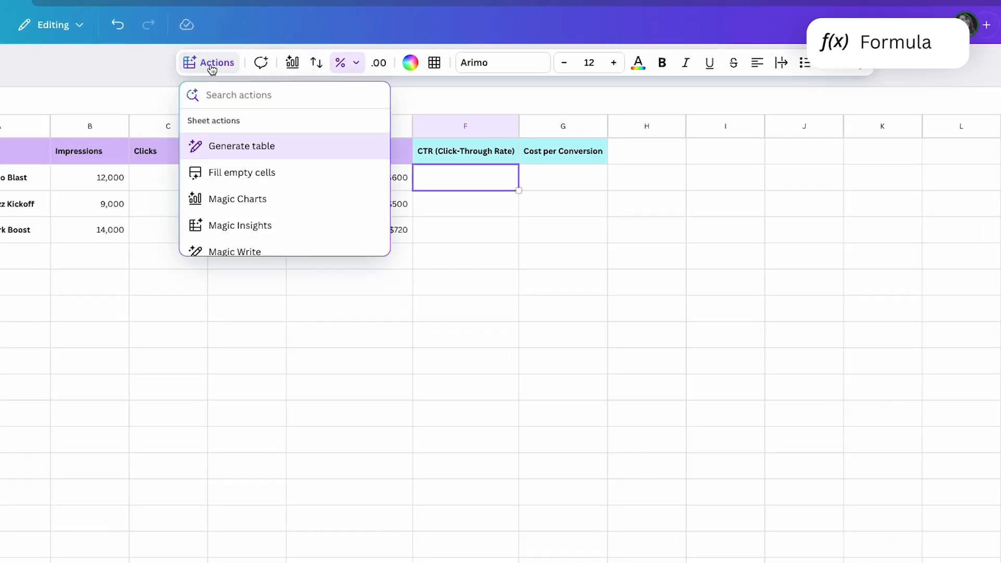
{"action": "scroll", "coordinate": [232, 190], "scroll_direction": "down", "scroll_amount": 8}
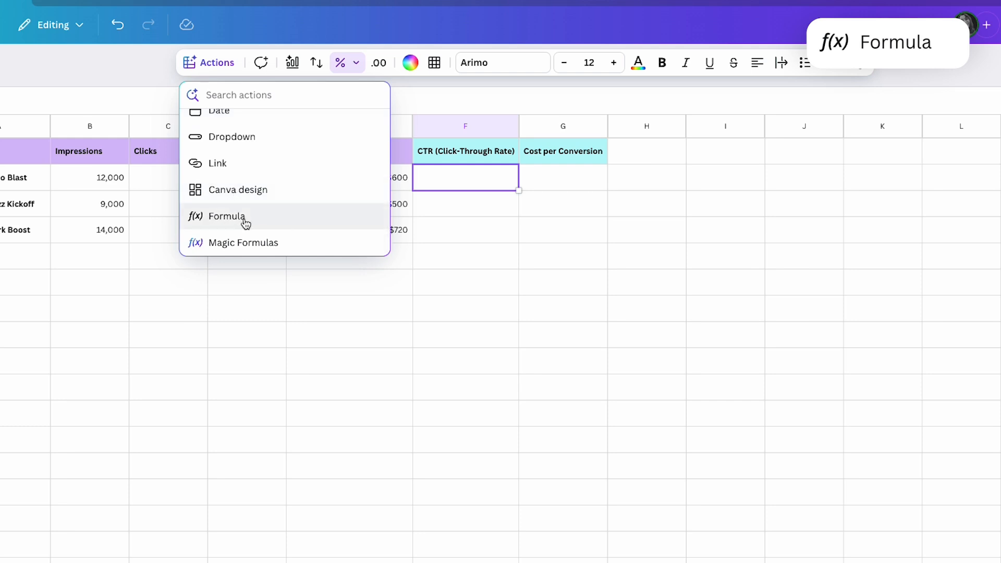
{"action": "left_click", "coordinate": [246, 223]}
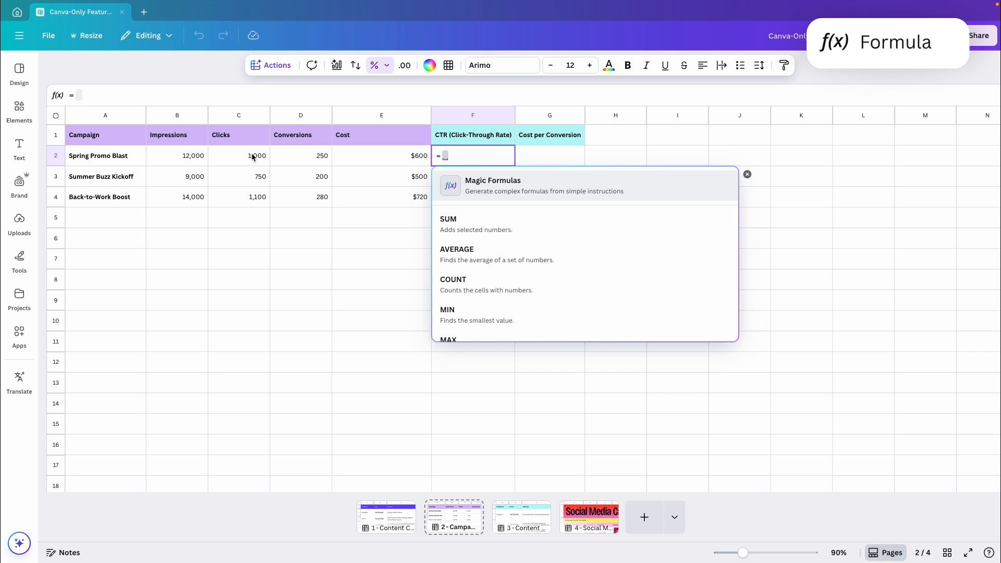
{"action": "left_click", "coordinate": [253, 157]}
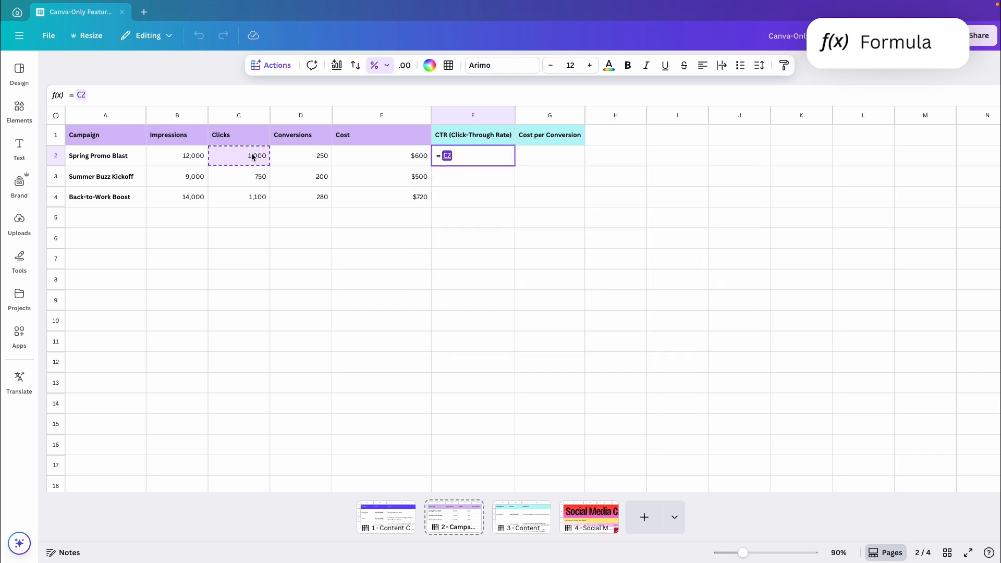
{"action": "type", "text": "/"}
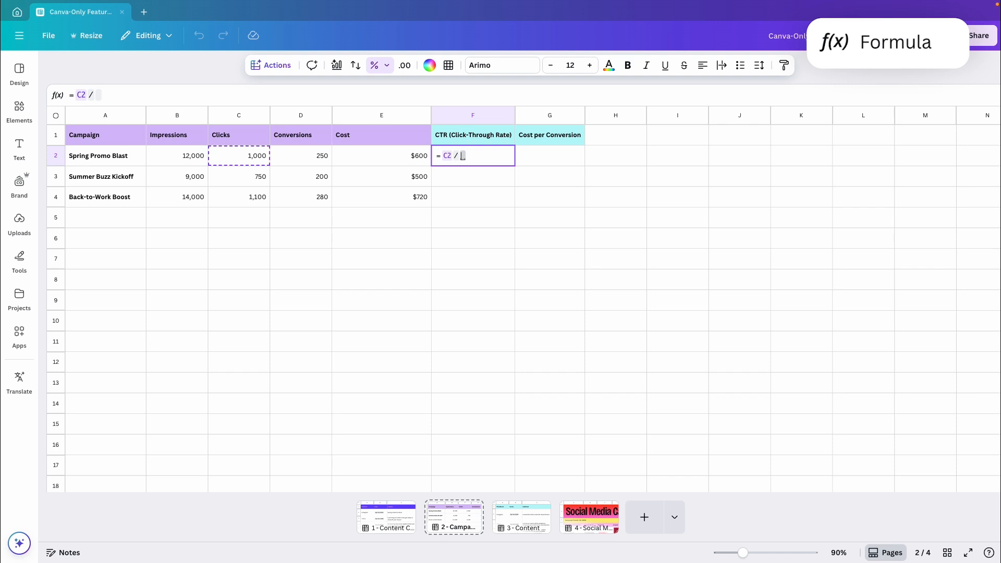
{"action": "left_click", "coordinate": [181, 158]}
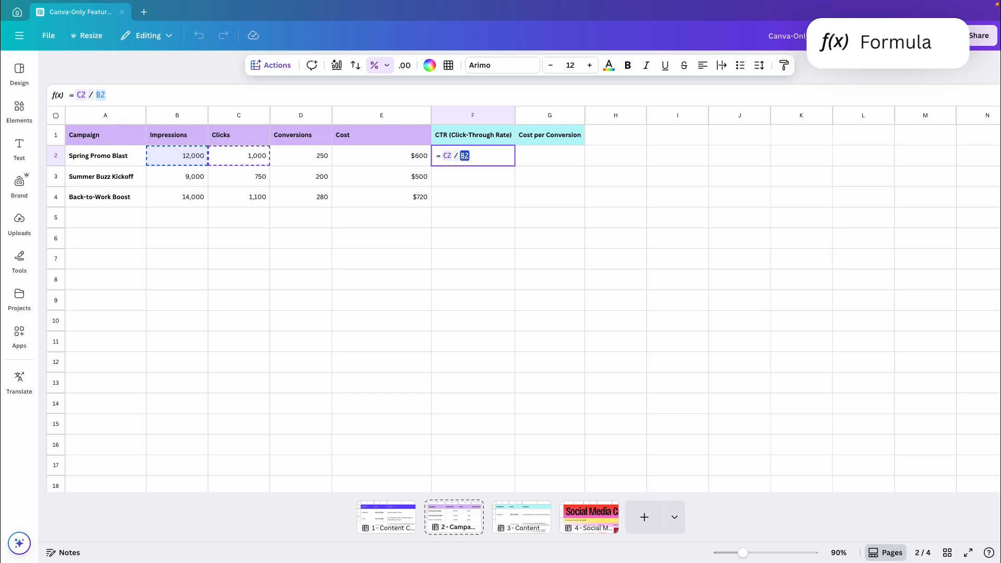
{"action": "key", "text": "Return"}
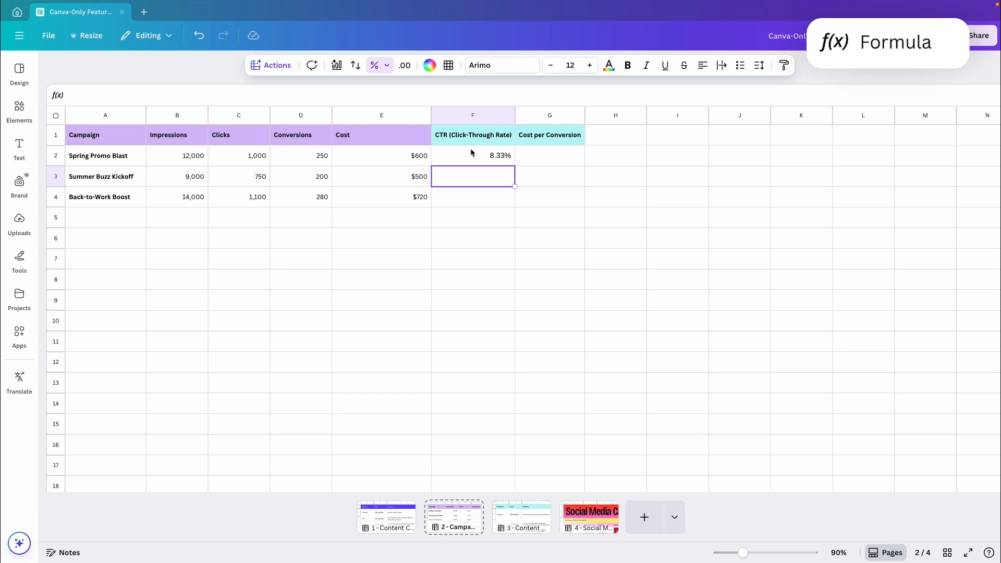
Apply the Percentage format to cell F2 and fill its CTR formula down through cell F4.
{"action": "left_click", "coordinate": [475, 157]}
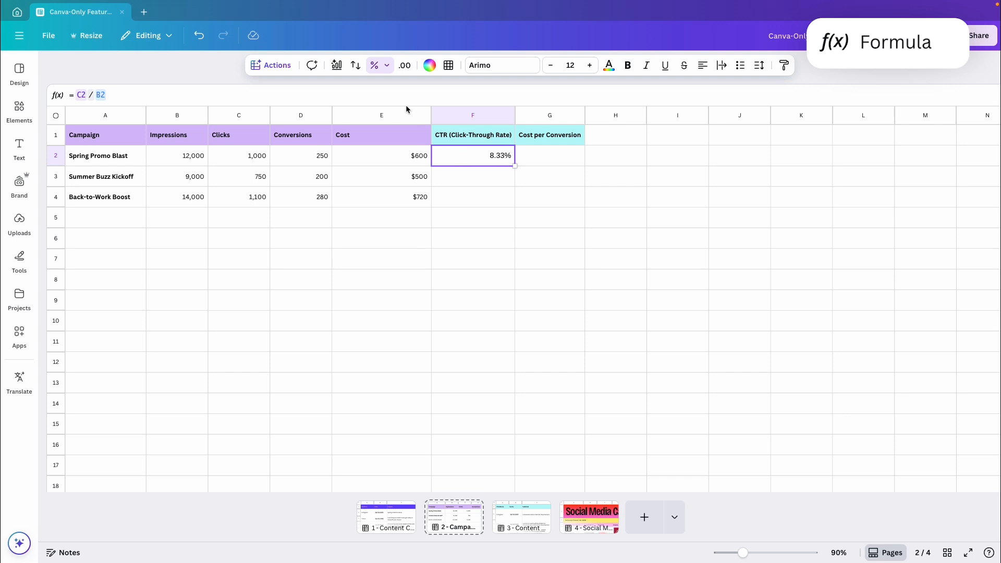
{"action": "left_click", "coordinate": [386, 65]}
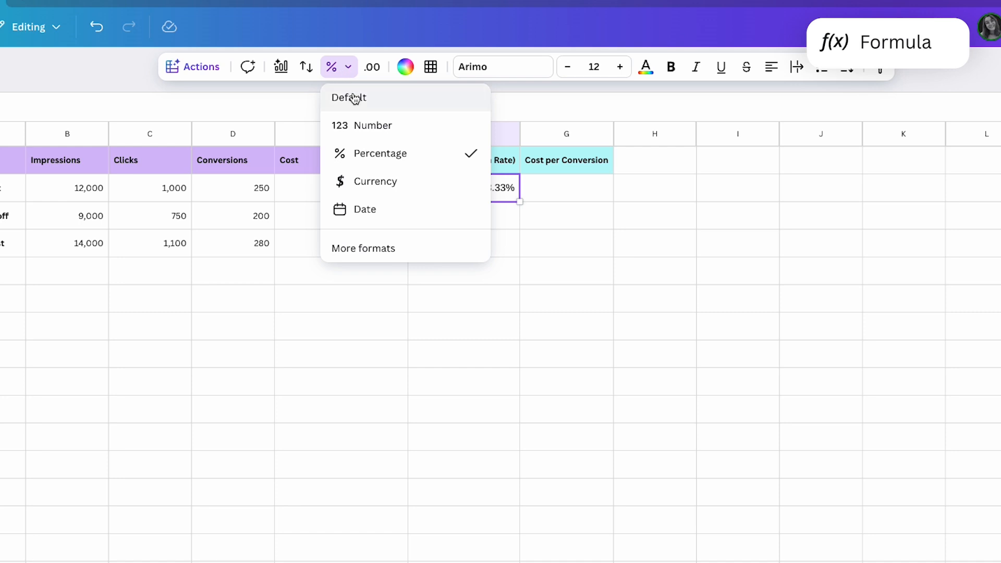
{"action": "left_click", "coordinate": [394, 164]}
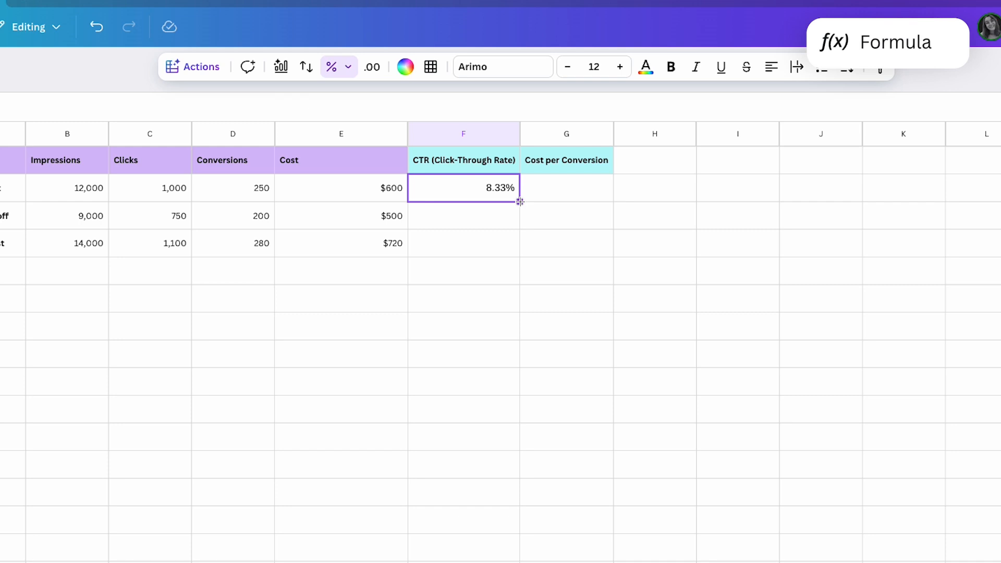
{"action": "left_click_drag", "start_coordinate": [520, 202], "coordinate": [520, 244]}
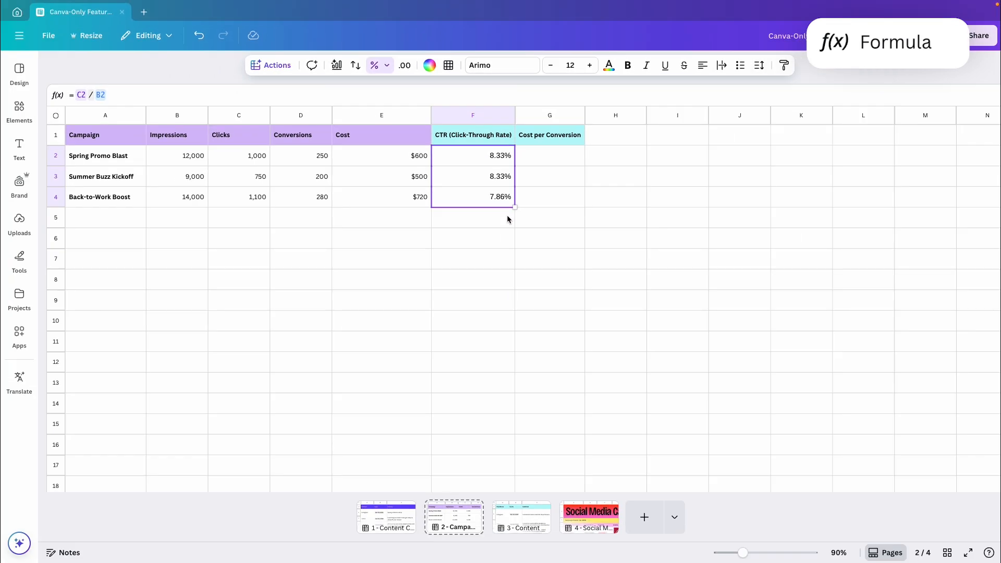
{"action": "left_click", "coordinate": [508, 219]}
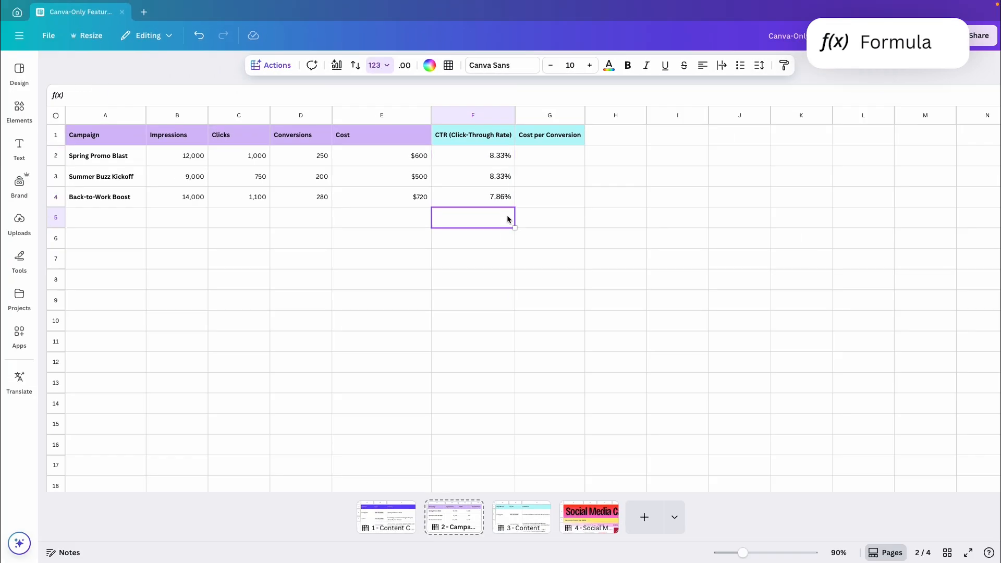
Enter the formula = E2 / D2 in cell G2 to calculate the Spring Promo Blast cost per conversion.
{"action": "left_click", "coordinate": [539, 157]}
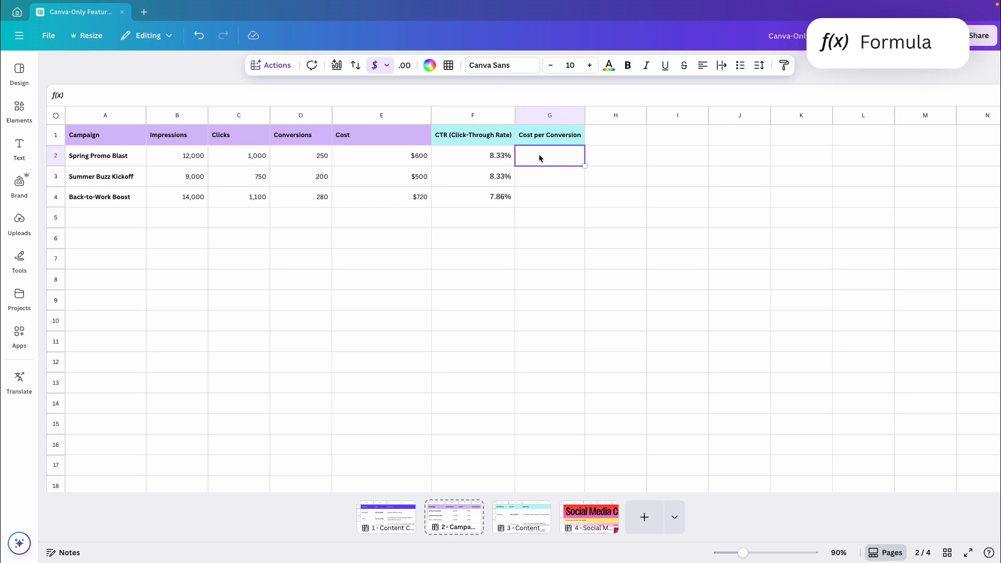
{"action": "type", "text": "="}
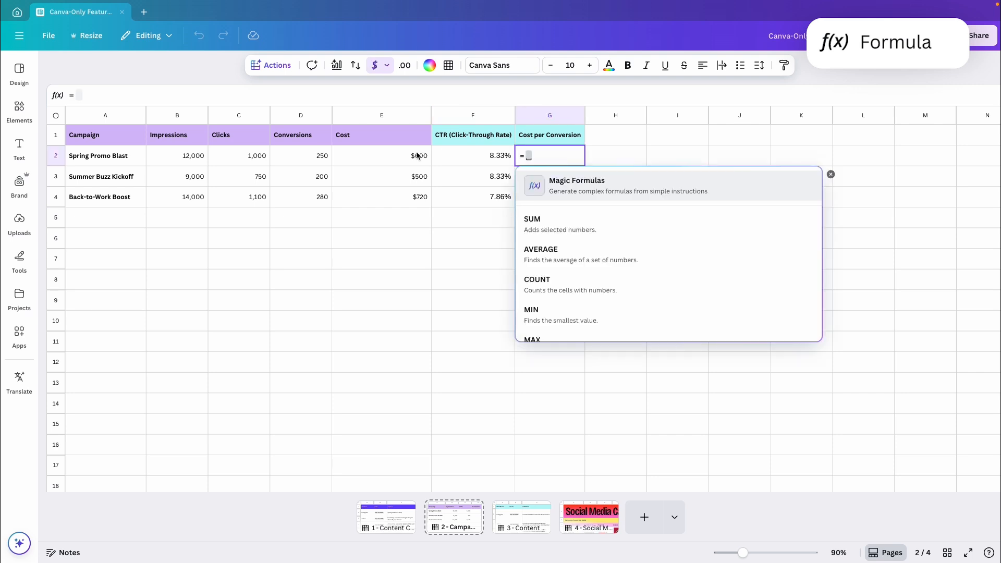
{"action": "left_click", "coordinate": [397, 157]}
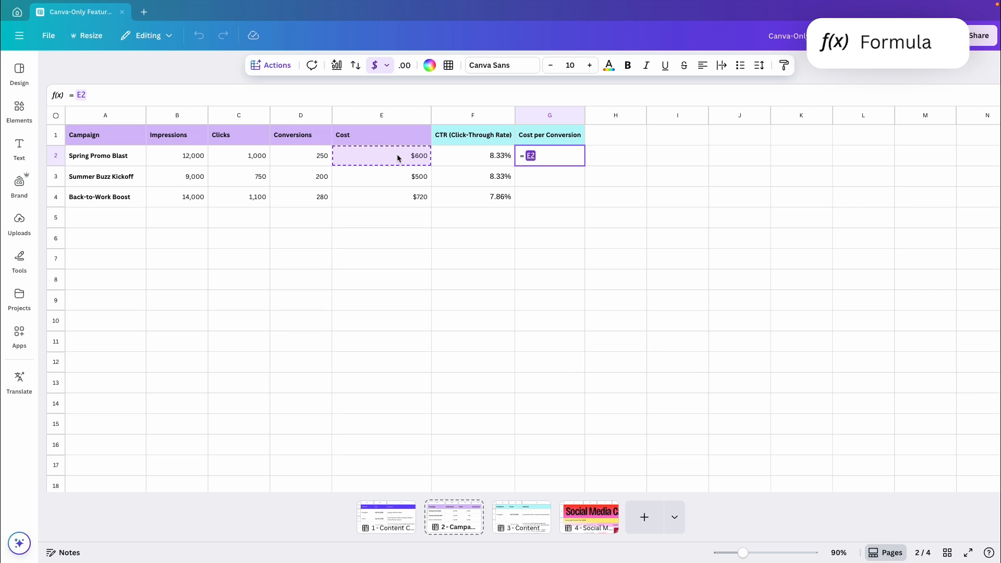
{"action": "type", "text": "/"}
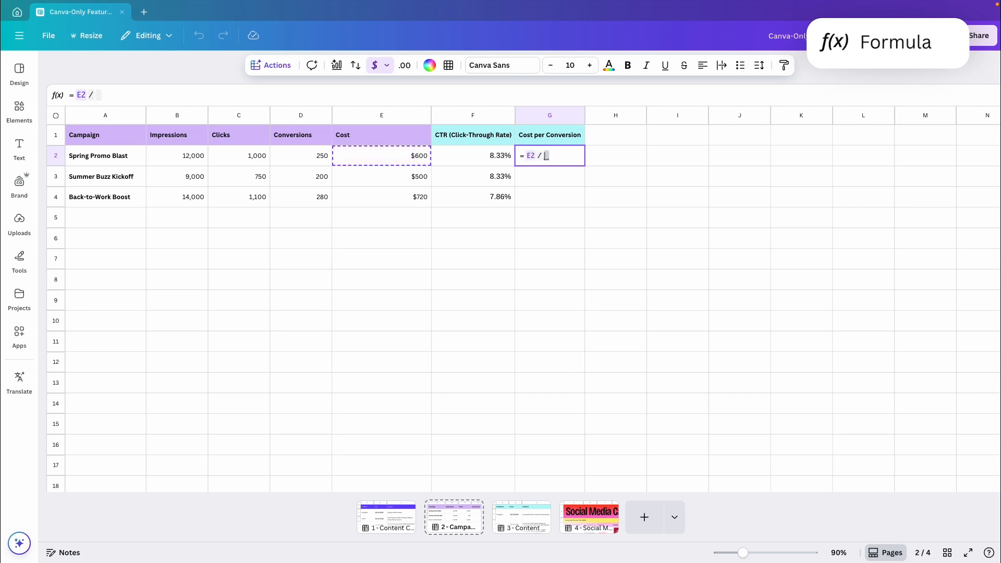
{"action": "left_click", "coordinate": [314, 158]}
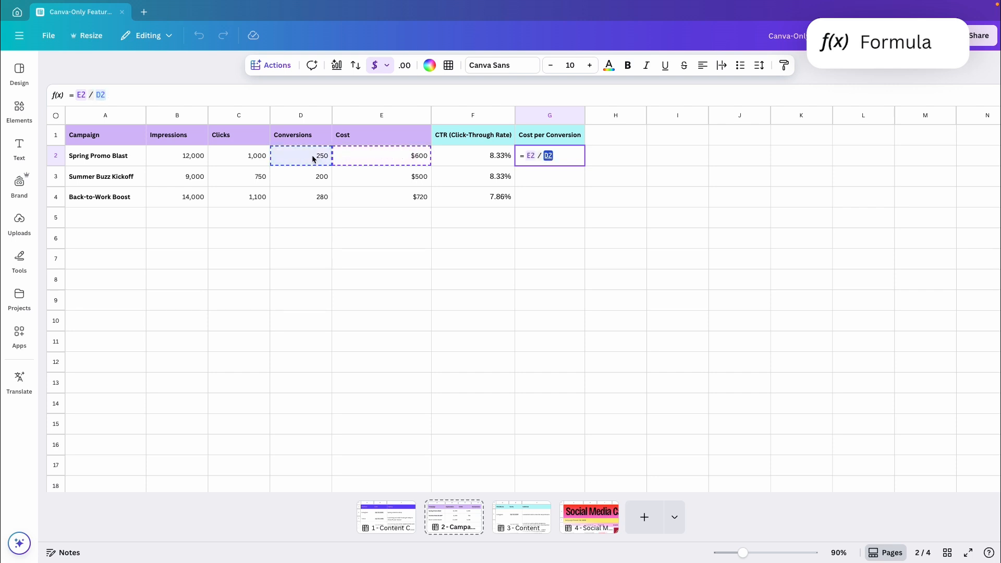
{"action": "key", "text": "Return"}
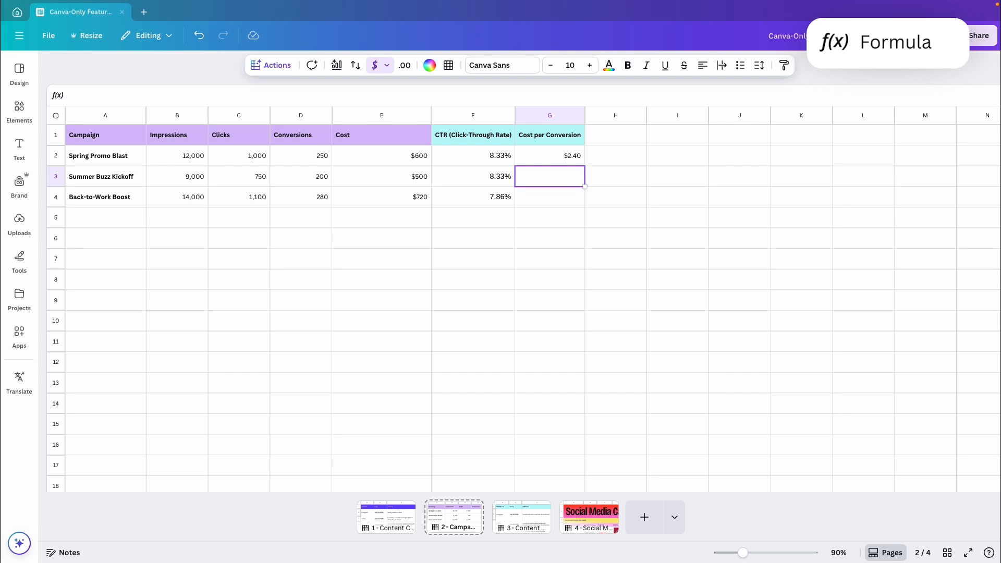
Set the cost per conversion in cell G2 to 1 decimal place.
{"action": "left_click", "coordinate": [554, 161]}
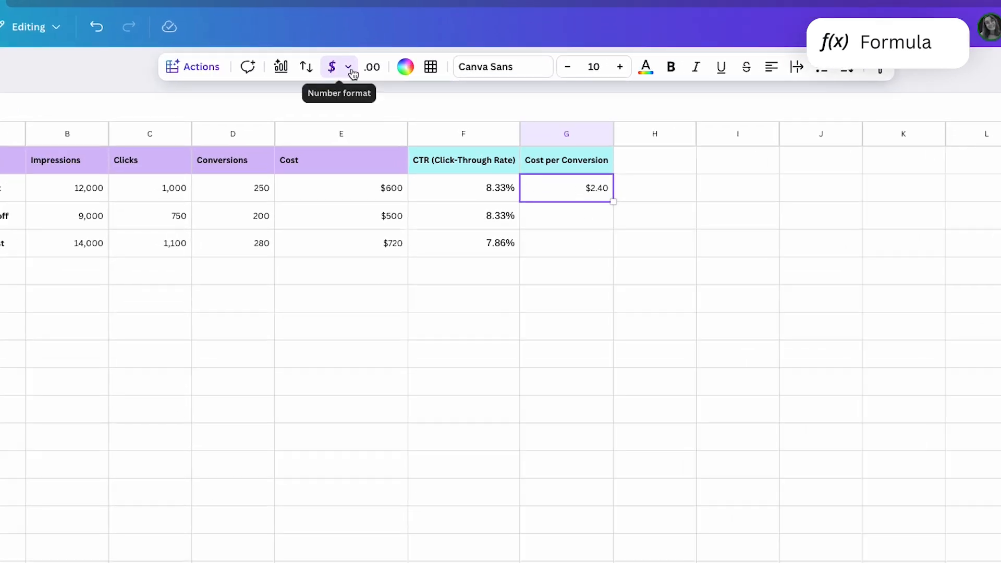
{"action": "left_click", "coordinate": [372, 69]}
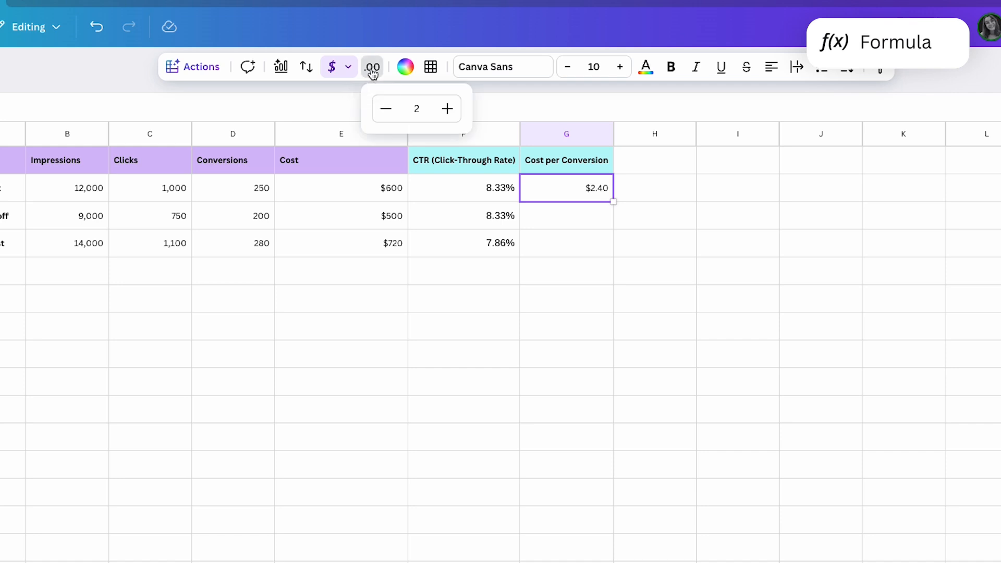
{"action": "left_click", "coordinate": [383, 108]}
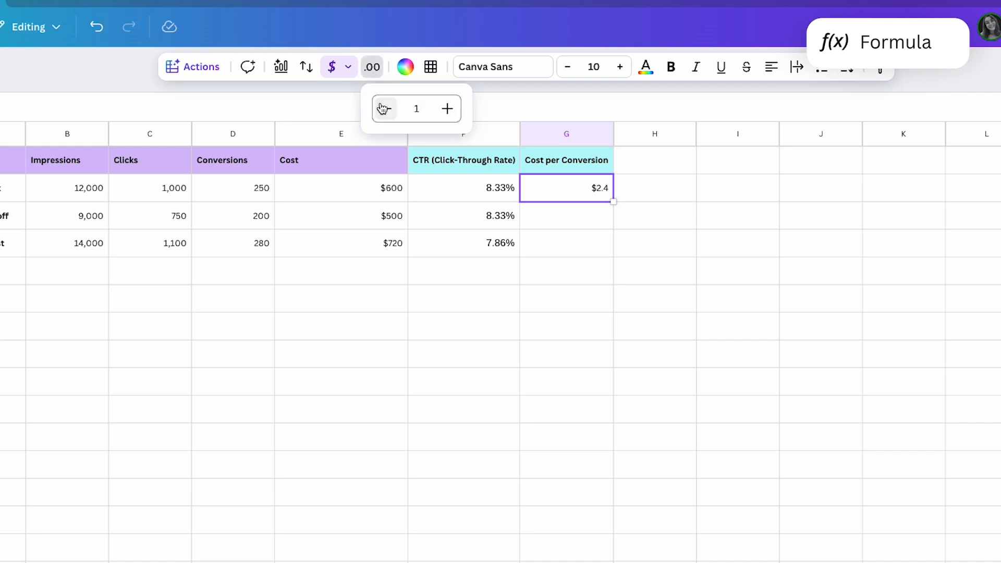
Set the cost per conversion in cell G2 to 2 decimal places and fill its formula down through cell G4.
{"action": "left_click", "coordinate": [448, 109]}
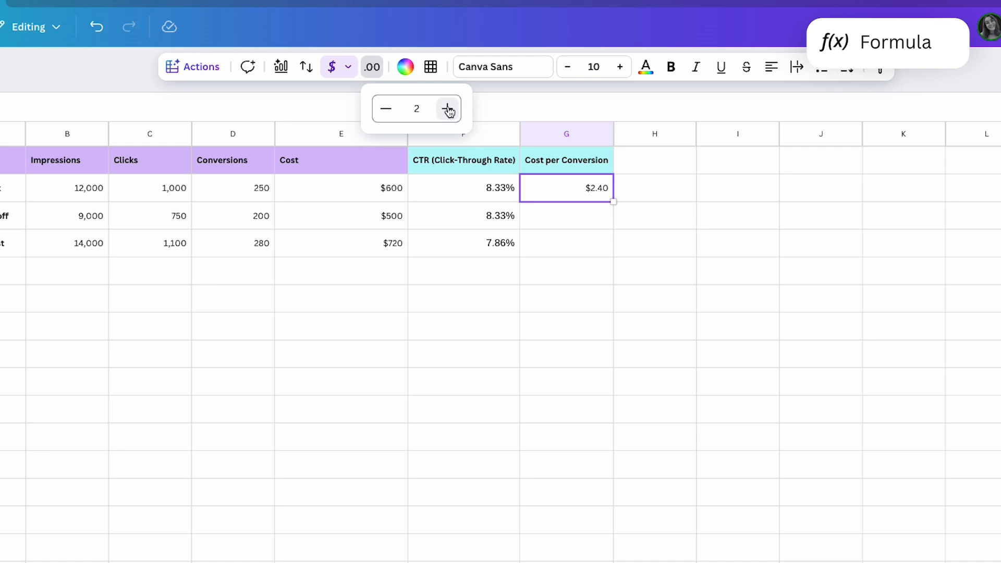
{"action": "left_click", "coordinate": [543, 238]}
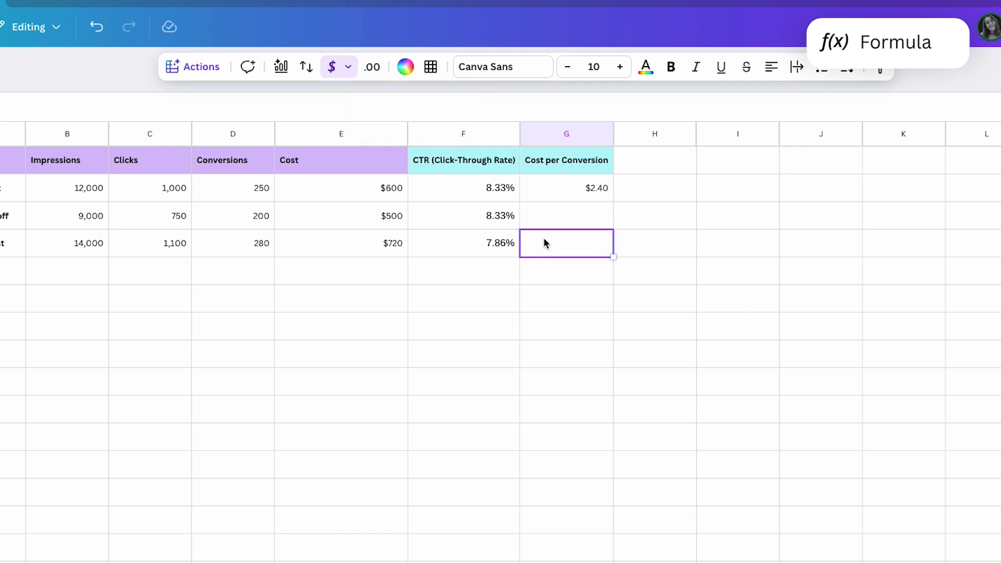
{"action": "left_click", "coordinate": [593, 197]}
{"action": "left_click_drag", "start_coordinate": [613, 202], "coordinate": [613, 254]}
Start a formula in cell G5 and browse the list of available functions.
{"action": "left_click", "coordinate": [594, 280]}
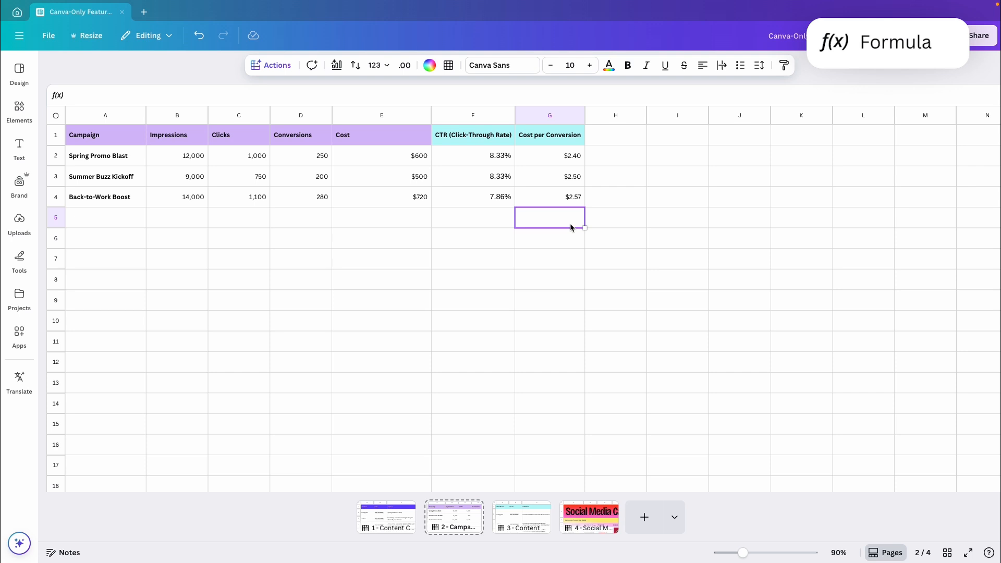
{"action": "type", "text": "="}
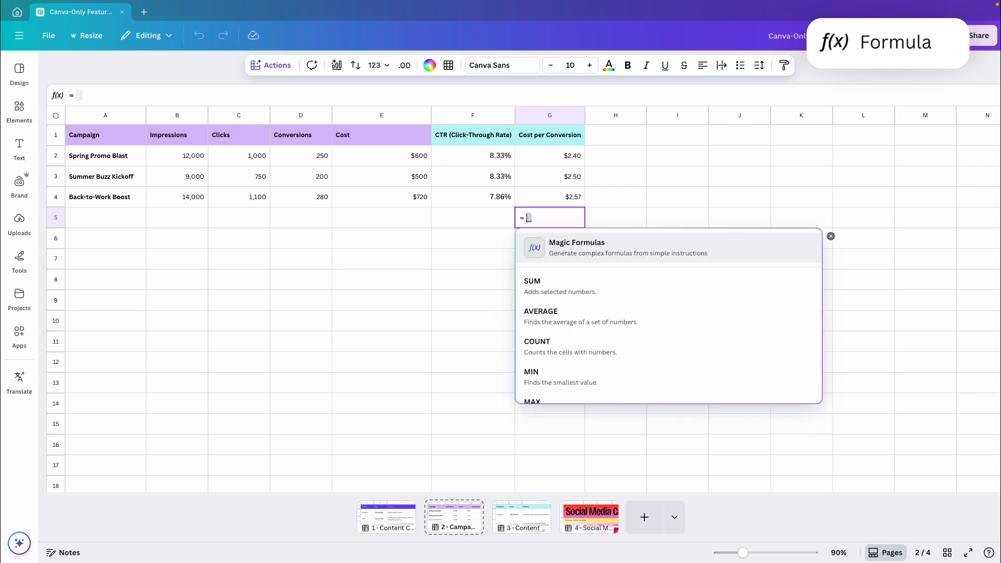
{"action": "scroll", "coordinate": [620, 343], "scroll_direction": "down", "scroll_amount": 2}
{"action": "scroll", "coordinate": [620, 343], "scroll_direction": "down", "scroll_amount": 5}
{"action": "scroll", "coordinate": [620, 343], "scroll_direction": "down", "scroll_amount": 5}
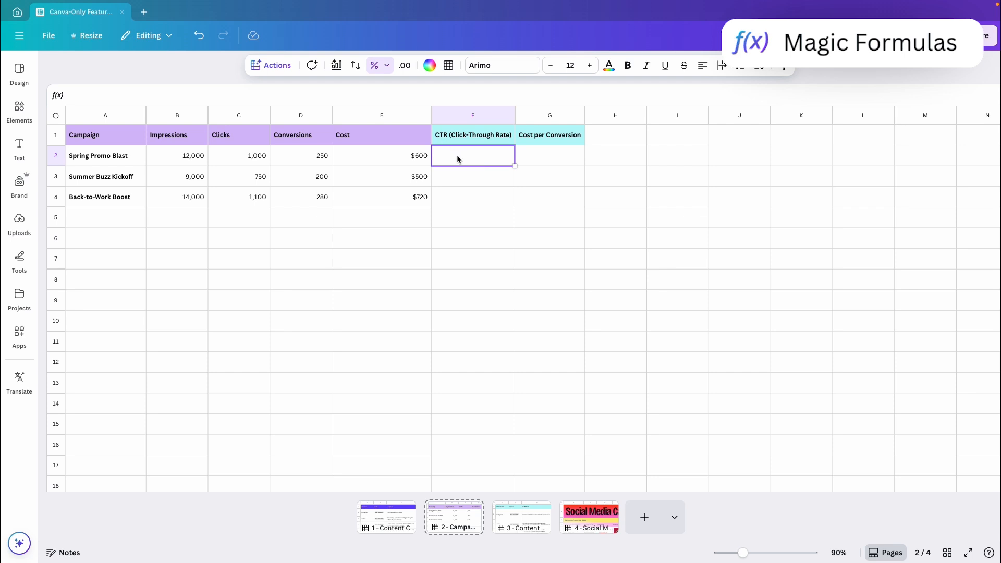
Insert a Magic Formulas result into cell F2 from the prompt "Calculate the click-through rate" and fill it down through cell F4.
{"action": "left_click", "coordinate": [281, 66]}
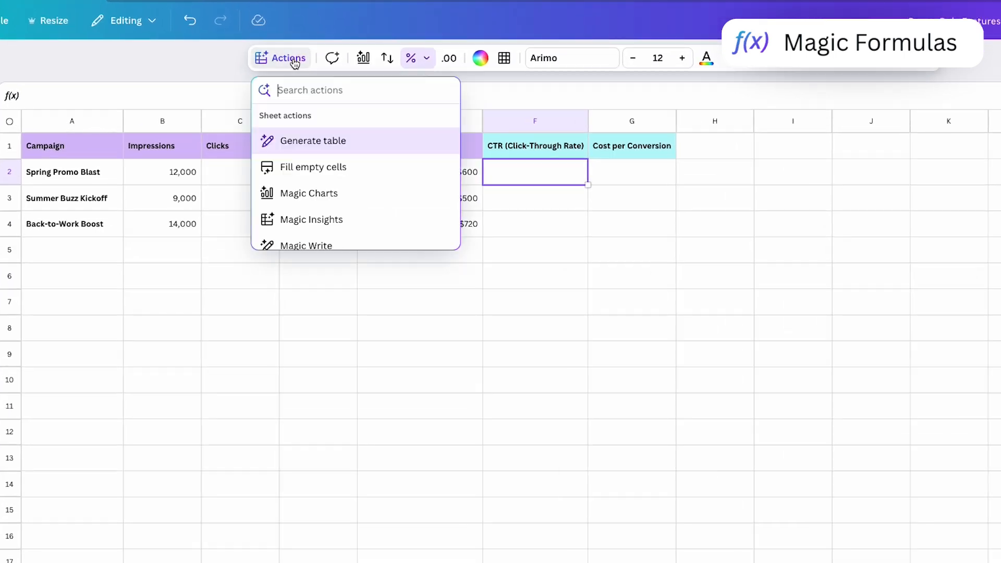
{"action": "scroll", "coordinate": [339, 219], "scroll_direction": "down", "scroll_amount": 10}
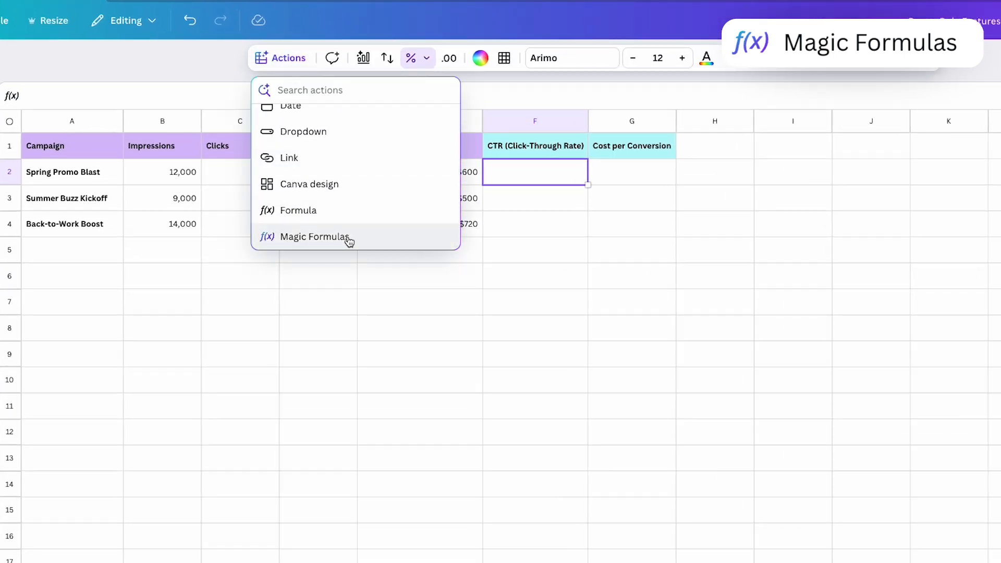
{"action": "left_click", "coordinate": [348, 240]}
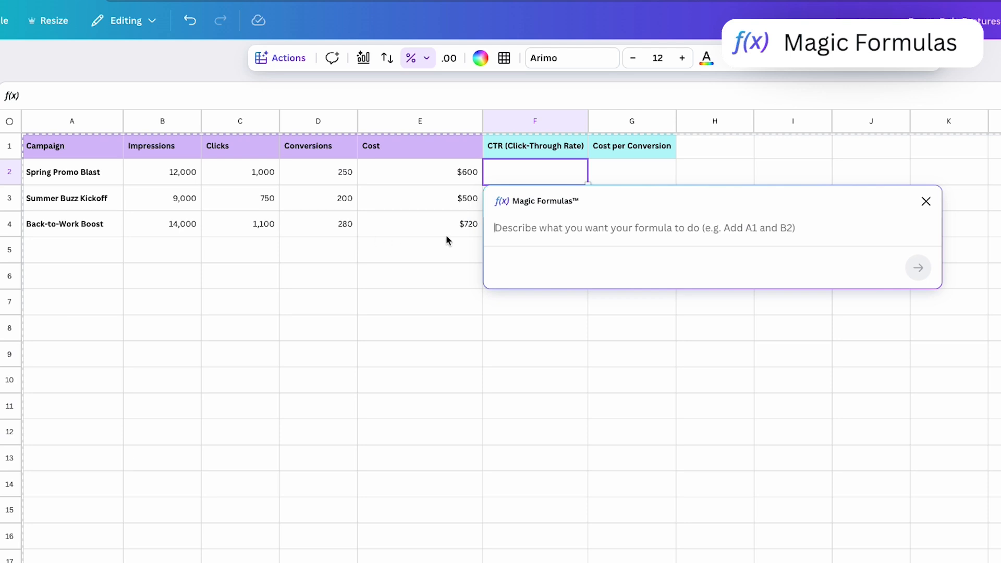
{"action": "type", "text": "Calculate the click-through rate"}
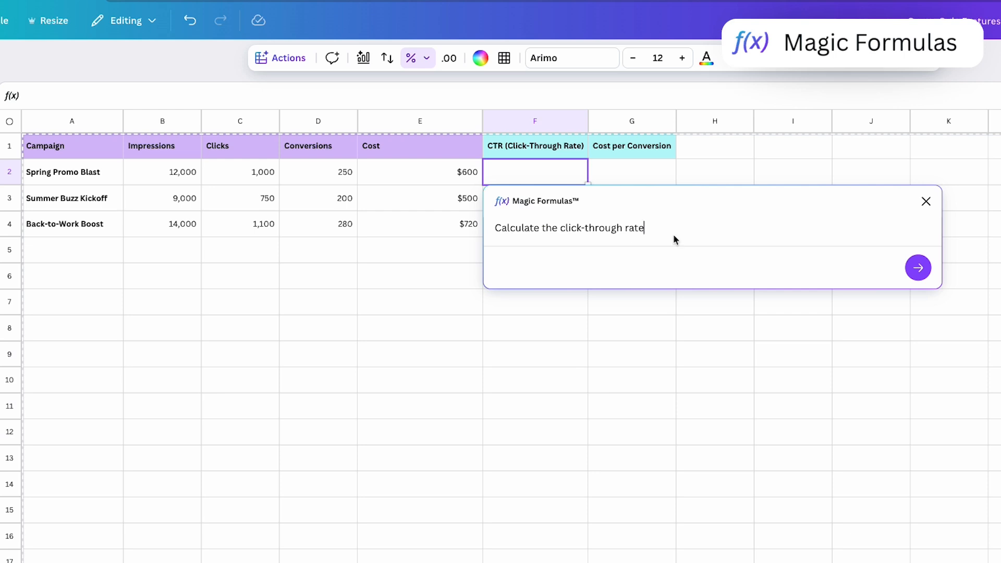
{"action": "left_click", "coordinate": [918, 267]}
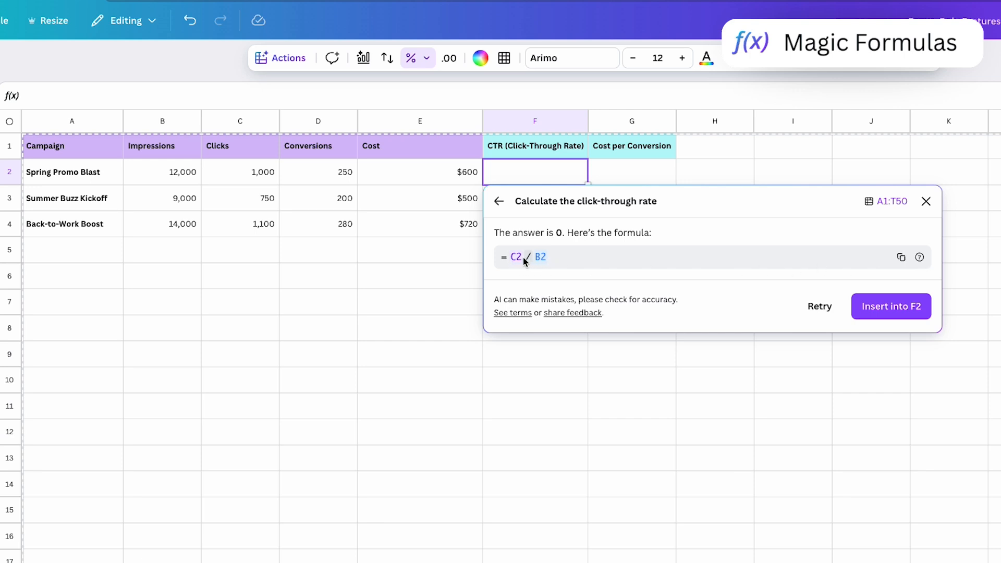
{"action": "left_click", "coordinate": [887, 310]}
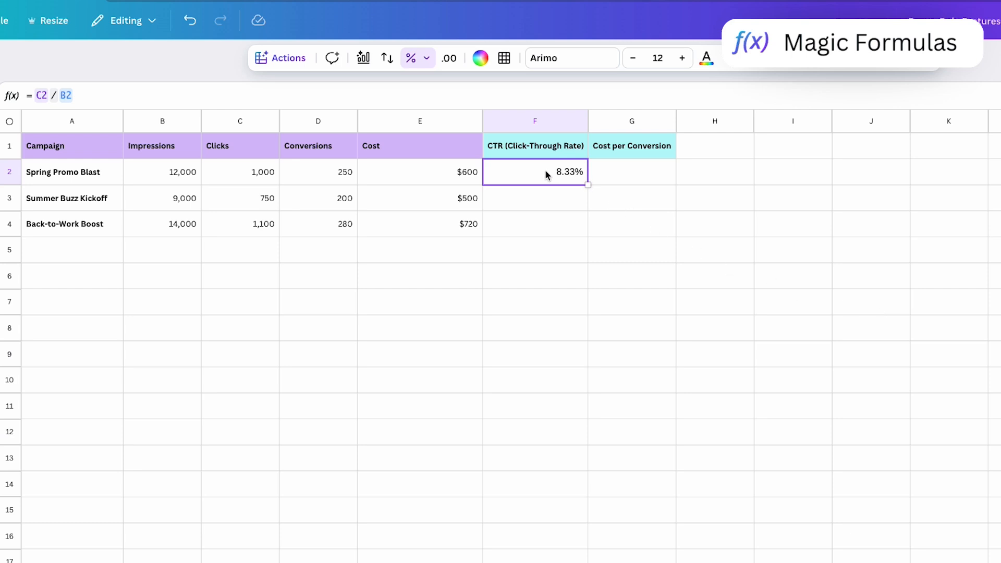
{"action": "left_click_drag", "start_coordinate": [588, 184], "coordinate": [588, 225]}
{"action": "left_click", "coordinate": [576, 270]}
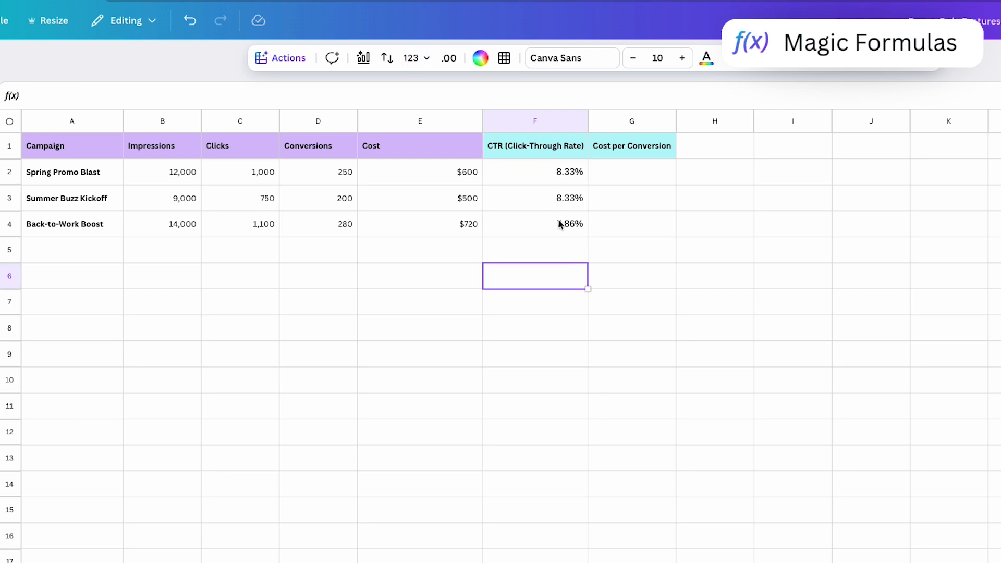
Use Magic Formulas with the prompt "What's the cost per conversion for each campaign?" and insert the generated formula into cell G2.
{"action": "left_click", "coordinate": [632, 173]}
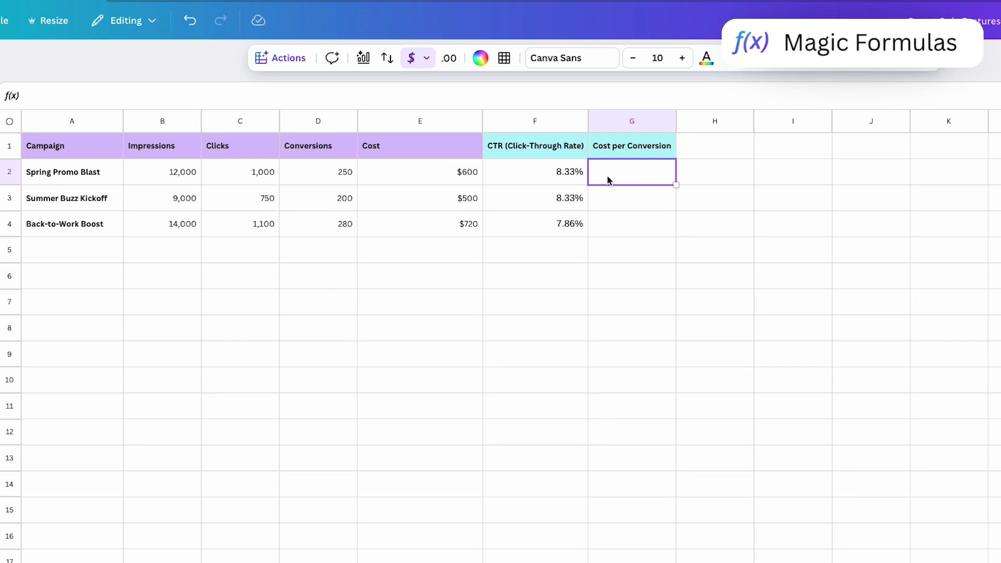
{"action": "type", "text": "="}
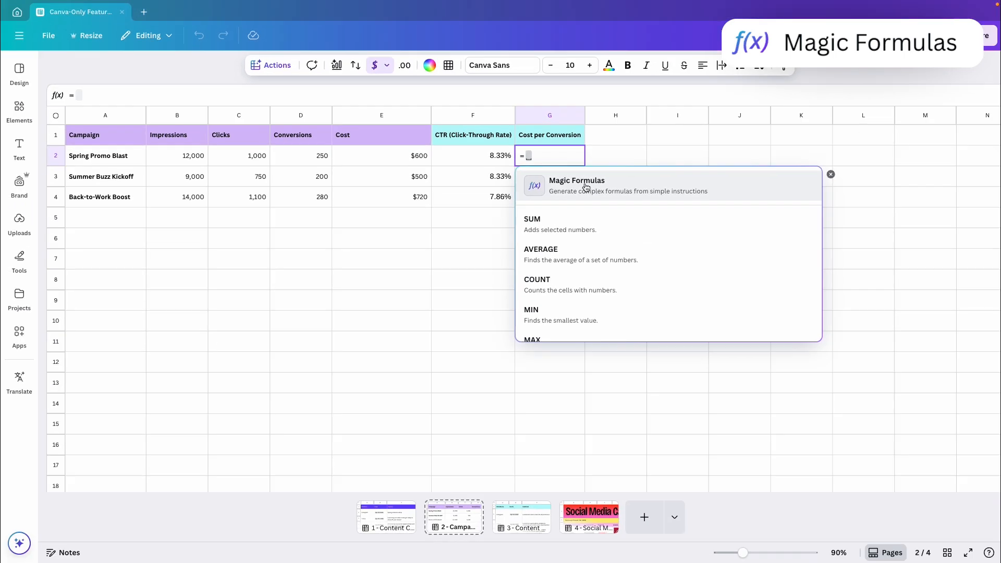
{"action": "left_click", "coordinate": [586, 187]}
{"action": "type", "text": "What’s the cost per conversion for each campaign?"}
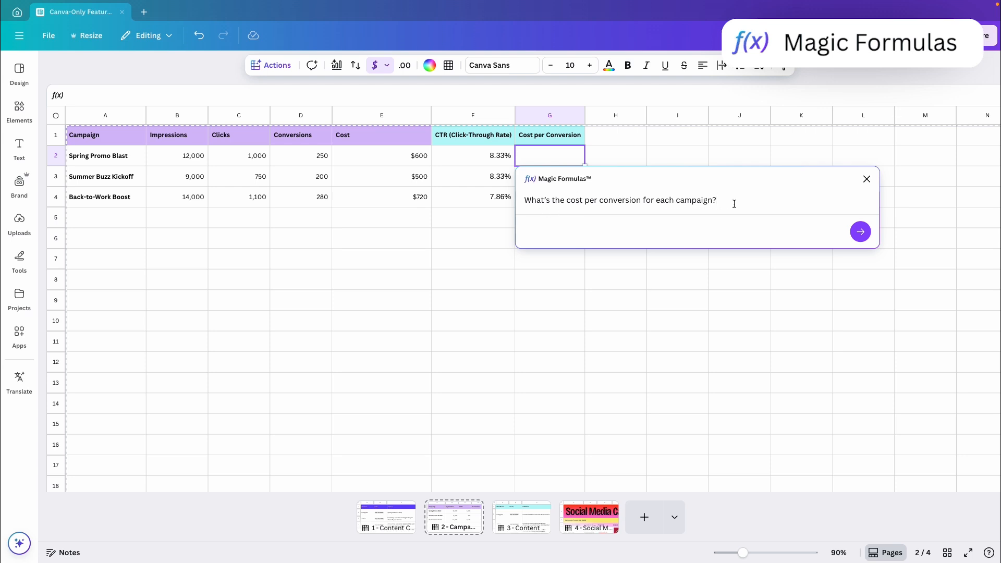
{"action": "left_click", "coordinate": [860, 232]}
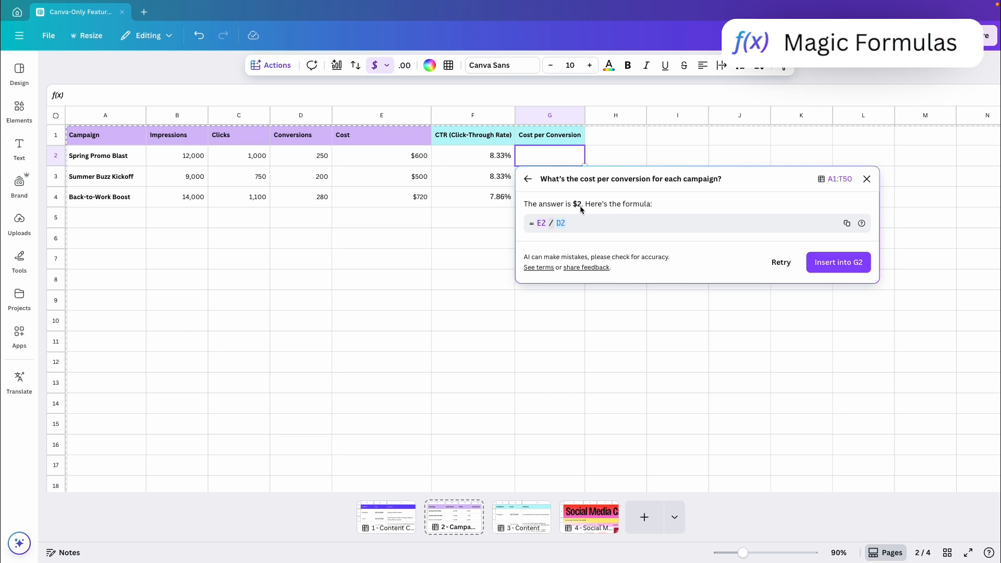
{"action": "left_click", "coordinate": [846, 267]}
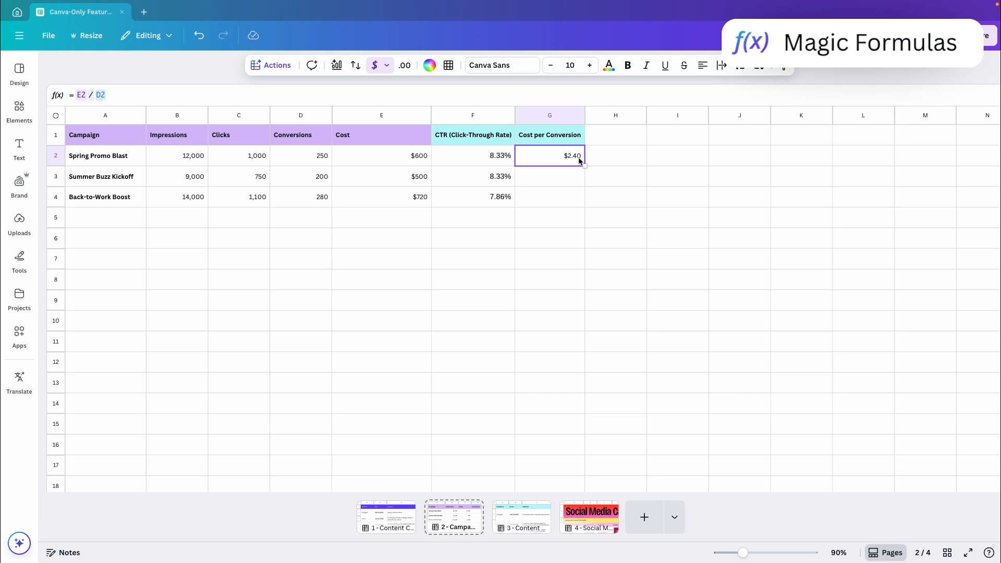
Set the Spring Promo Blast cost per conversion in cell G2 to 3 decimal places.
{"action": "left_click", "coordinate": [405, 65]}
{"action": "left_click", "coordinate": [413, 96]}
{"action": "left_click", "coordinate": [413, 96]}
{"action": "left_click", "coordinate": [569, 187]}
{"action": "left_click", "coordinate": [570, 163]}
{"action": "left_click", "coordinate": [404, 65]}
{"action": "left_click", "coordinate": [461, 96]}
{"action": "left_click", "coordinate": [460, 97]}
{"action": "left_click", "coordinate": [461, 97]}
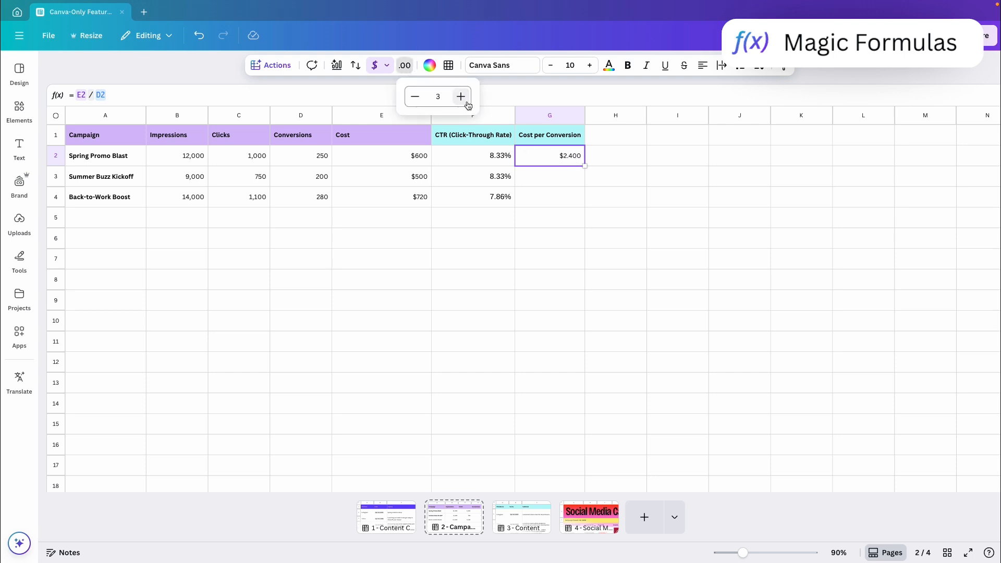
{"action": "left_click", "coordinate": [612, 158]}
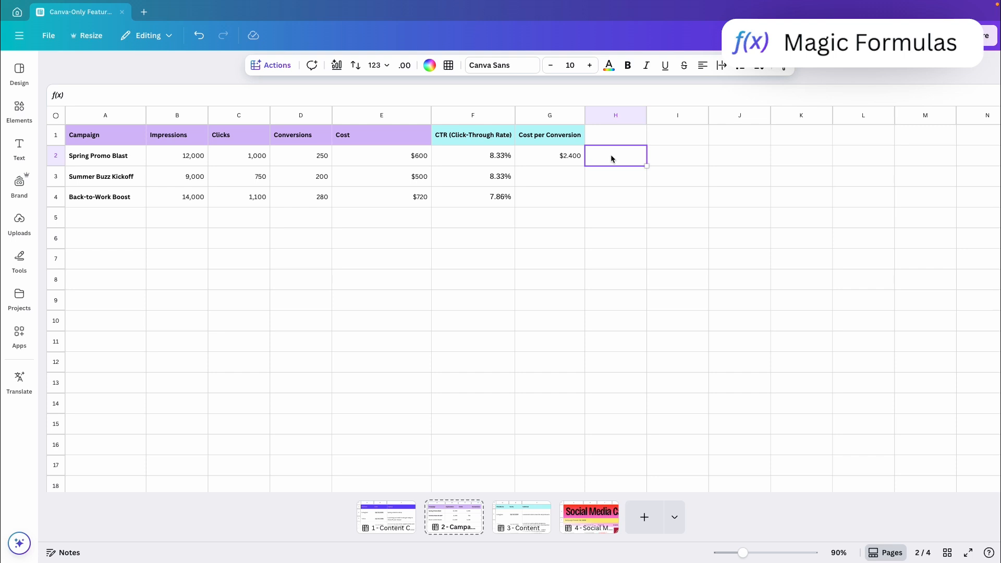
Fill the cost per conversion formula from cell G2 down through cell G4.
{"action": "left_click", "coordinate": [576, 159]}
{"action": "left_click_drag", "start_coordinate": [584, 166], "coordinate": [581, 203]}
{"action": "left_click", "coordinate": [614, 205]}
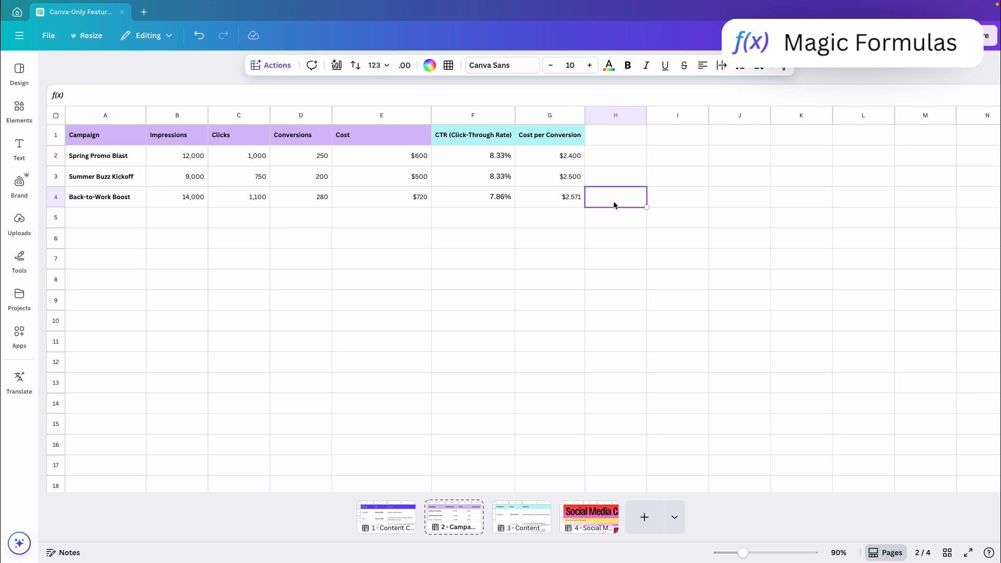